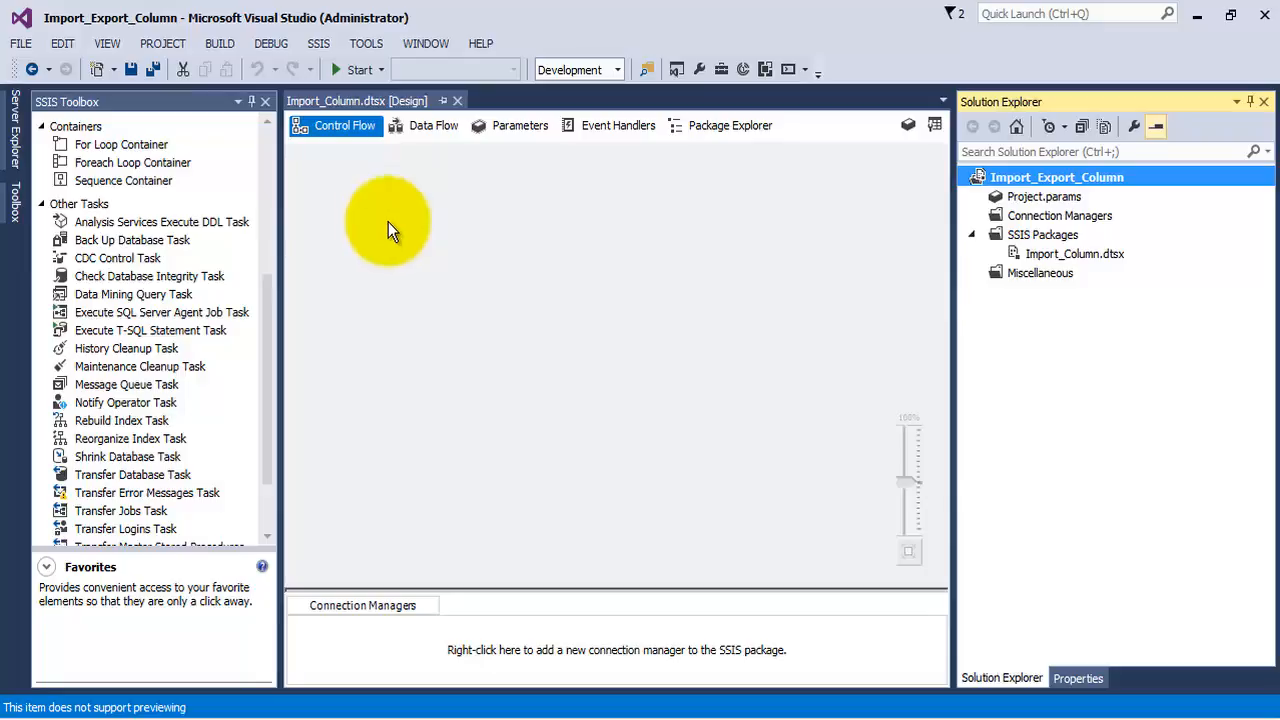
Switch to SQL Server Management Studio and open the design of the dbo.LoadBlob table in the SSISPracticals database
{"action": "left_click", "coordinate": [1085, 253]}
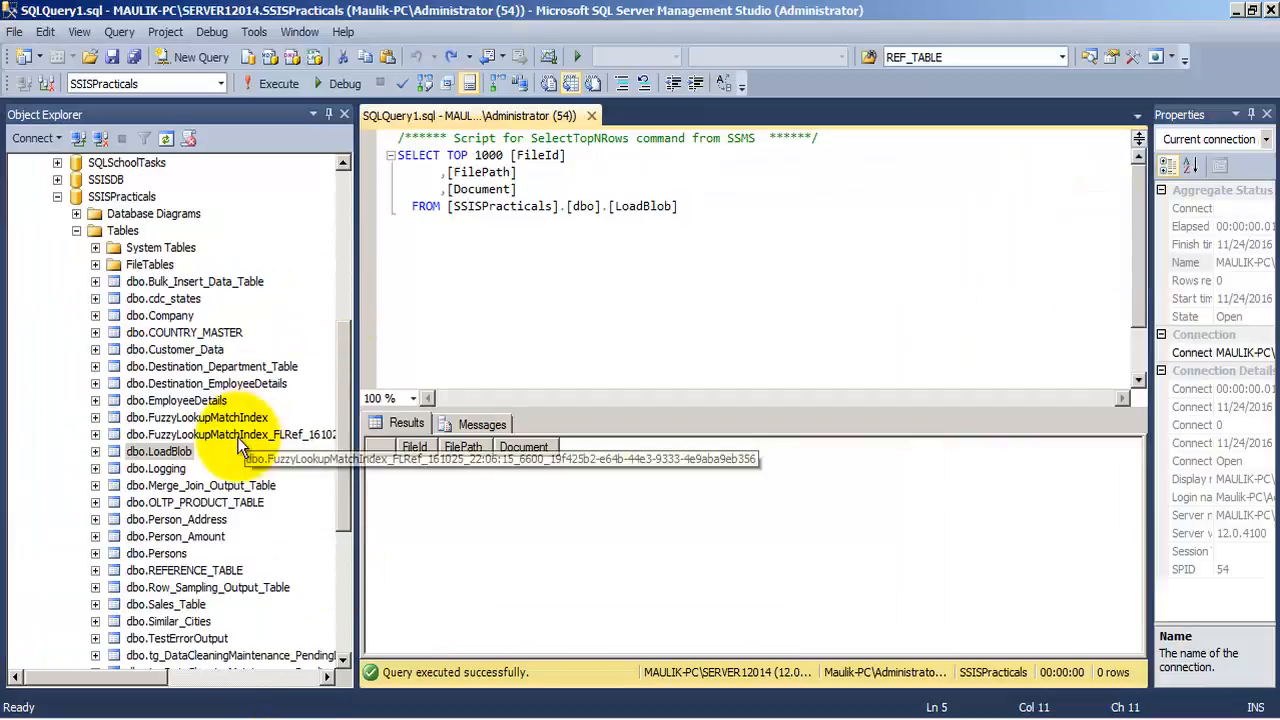
{"action": "left_click", "coordinate": [165, 452]}
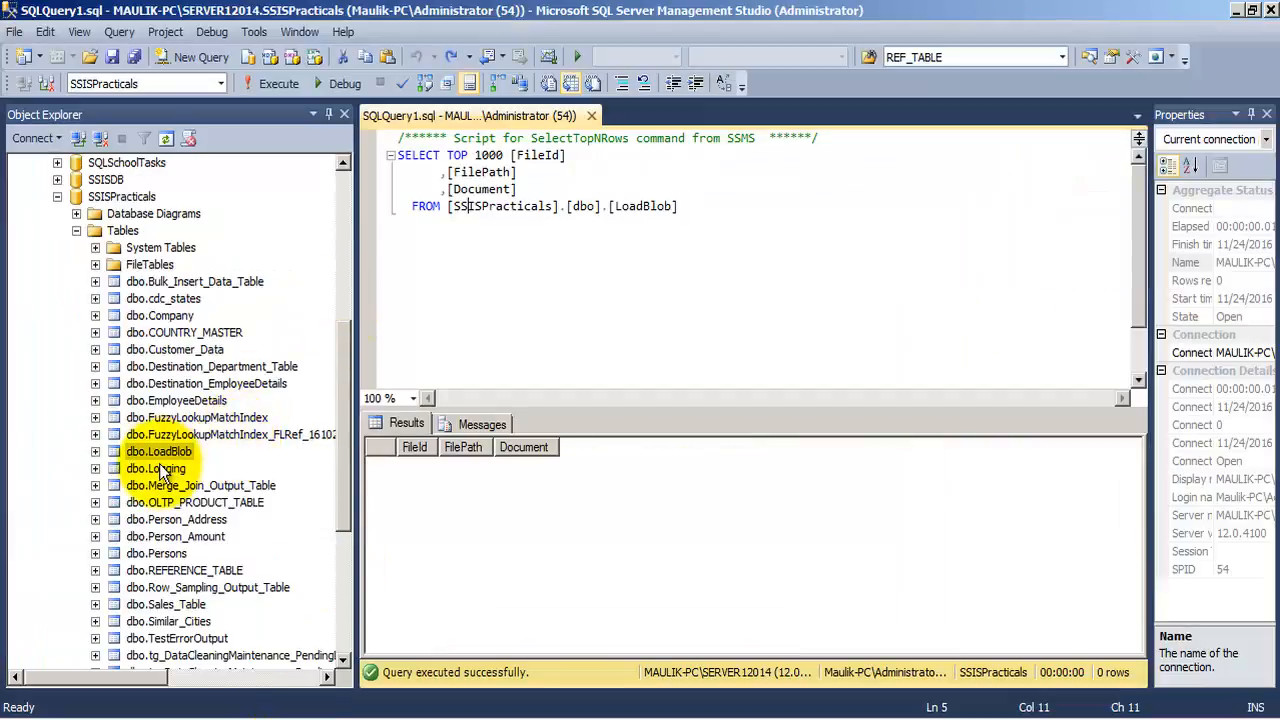
{"action": "left_click", "coordinate": [185, 453]}
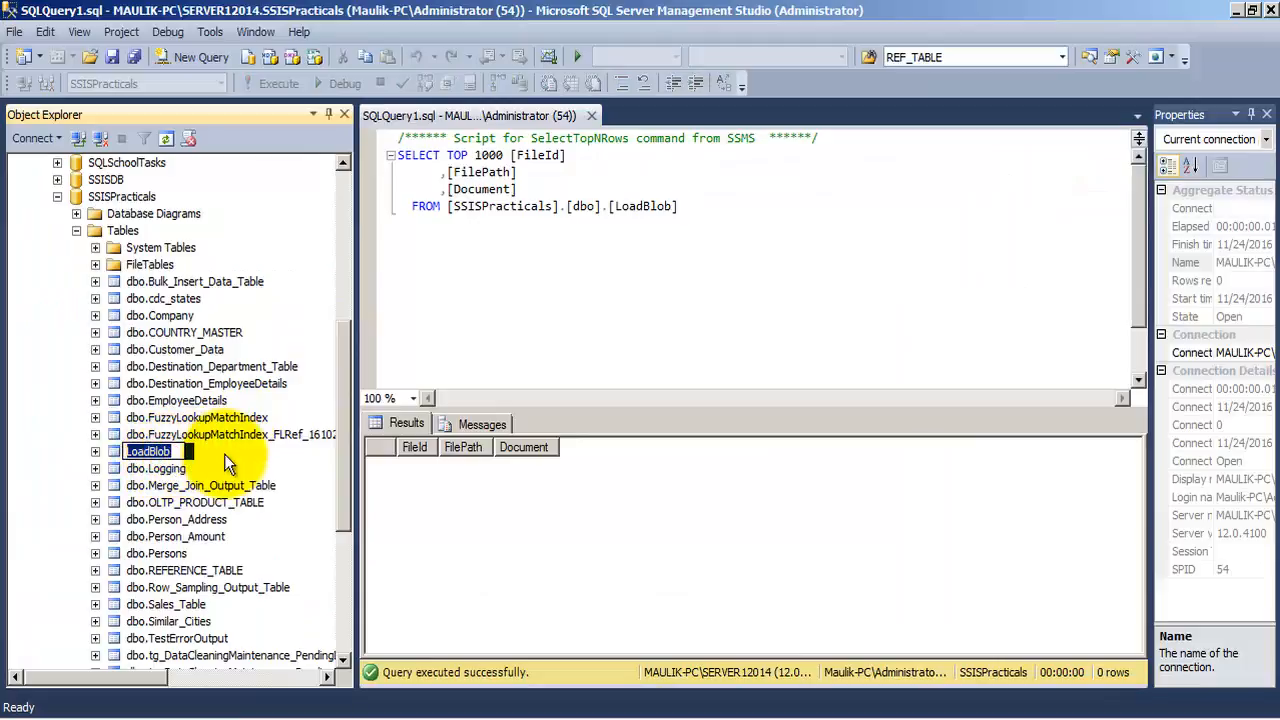
{"action": "key", "text": "Escape"}
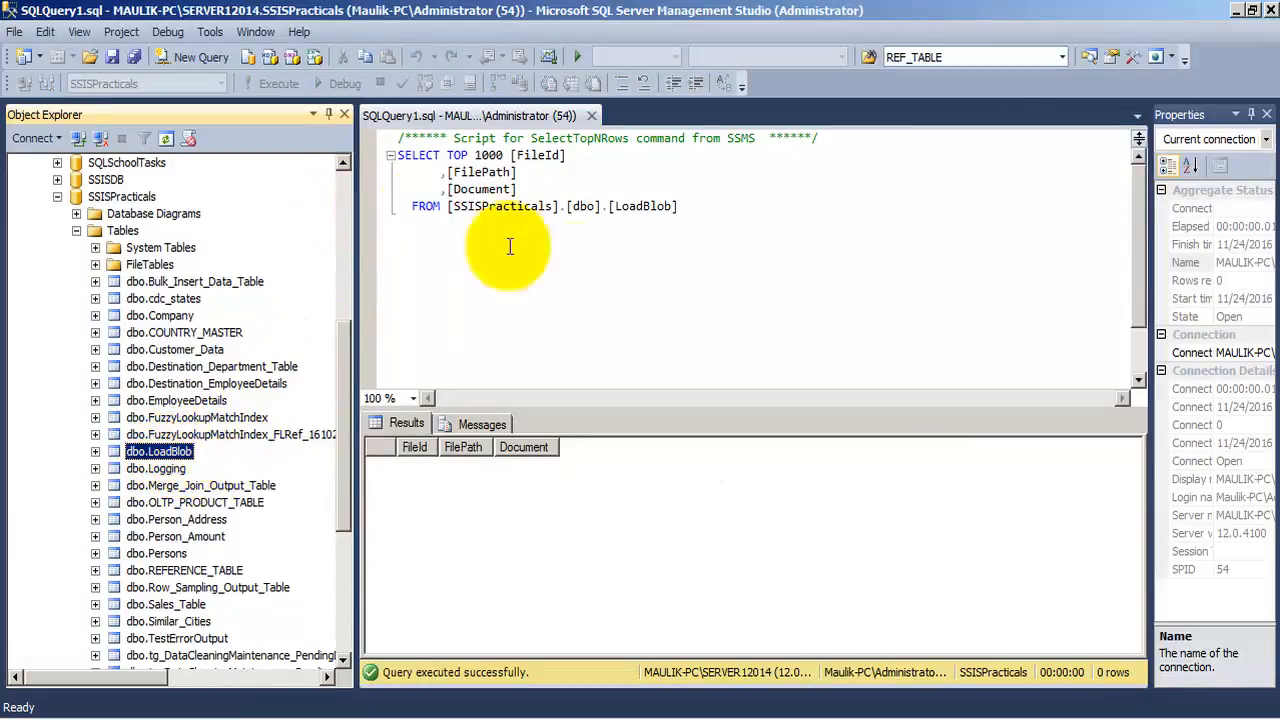
{"action": "right_click", "coordinate": [188, 453]}
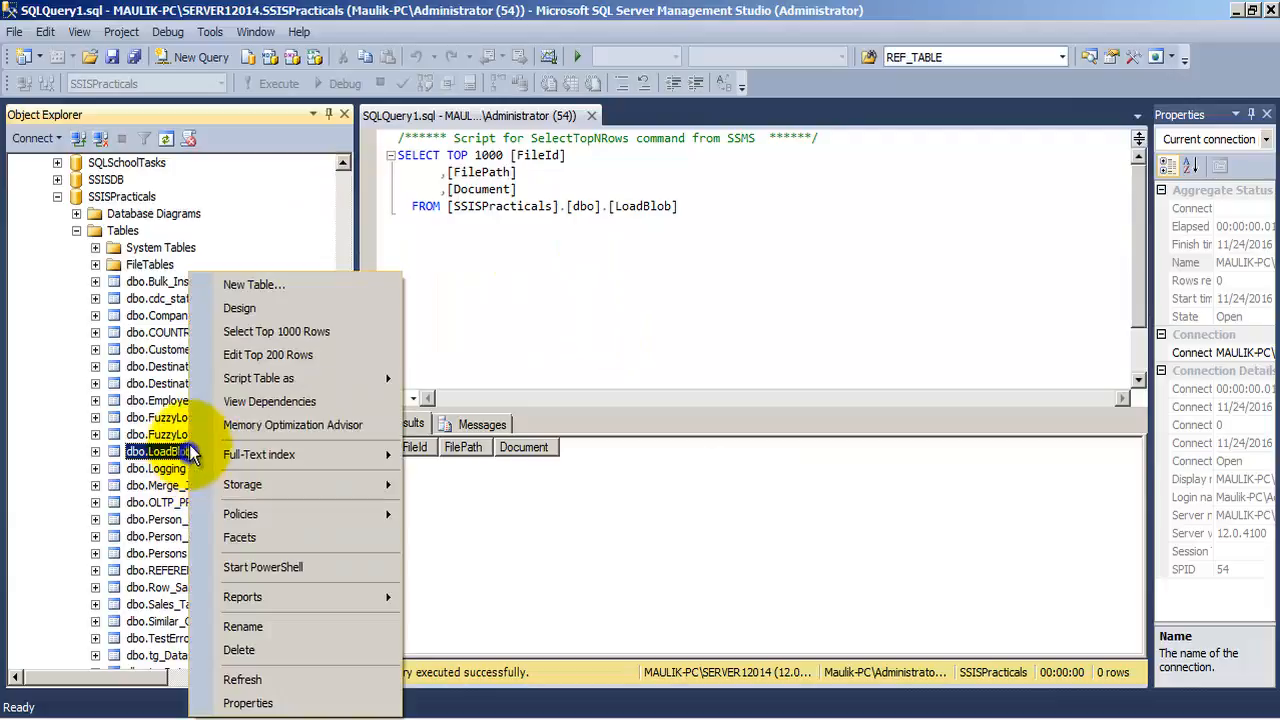
{"action": "left_click", "coordinate": [240, 308]}
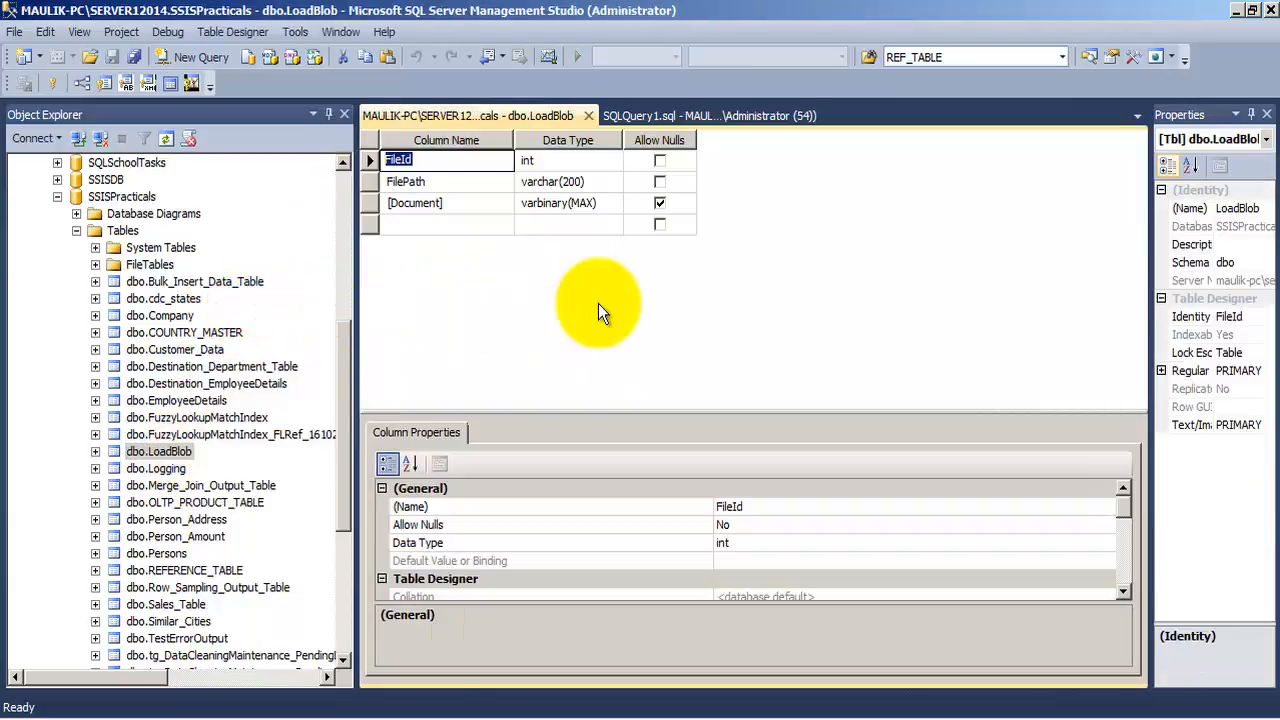
Inspect the data type and identity specification of the FileId column
{"action": "left_click", "coordinate": [540, 158]}
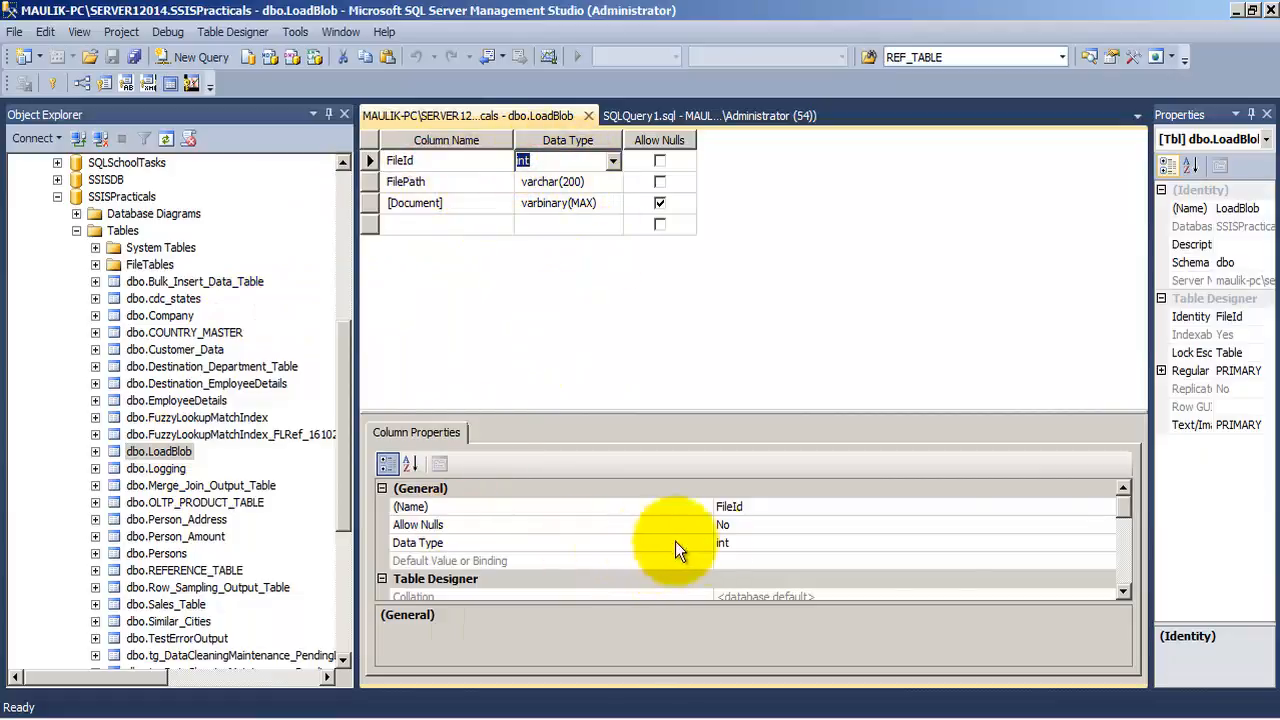
{"action": "left_click_drag", "start_coordinate": [1121, 508], "coordinate": [1125, 548]}
{"action": "left_click", "coordinate": [381, 542]}
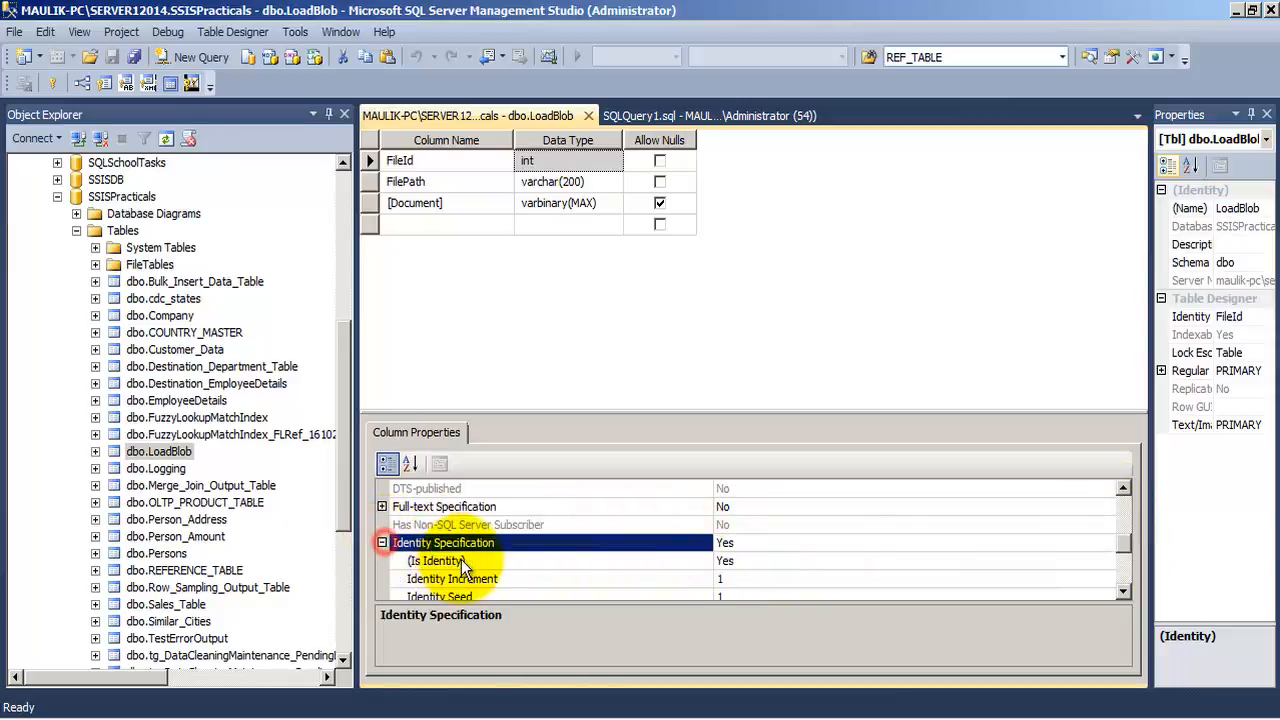
{"action": "left_click", "coordinate": [472, 561]}
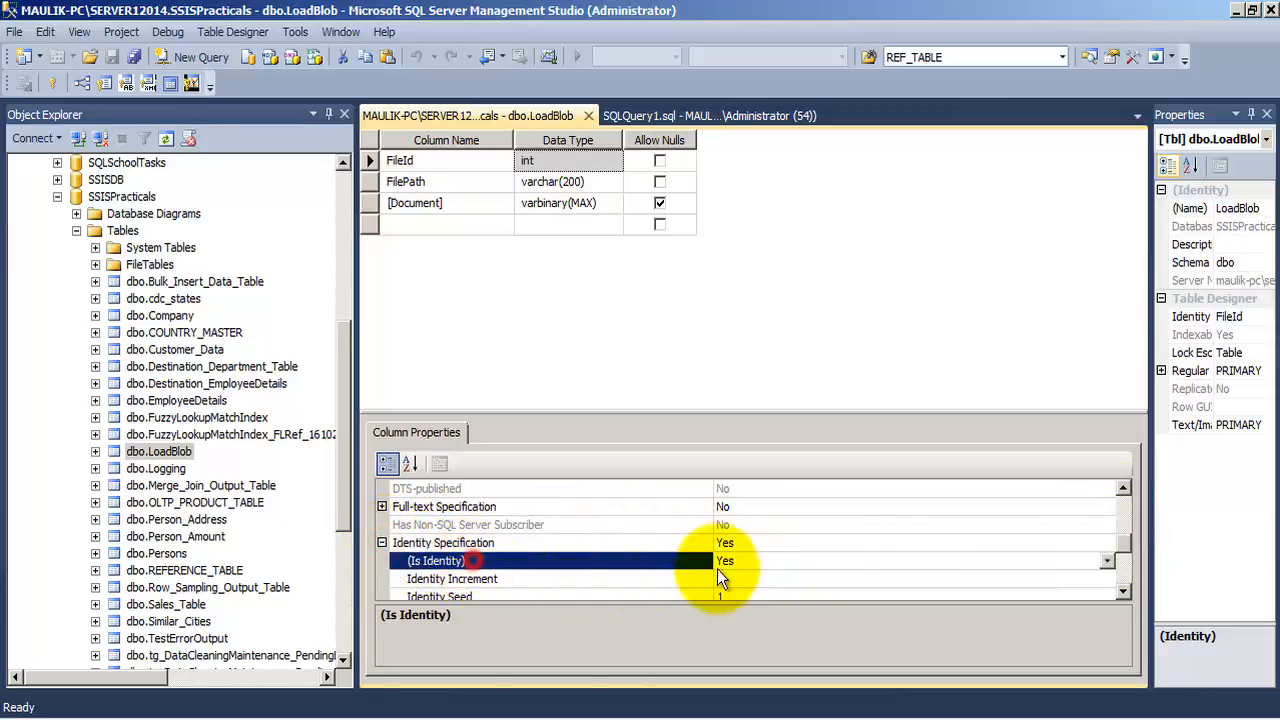
Examine the FilePath and Document columns and their data types in the table design
{"action": "left_click", "coordinate": [413, 181]}
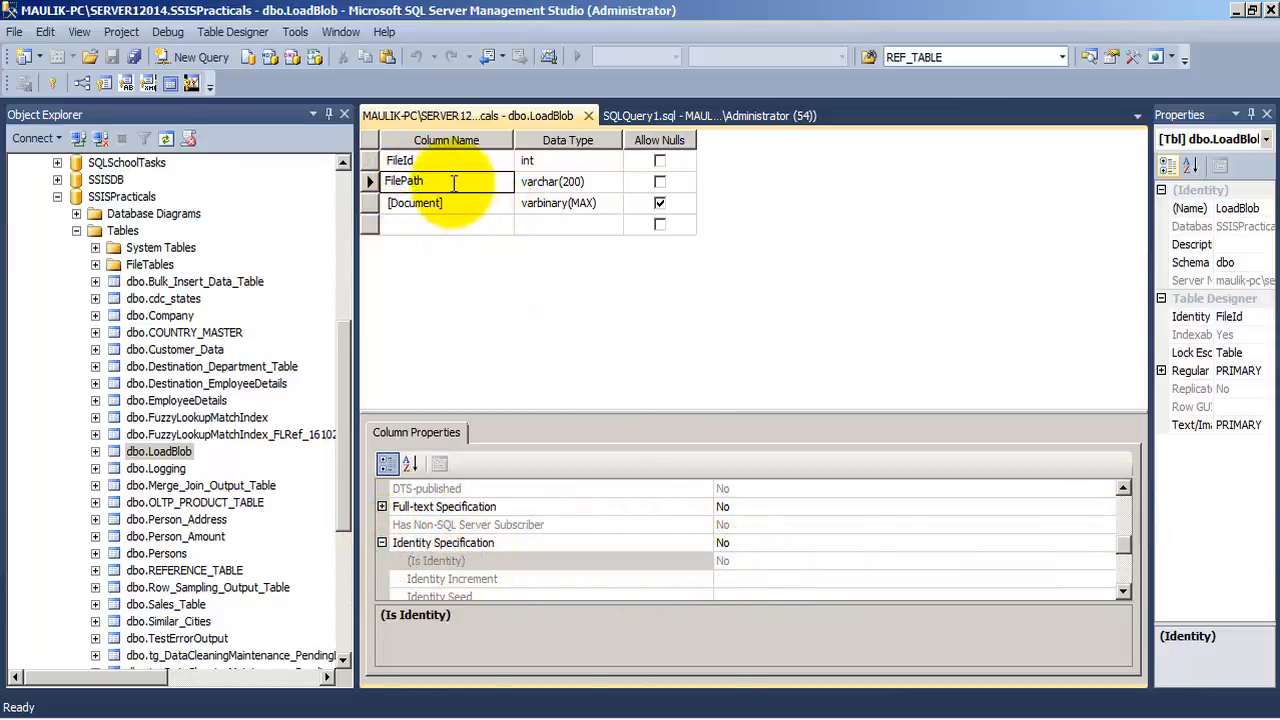
{"action": "double_click", "coordinate": [452, 181]}
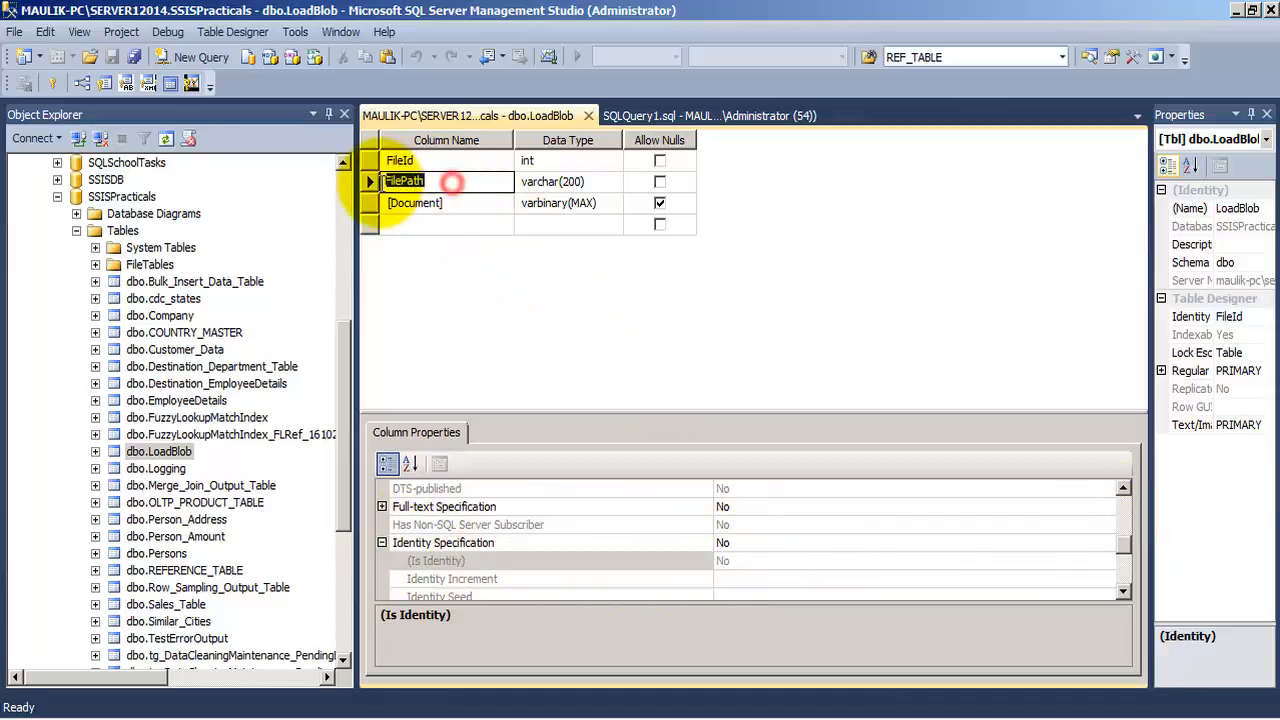
{"action": "left_click", "coordinate": [598, 182]}
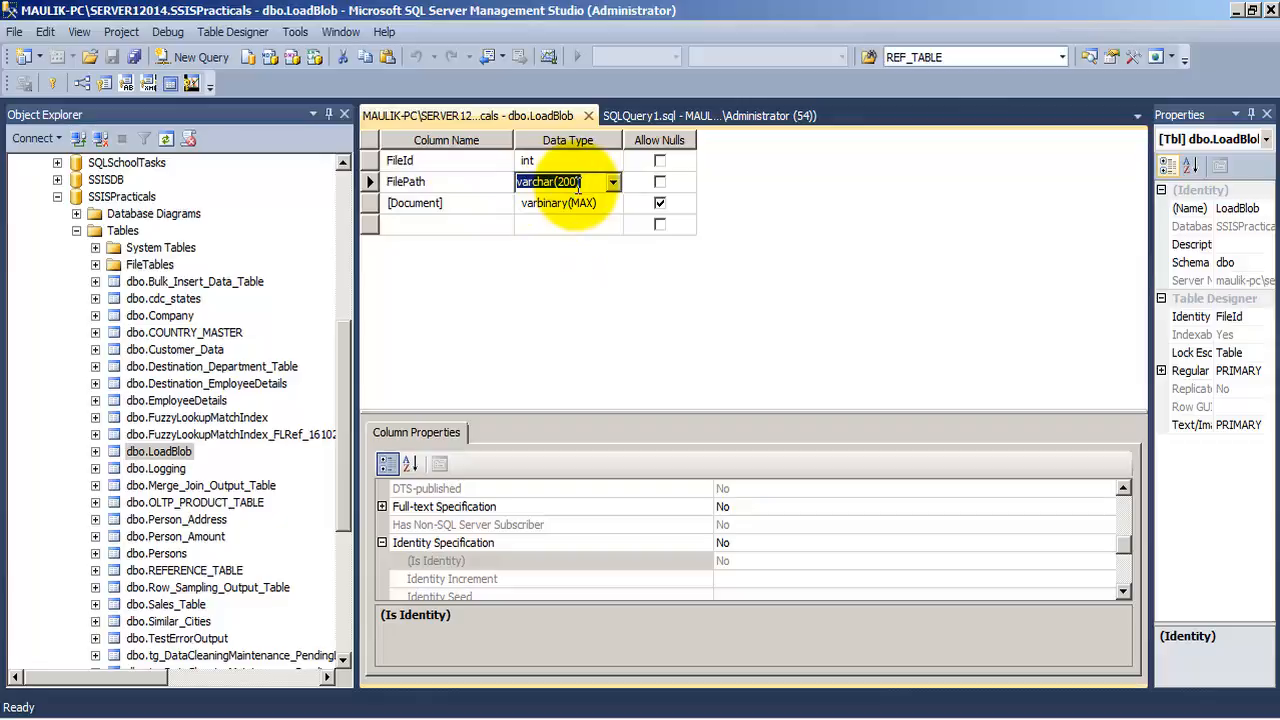
{"action": "left_click", "coordinate": [446, 203]}
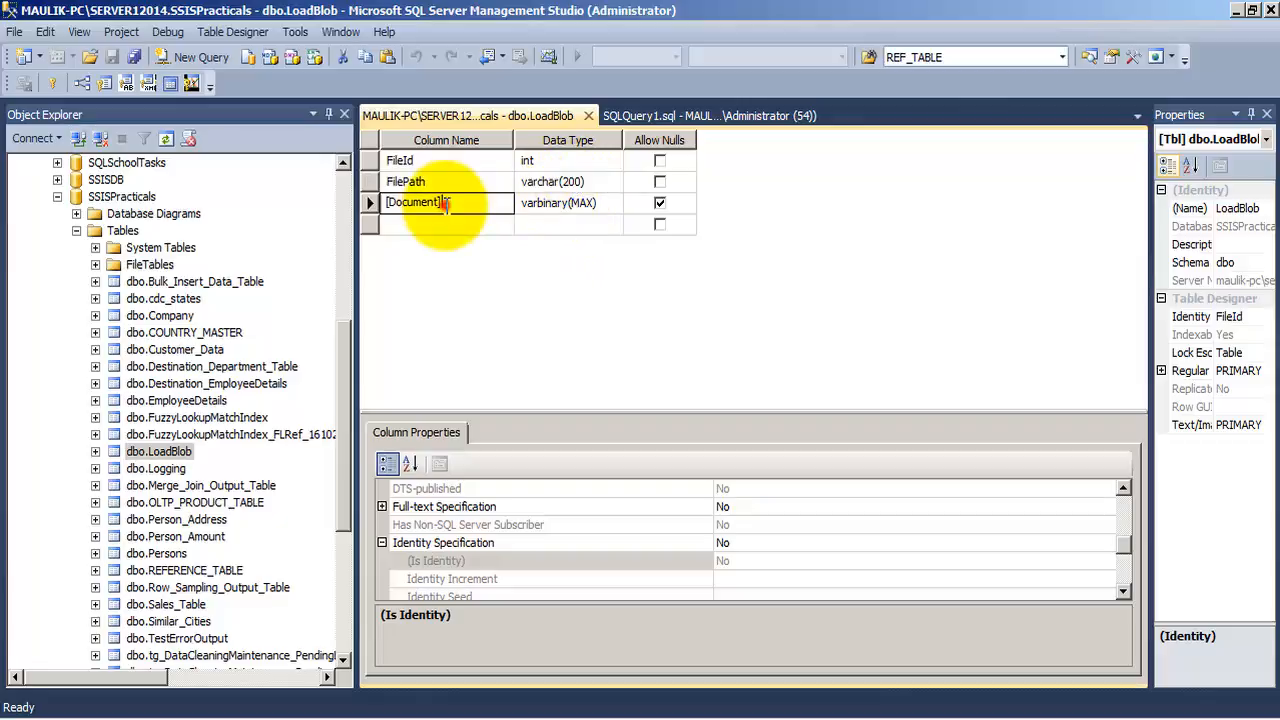
{"action": "left_click", "coordinate": [582, 205]}
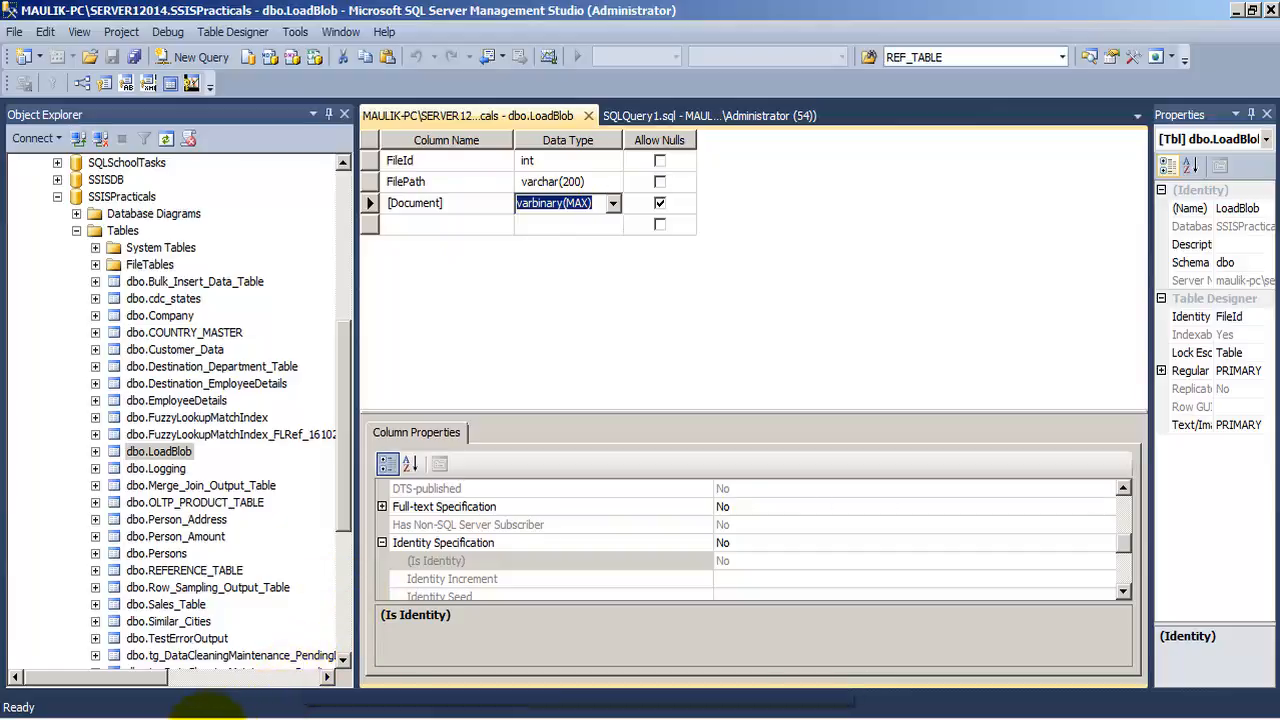
Switch to Windows Explorer and open the Sample Pictures folder of the Pictures library
{"action": "left_click", "coordinate": [198, 718]}
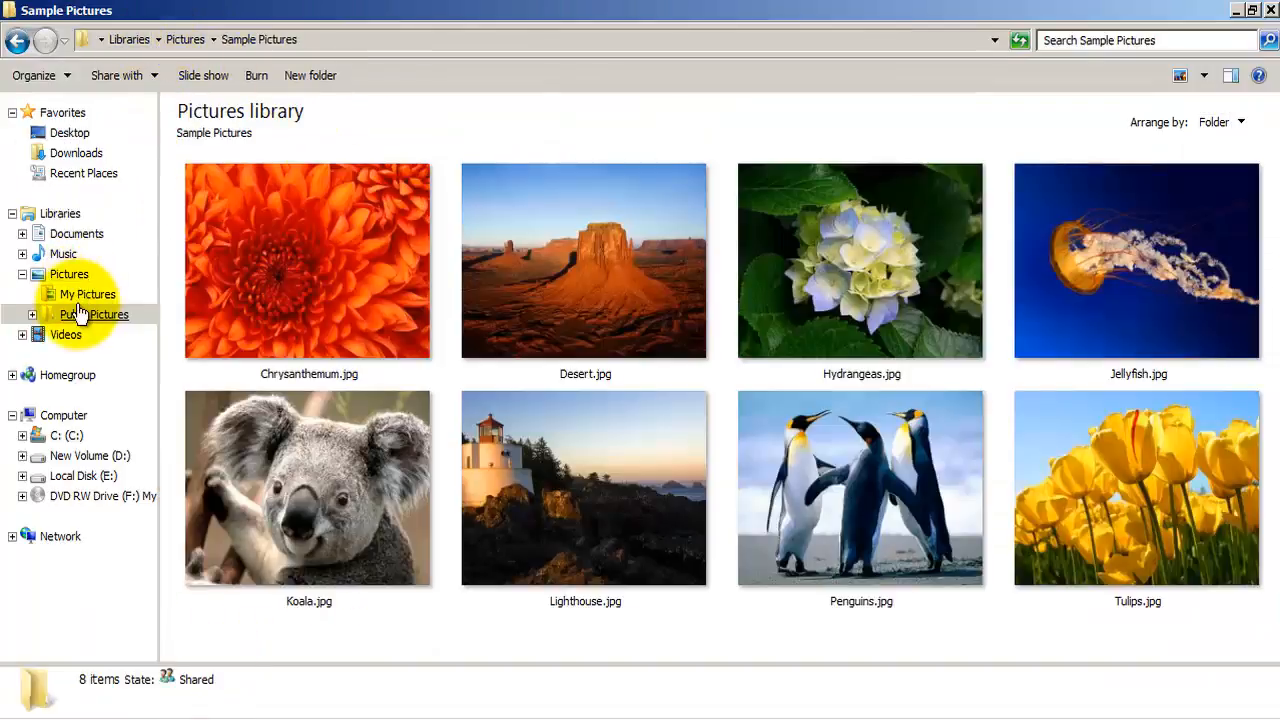
{"action": "left_click", "coordinate": [78, 275]}
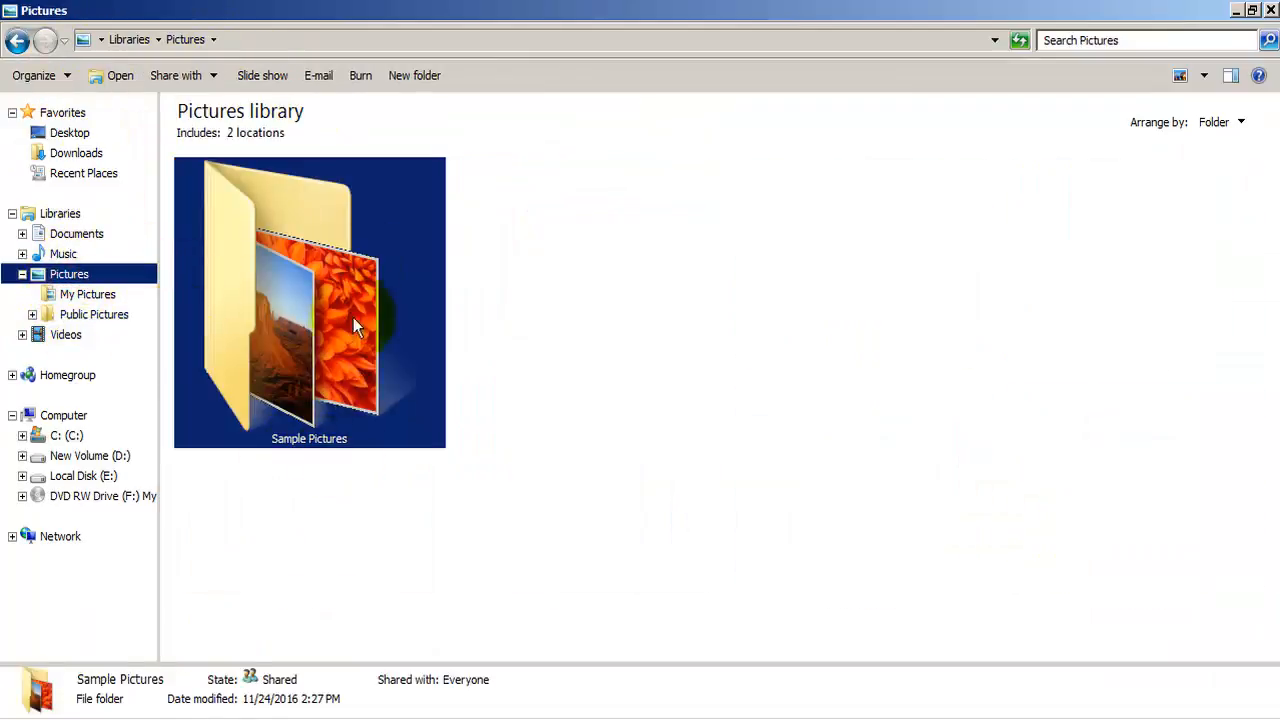
{"action": "double_click", "coordinate": [354, 310]}
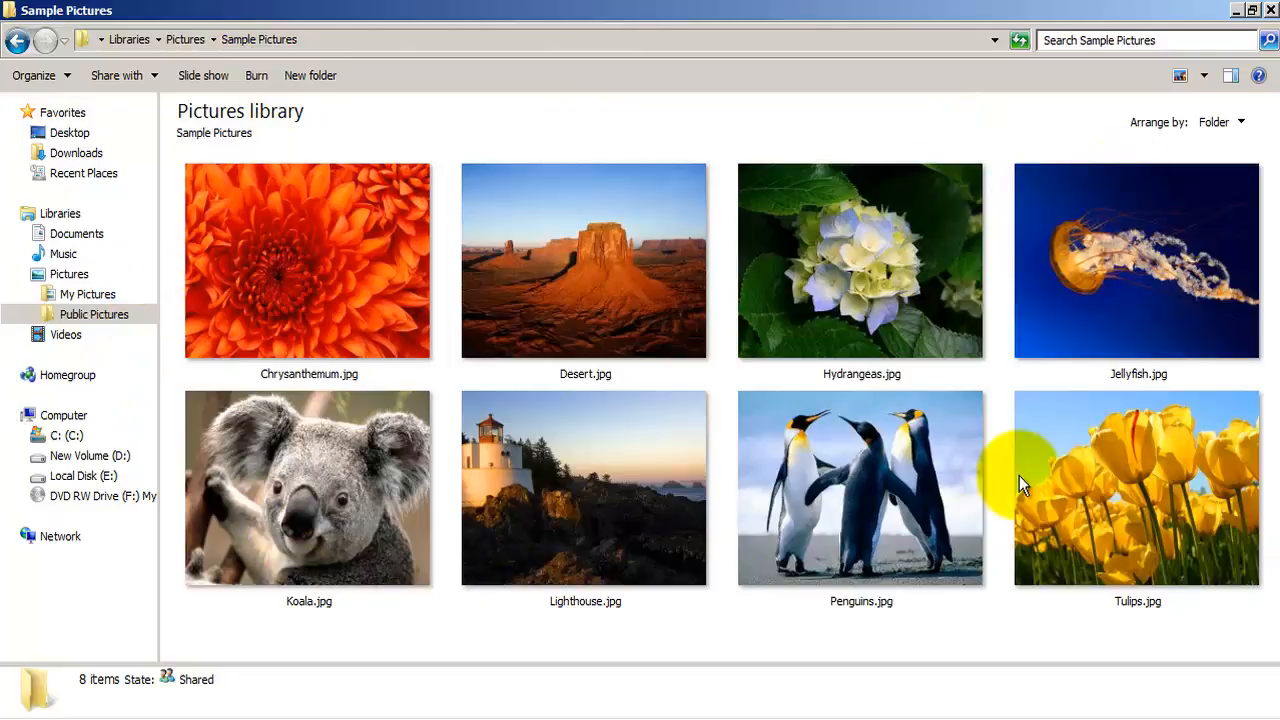
Close the LoadBlob table design in SQL Server Management Studio and switch to Visual Studio
{"action": "left_click", "coordinate": [290, 718]}
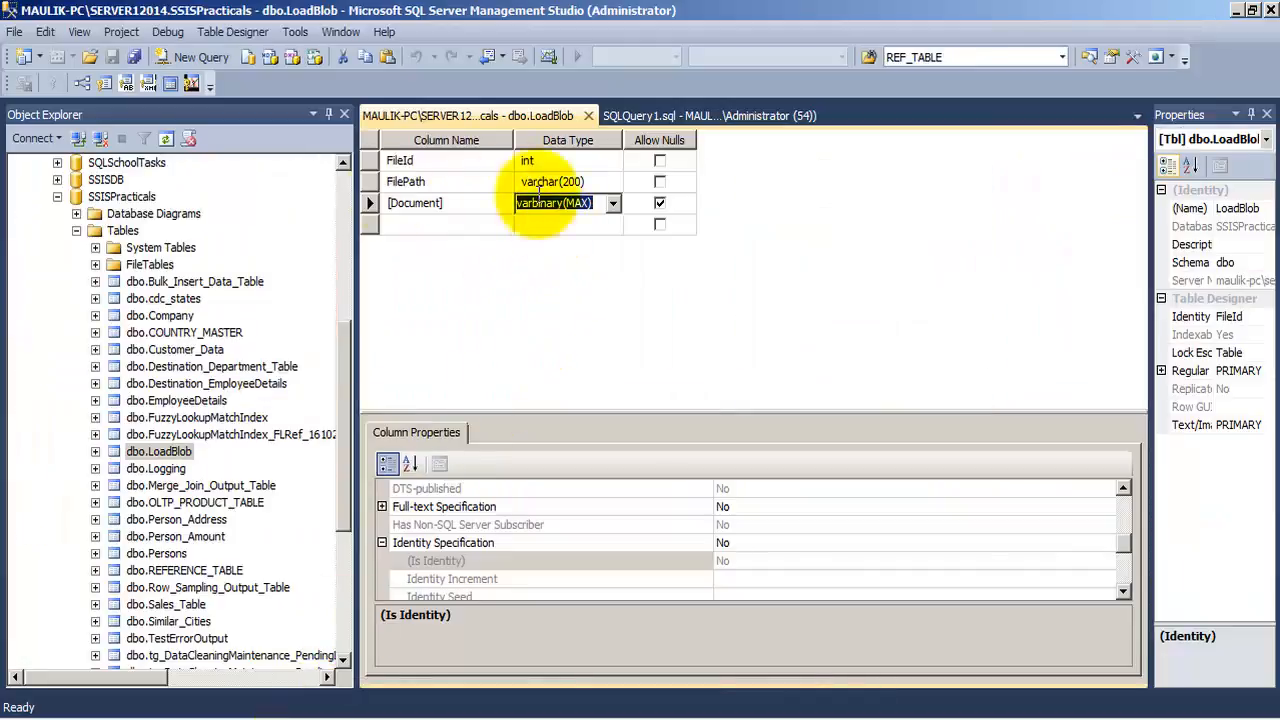
{"action": "left_click", "coordinate": [587, 116]}
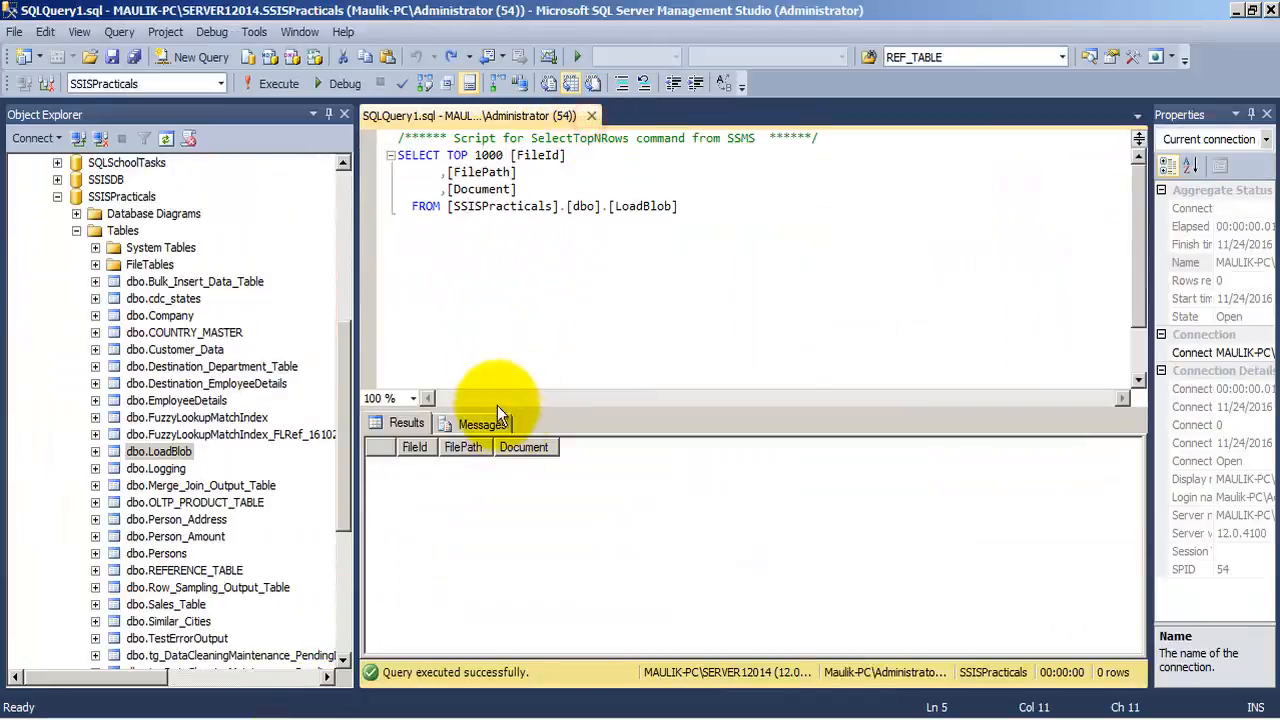
{"action": "left_click", "coordinate": [432, 718]}
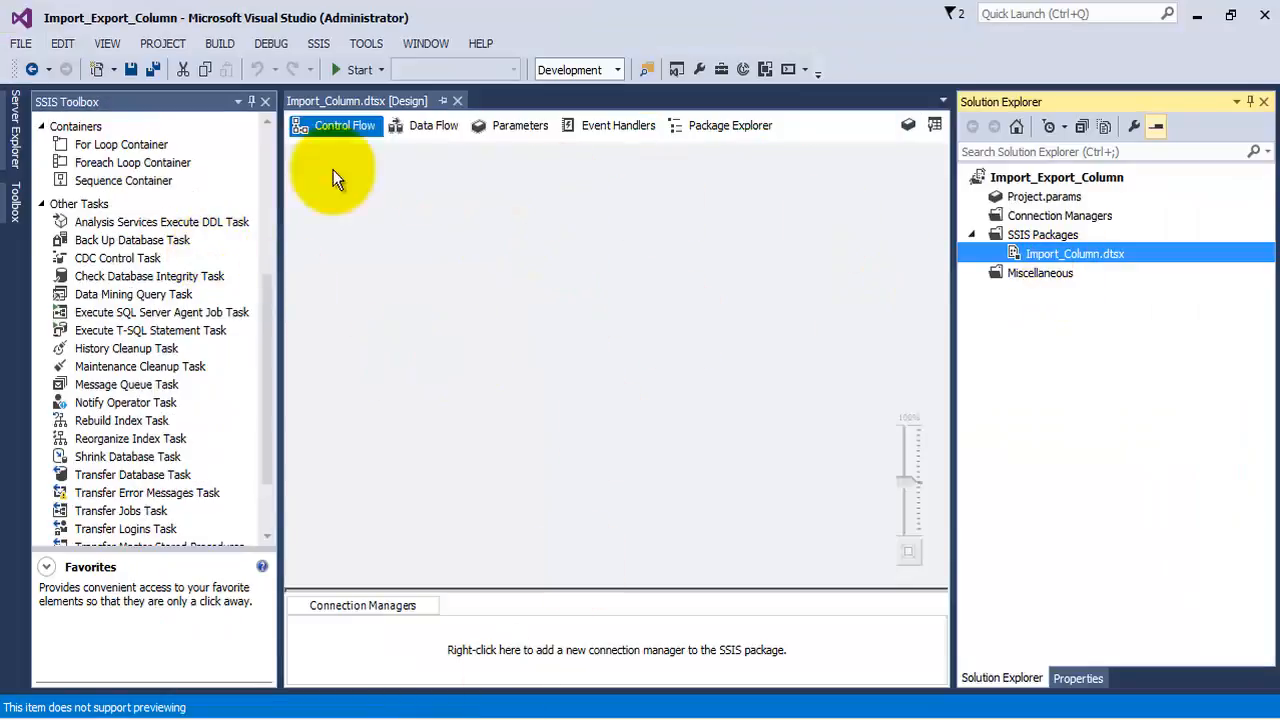
Add a Data Flow Task to the control flow of Import_Column.dtsx and open its data flow for editing
{"action": "left_click_drag", "start_coordinate": [268, 300], "coordinate": [268, 135]}
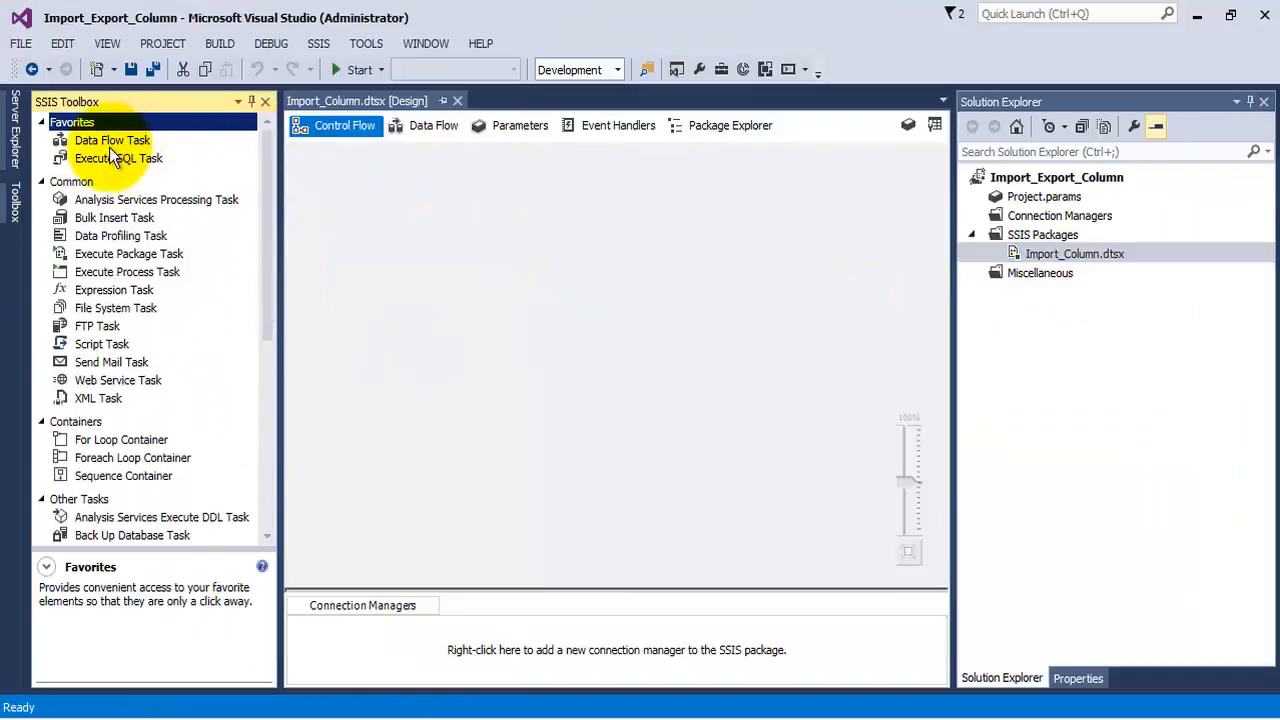
{"action": "left_click_drag", "start_coordinate": [112, 141], "coordinate": [486, 193]}
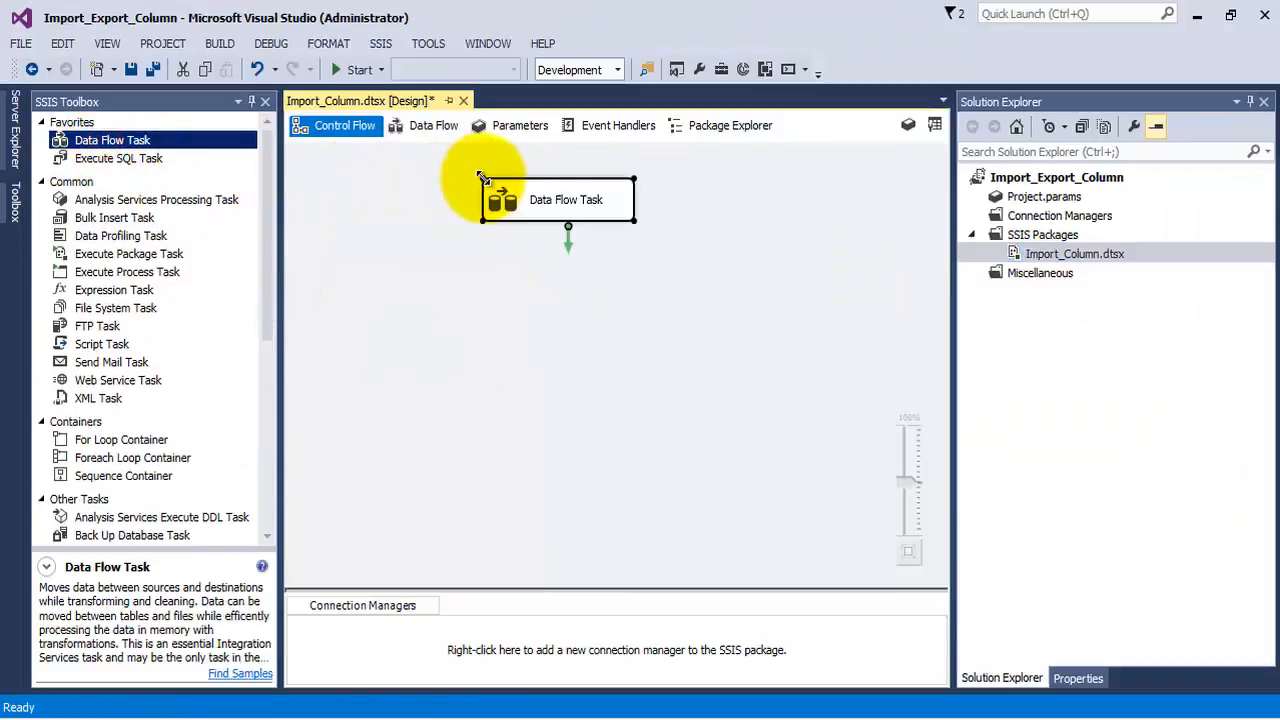
{"action": "double_click", "coordinate": [539, 200]}
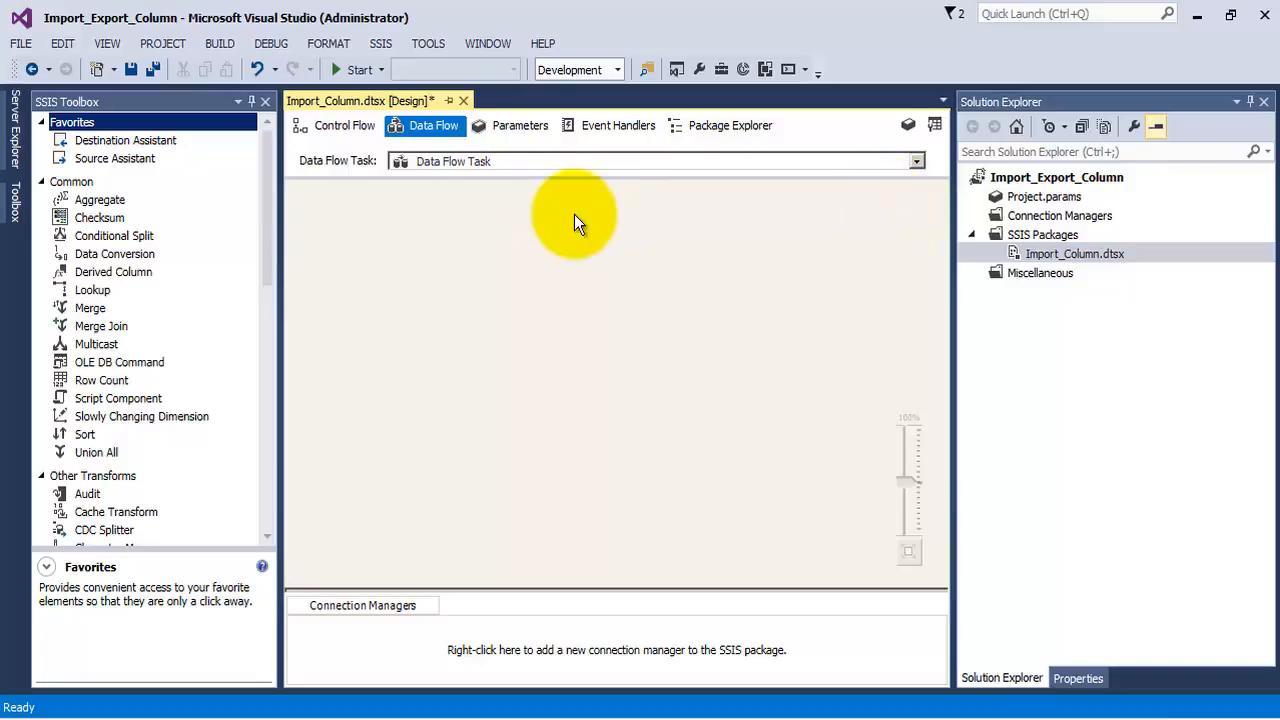
{"action": "left_click", "coordinate": [268, 150]}
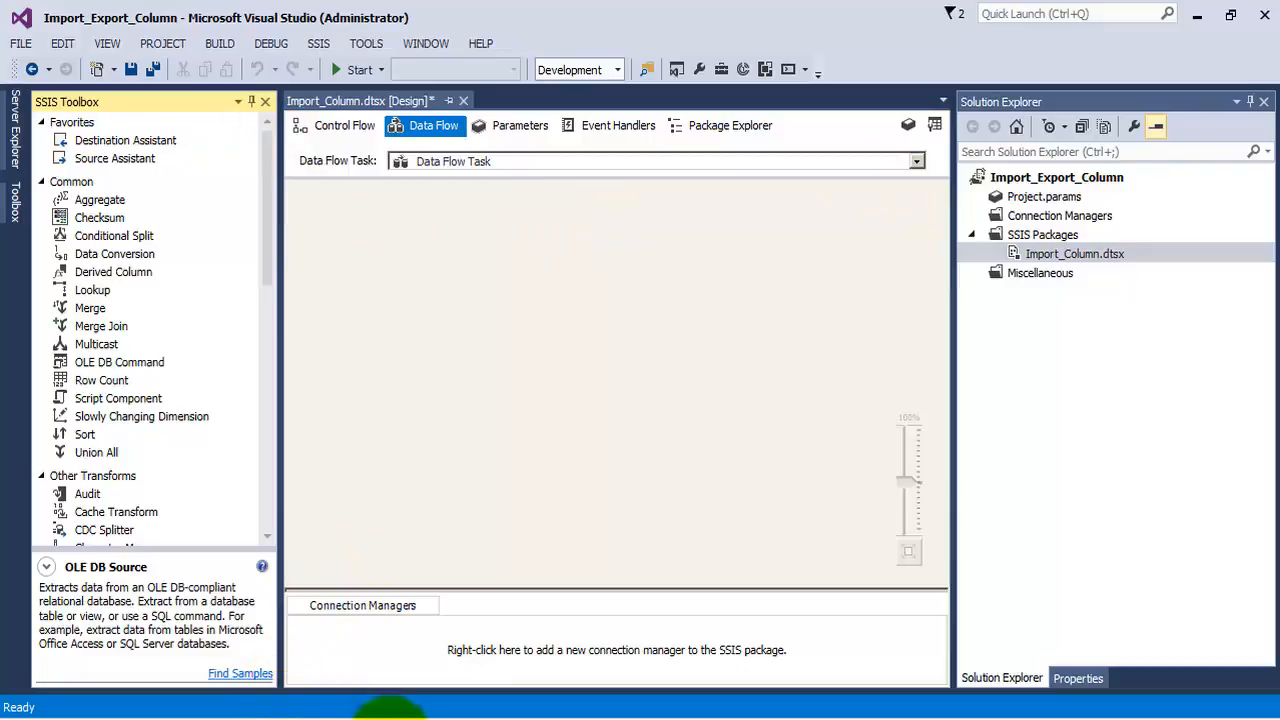
Open FileNames.txt from E:\MSBI_Practicals\SSIS\Import_Export_Column\Files in Notepad and examine the picture paths it lists
{"action": "mouse_move", "coordinate": [410, 713]}
{"action": "mouse_move", "coordinate": [268, 712]}
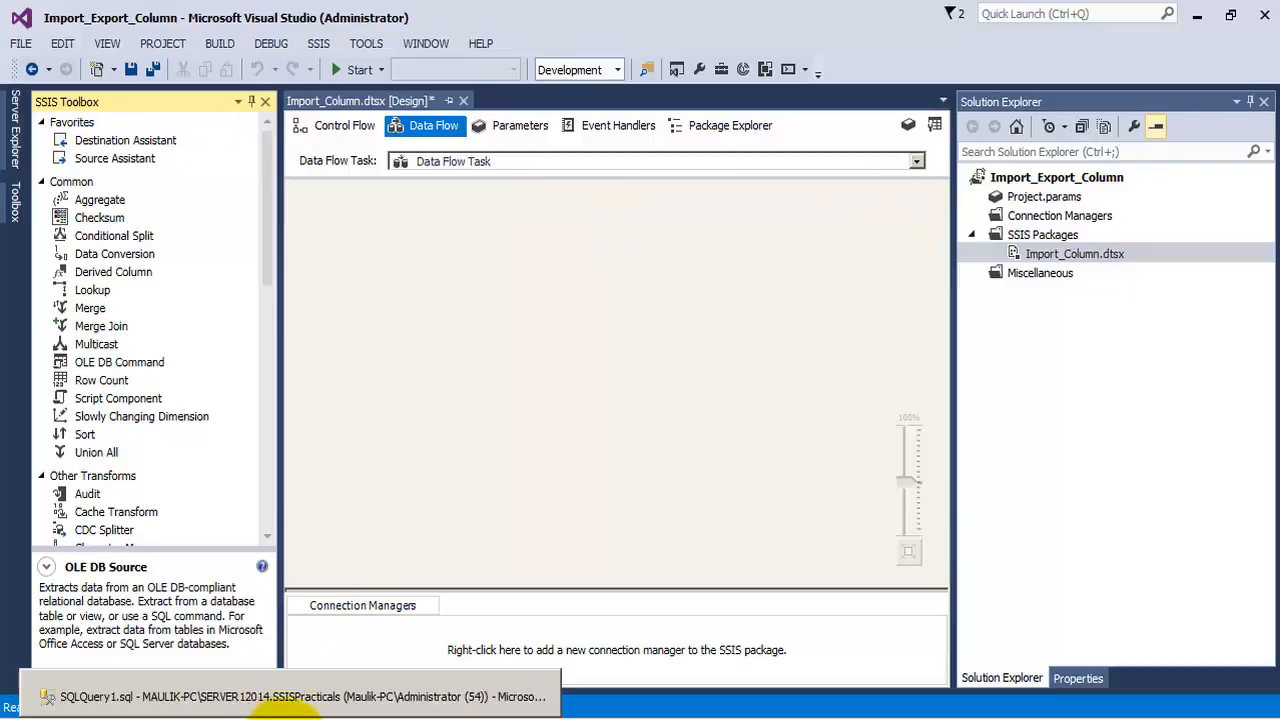
{"action": "left_click", "coordinate": [191, 717]}
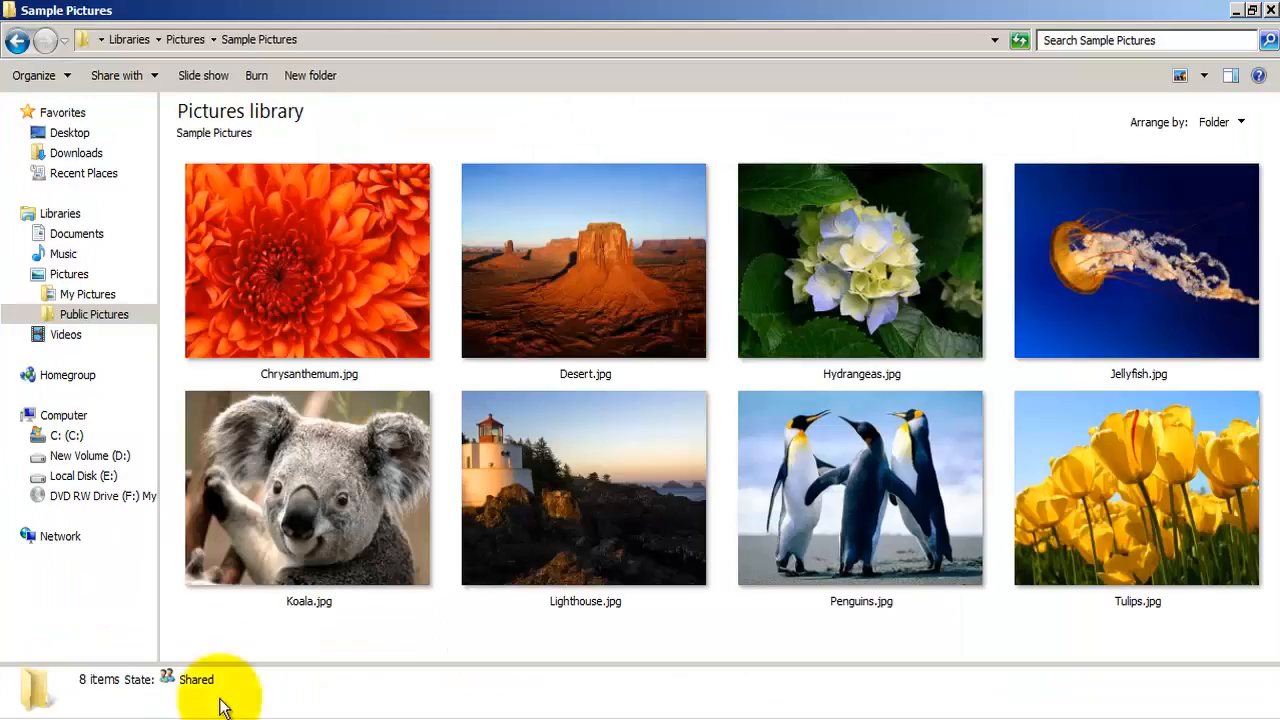
{"action": "left_click", "coordinate": [94, 476]}
{"action": "double_click", "coordinate": [243, 158]}
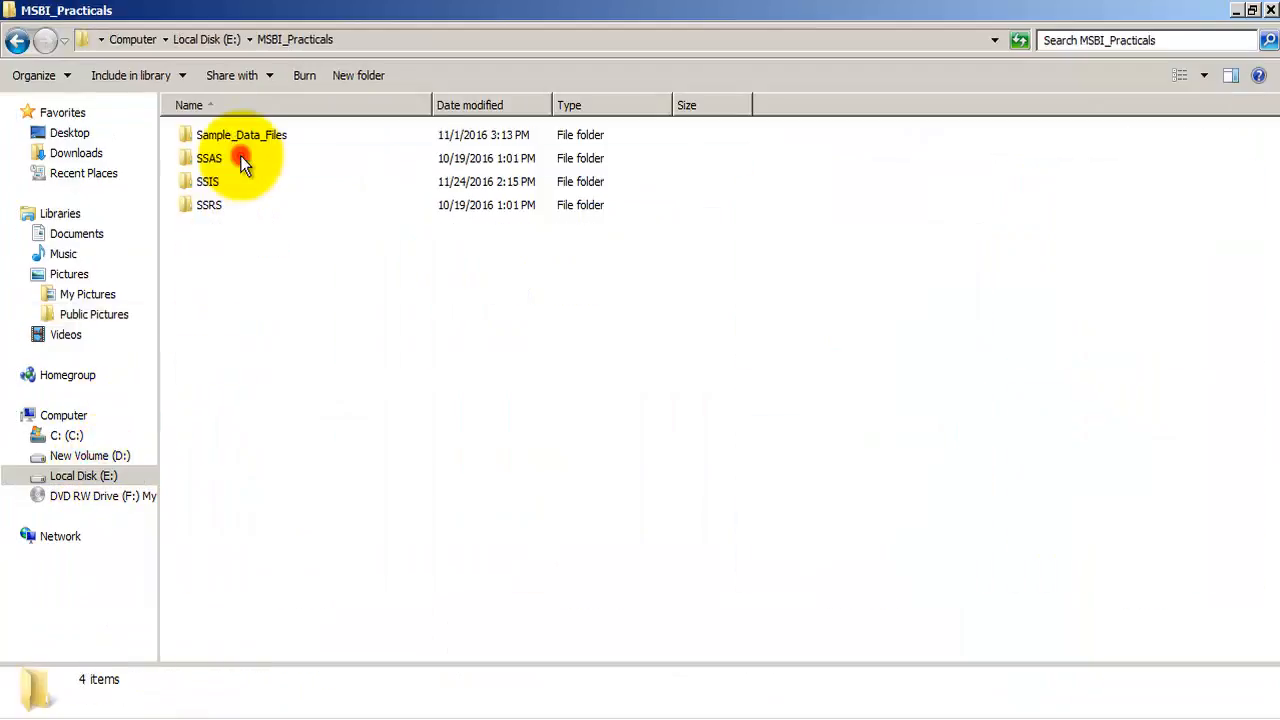
{"action": "double_click", "coordinate": [215, 181]}
{"action": "scroll", "coordinate": [270, 360], "scroll_direction": "down", "scroll_amount": 1}
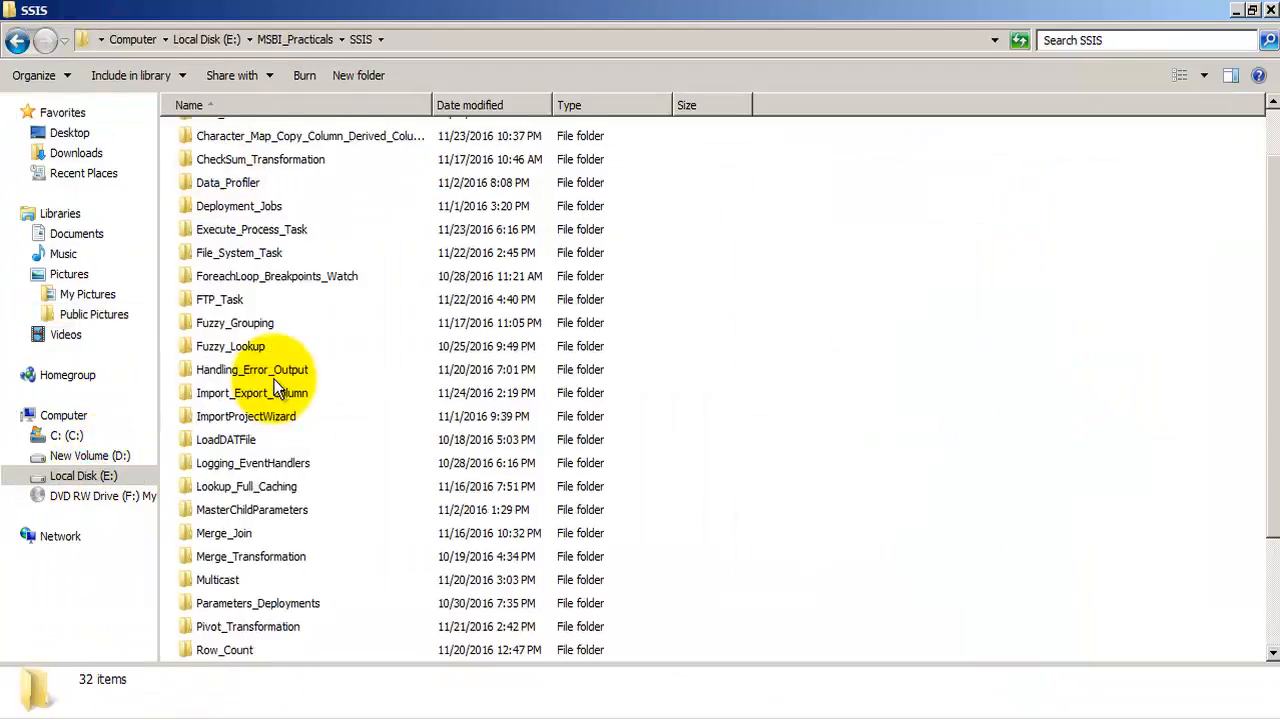
{"action": "double_click", "coordinate": [234, 392]}
{"action": "double_click", "coordinate": [229, 136]}
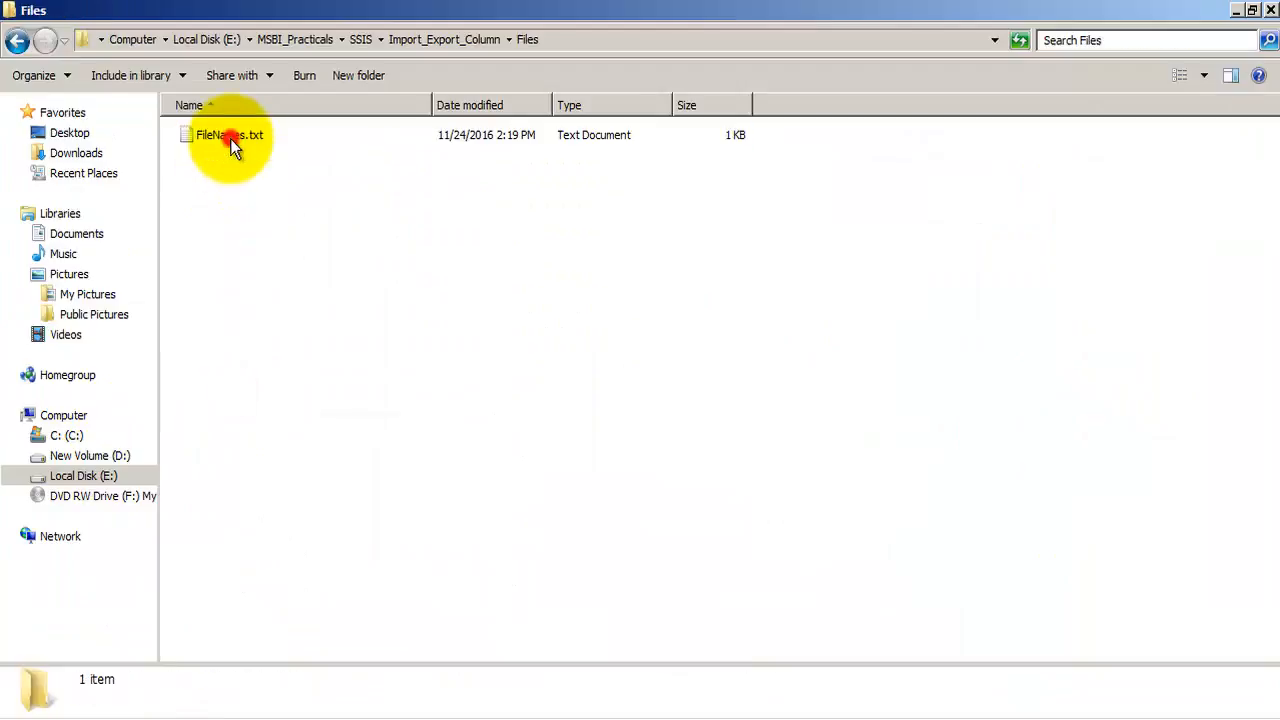
{"action": "left_click", "coordinate": [265, 136]}
{"action": "double_click", "coordinate": [268, 141]}
{"action": "left_click_drag", "start_coordinate": [600, 457], "coordinate": [143, 343]}
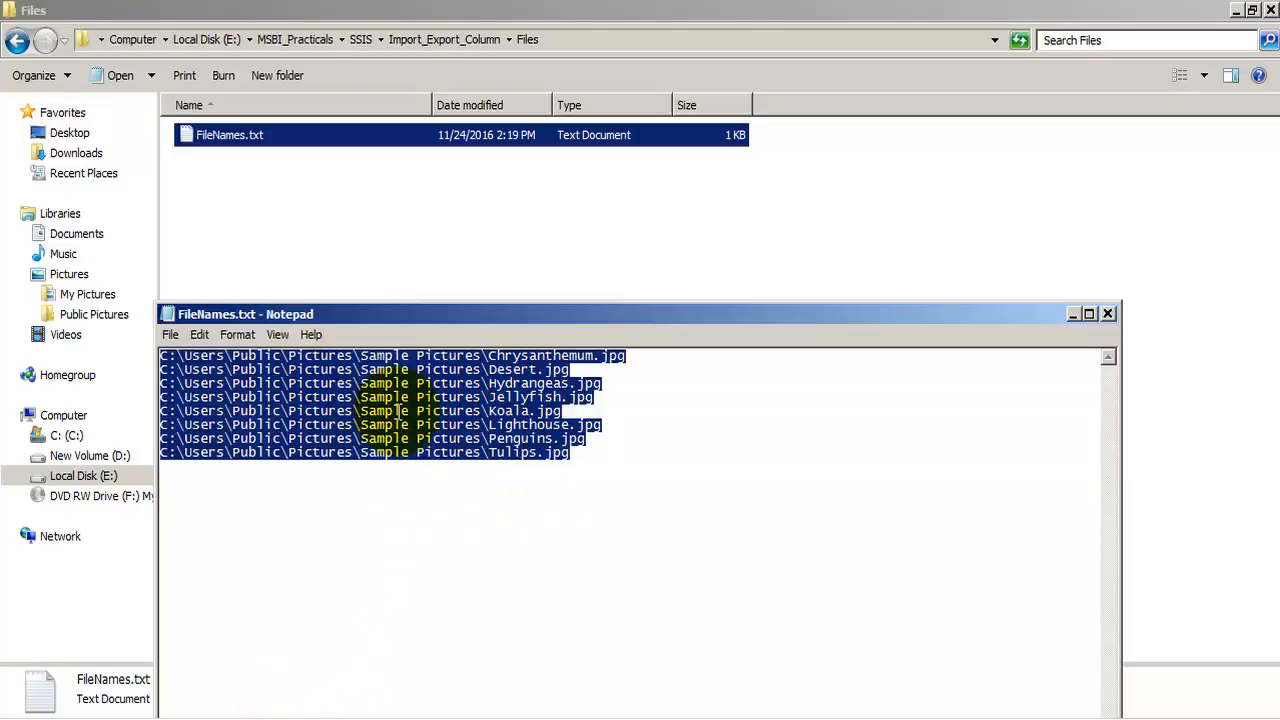
{"action": "left_click", "coordinate": [488, 356]}
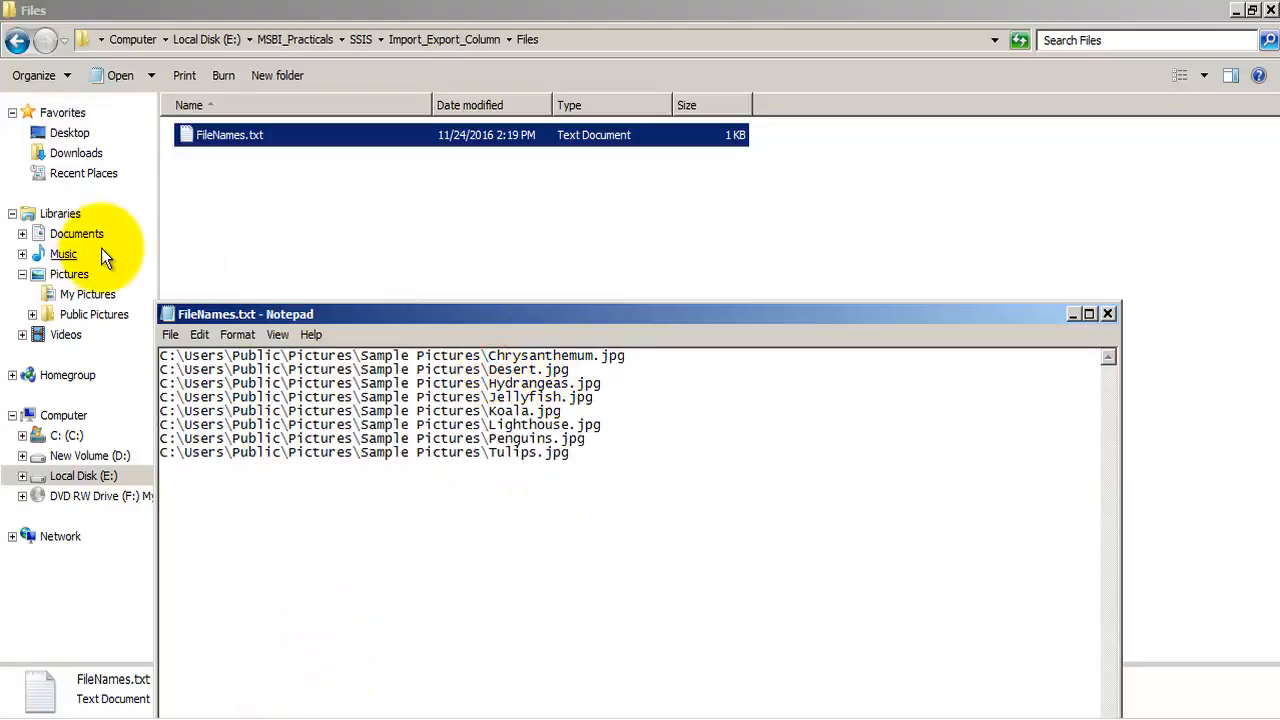
View the Sample Pictures folder under Public Pictures in Windows Explorer, and return to the data flow in Visual Studio
{"action": "left_click", "coordinate": [87, 296]}
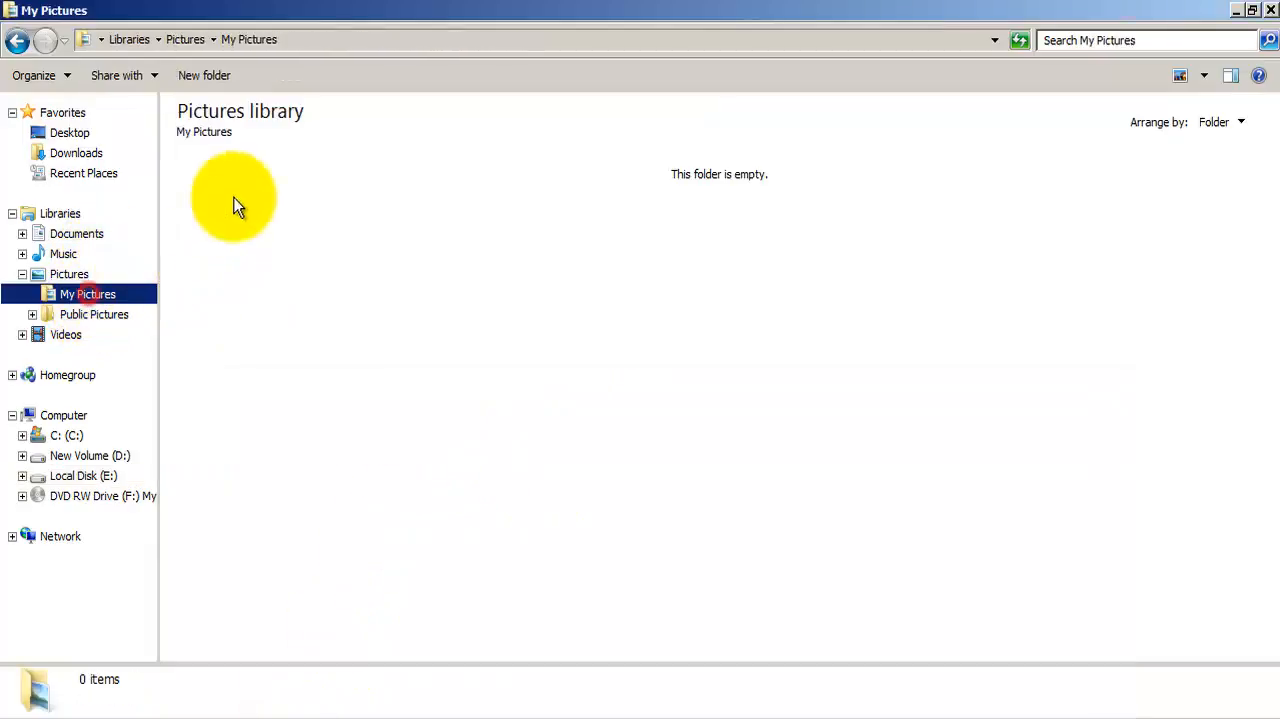
{"action": "left_click", "coordinate": [62, 316]}
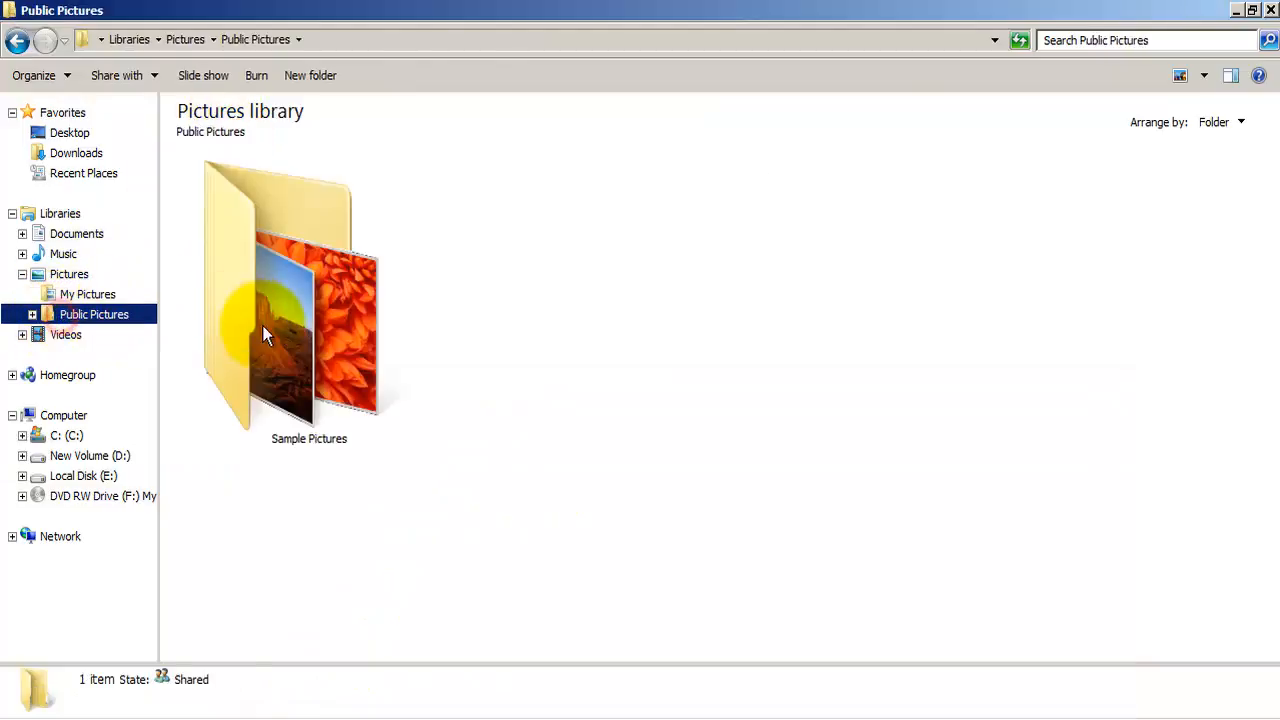
{"action": "double_click", "coordinate": [262, 325]}
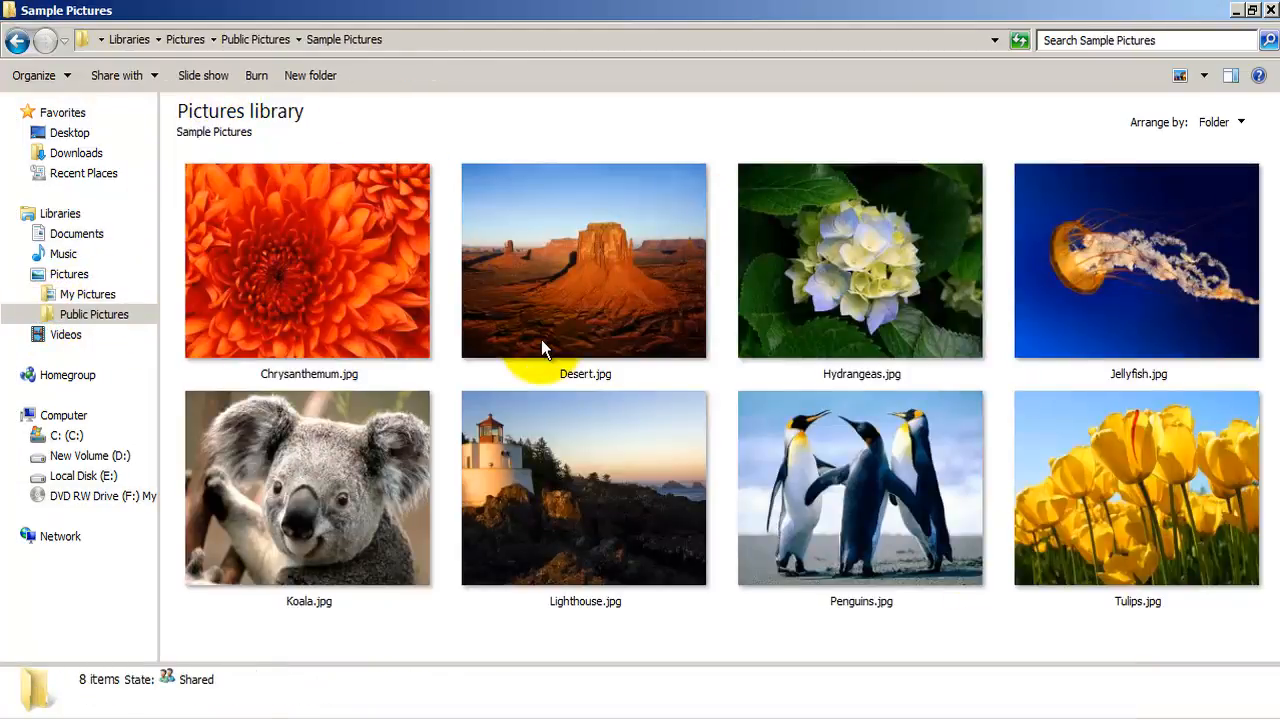
{"action": "key", "text": "alt+Tab"}
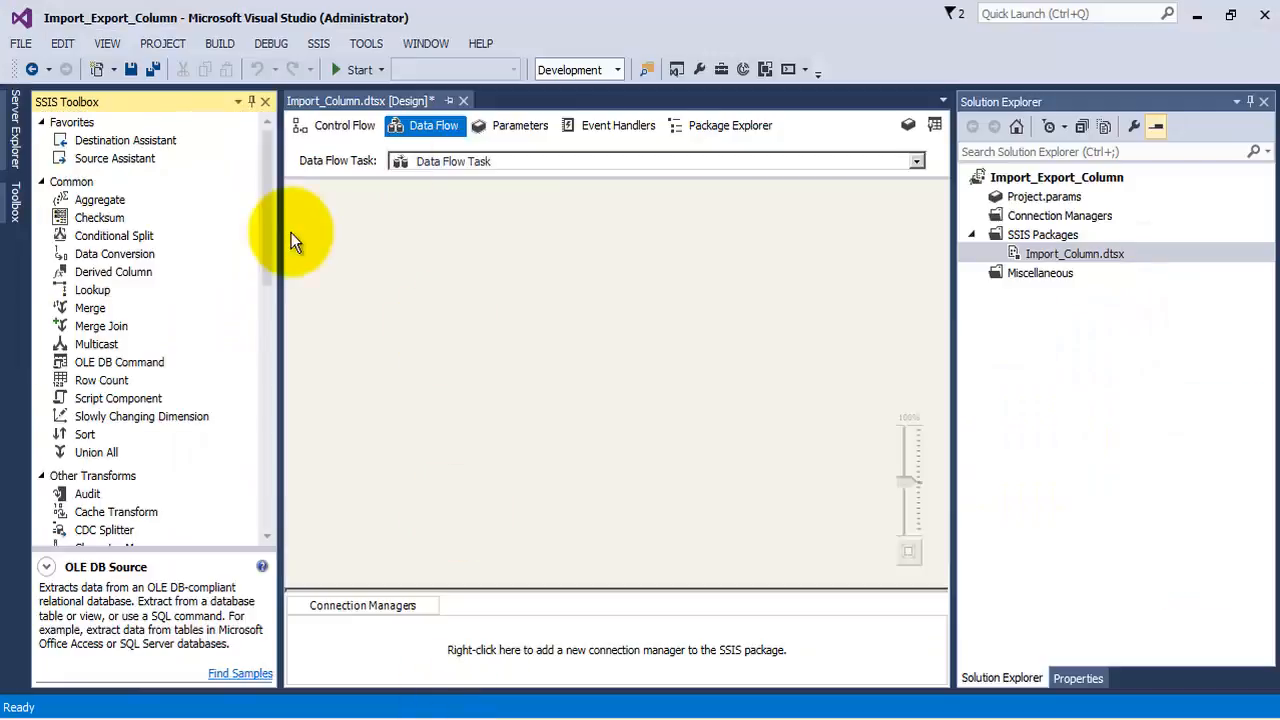
Add a Flat File Source to the data flow and create a new flat file connection for it that reads FileNames.txt
{"action": "left_click_drag", "start_coordinate": [264, 207], "coordinate": [277, 395]}
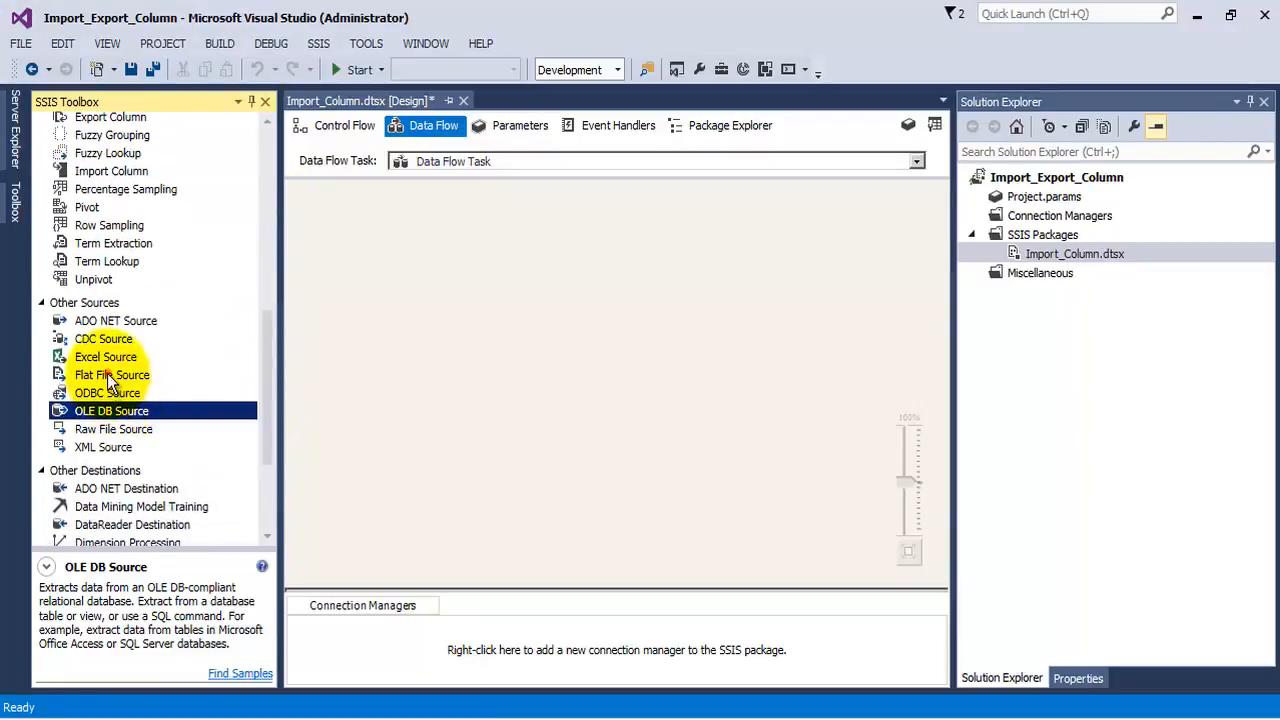
{"action": "left_click_drag", "start_coordinate": [110, 378], "coordinate": [479, 216]}
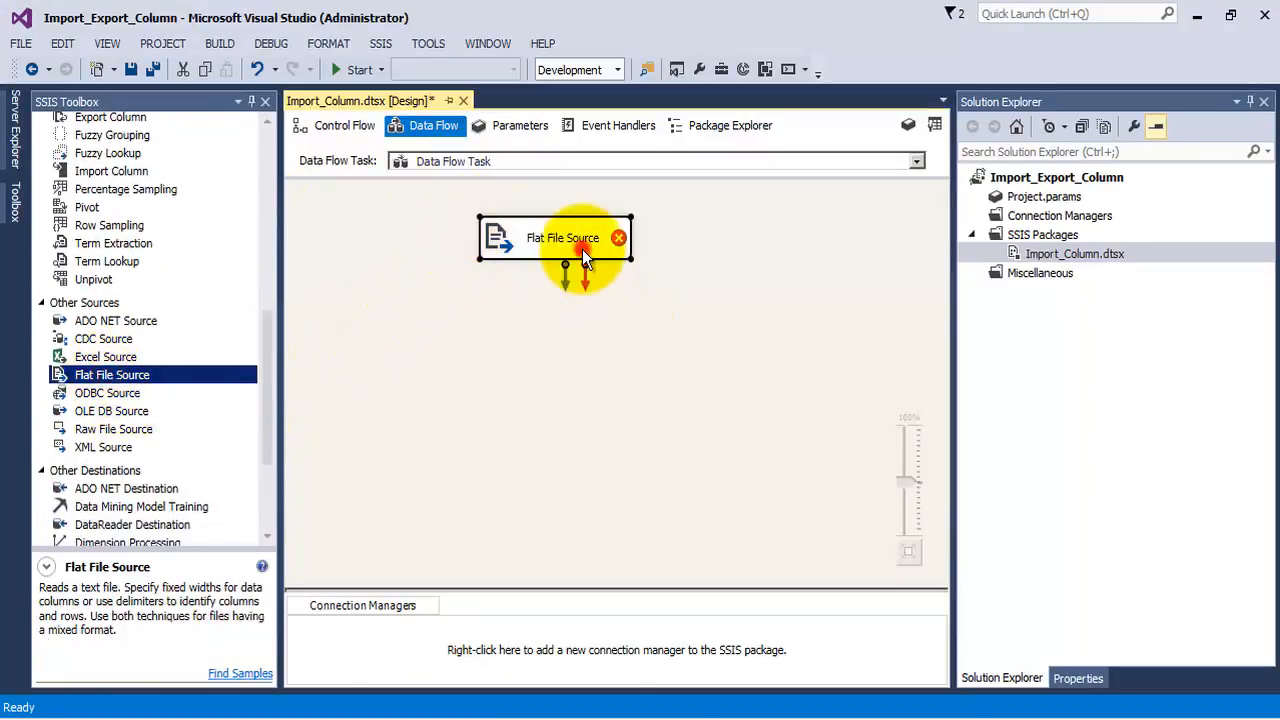
{"action": "double_click", "coordinate": [582, 249]}
{"action": "left_click", "coordinate": [860, 176]}
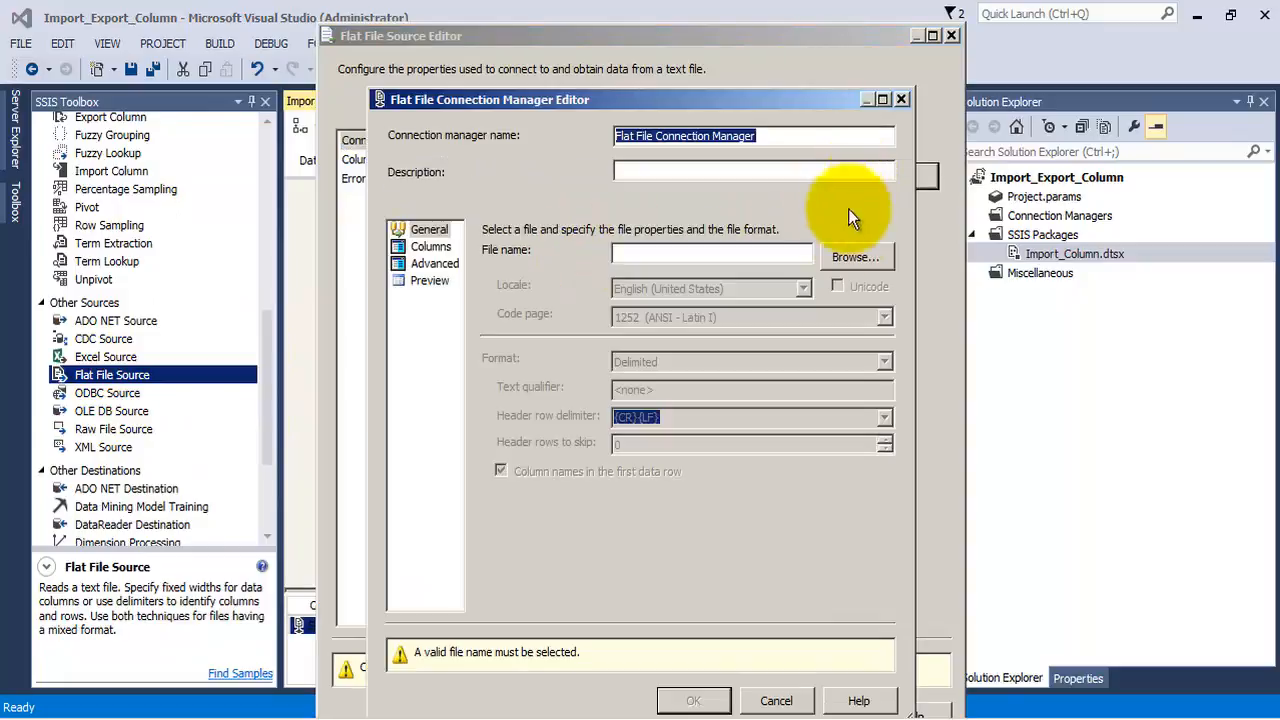
{"action": "left_click", "coordinate": [855, 257]}
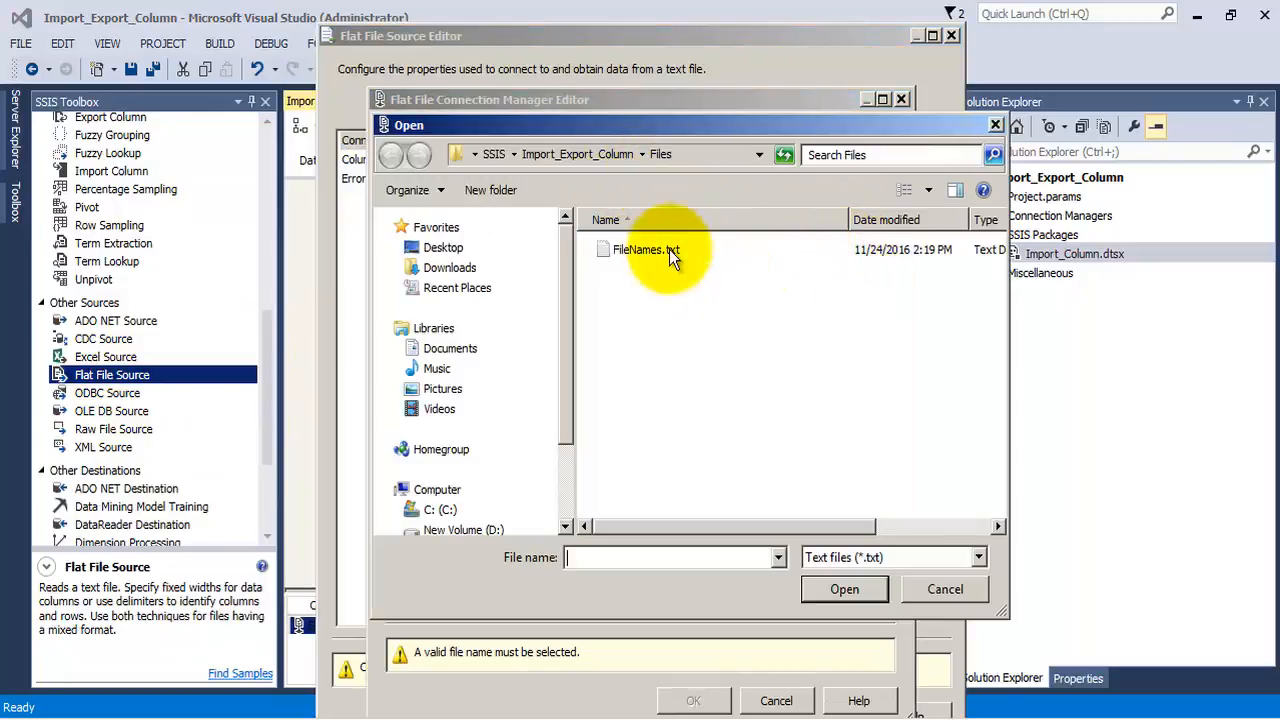
{"action": "left_click", "coordinate": [669, 249]}
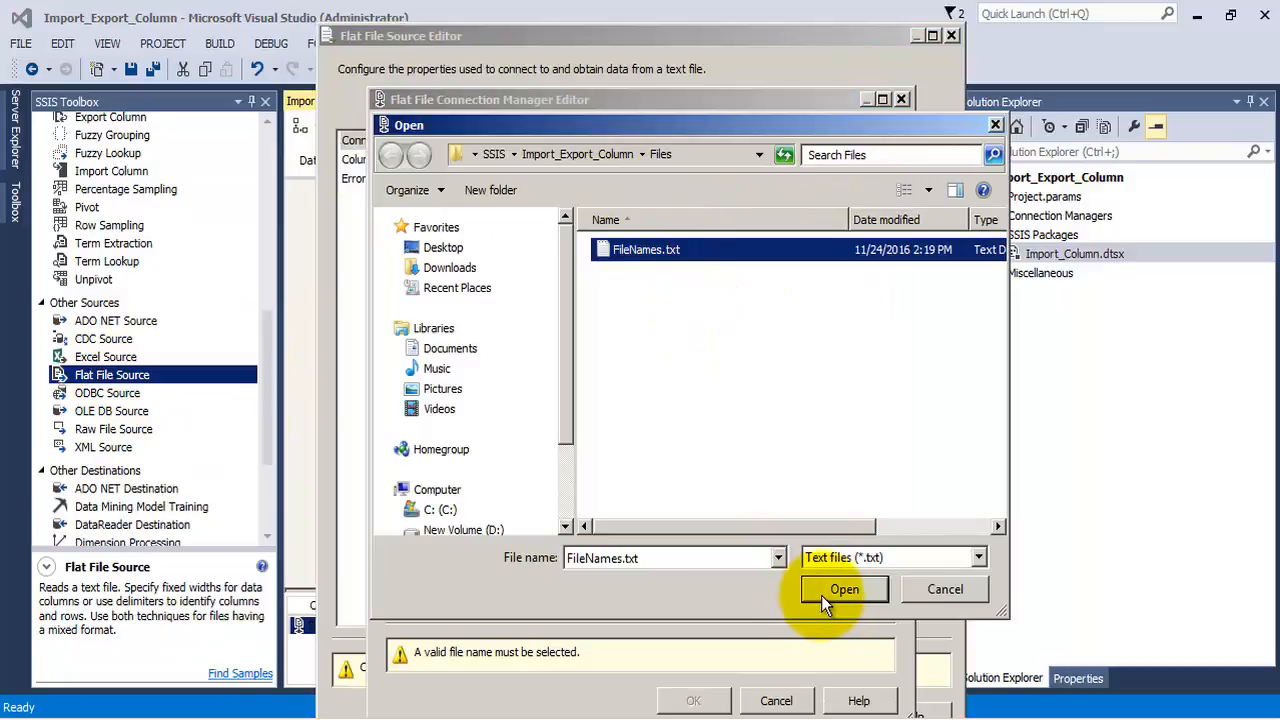
{"action": "left_click", "coordinate": [655, 255]}
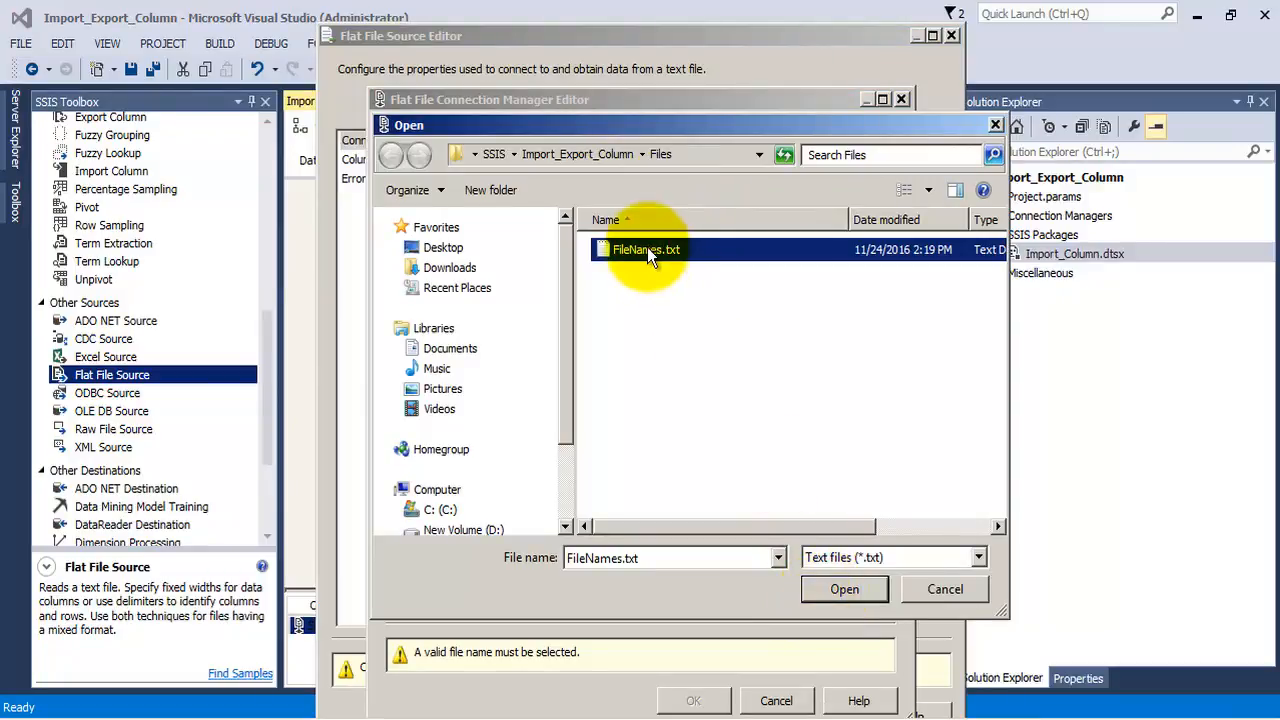
{"action": "left_click", "coordinate": [840, 589]}
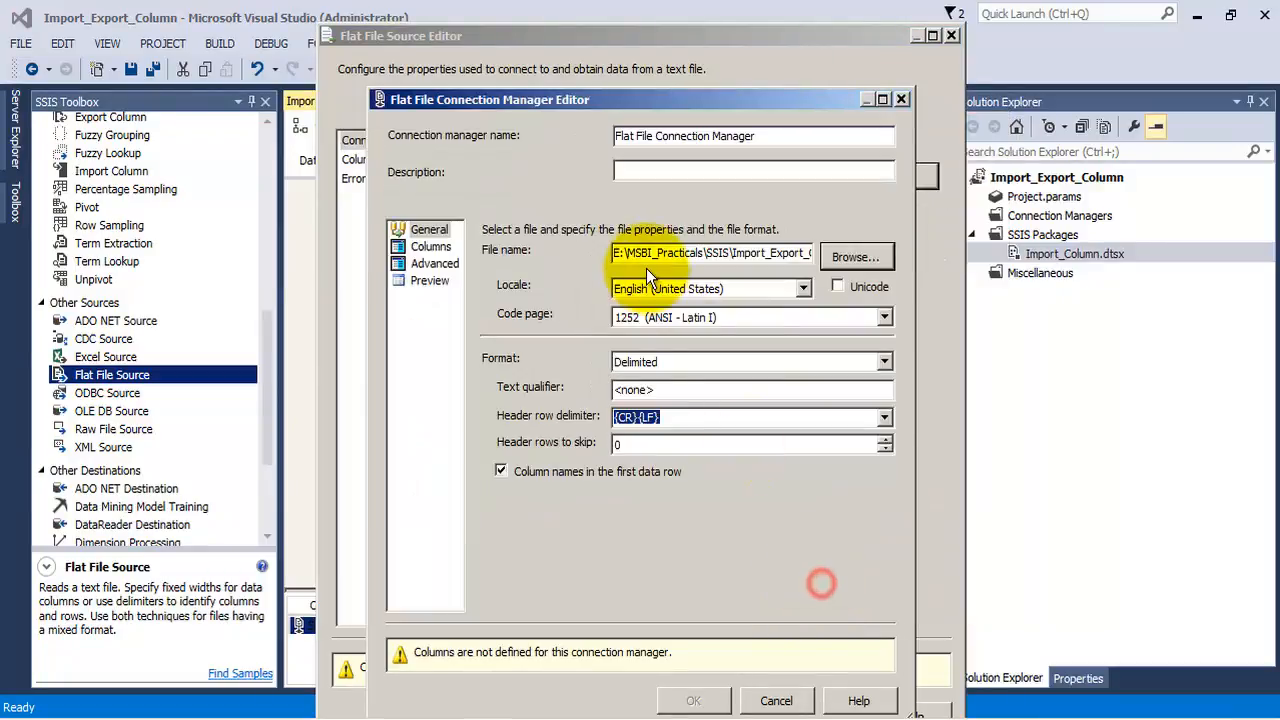
Turn off column names in the first data row for the connection, checking FileNames.txt in Notepad for a header line
{"action": "left_click", "coordinate": [502, 470]}
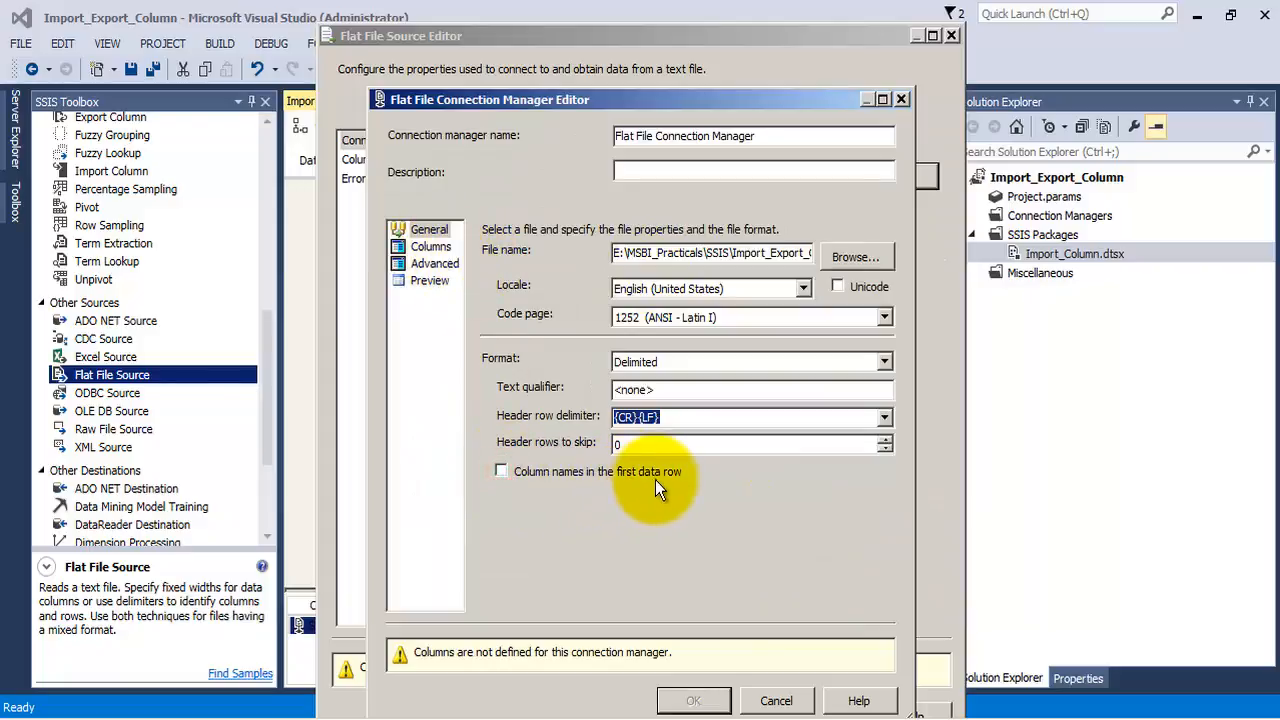
{"action": "left_click", "coordinate": [410, 716]}
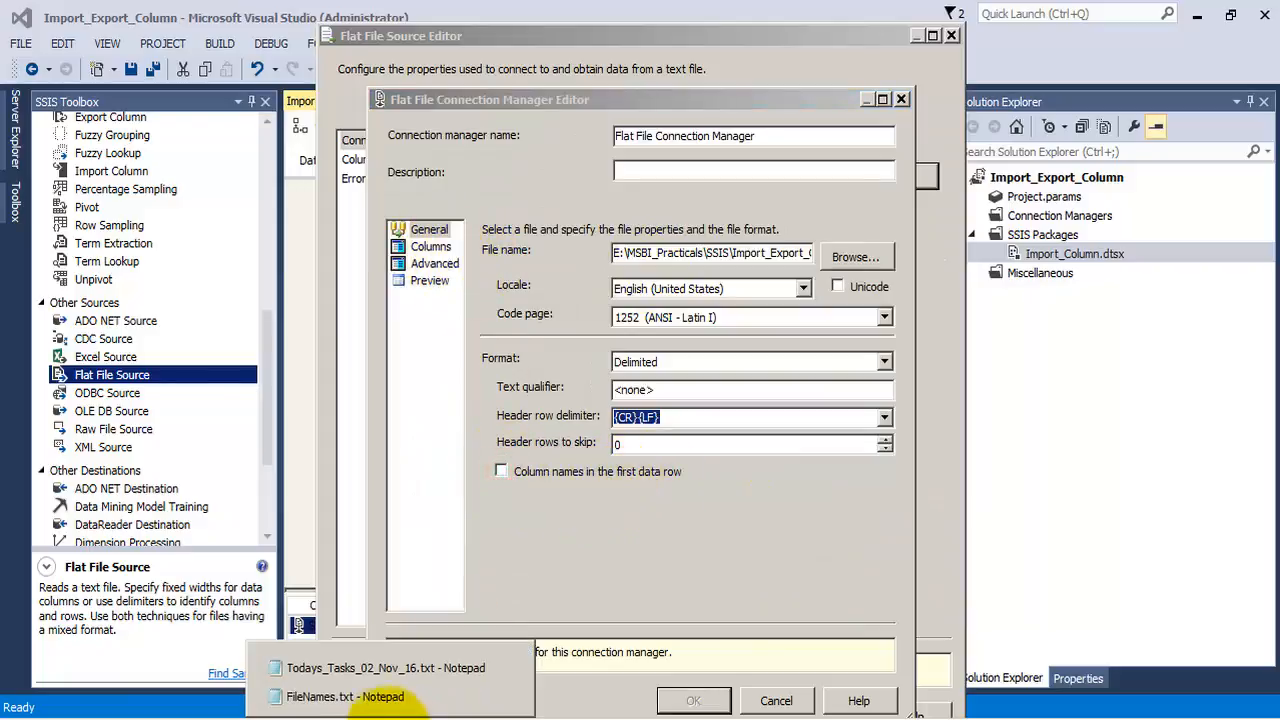
{"action": "left_click", "coordinate": [368, 697]}
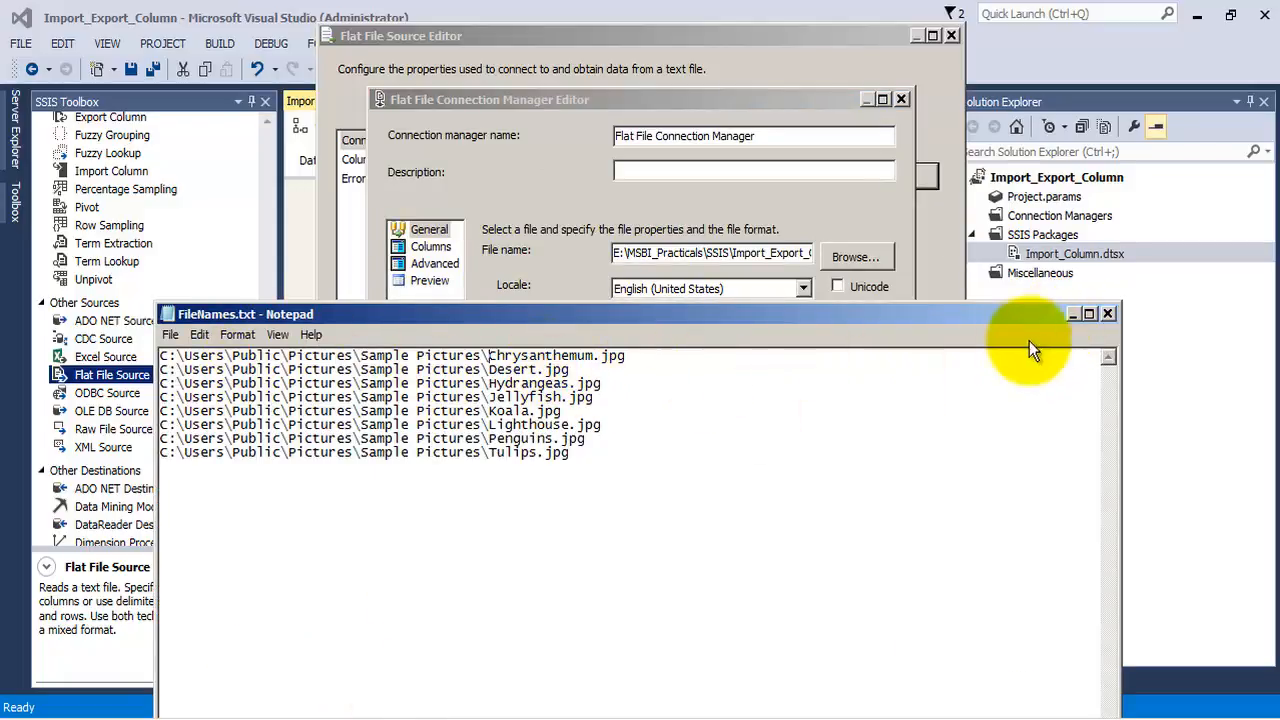
{"action": "left_click", "coordinate": [1076, 314]}
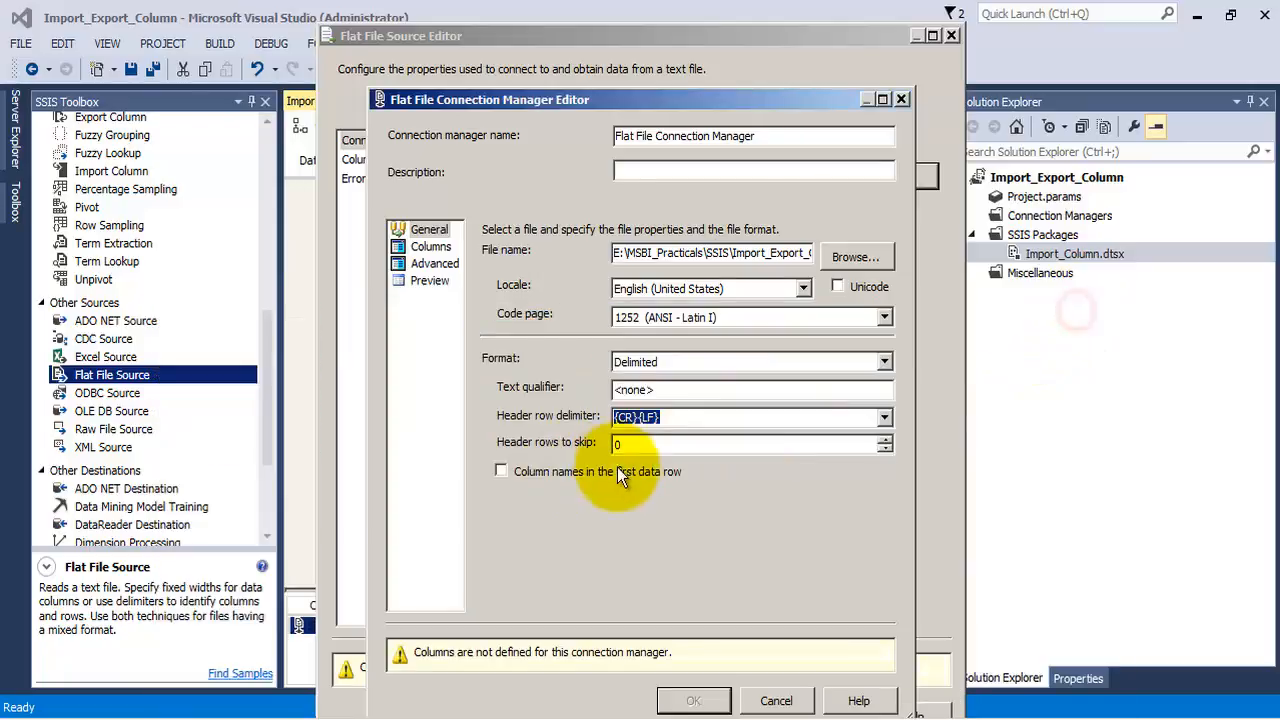
Review the picture paths in the connection's columns and preview, and accept and save the Flat File Source configuration
{"action": "left_click", "coordinate": [431, 246]}
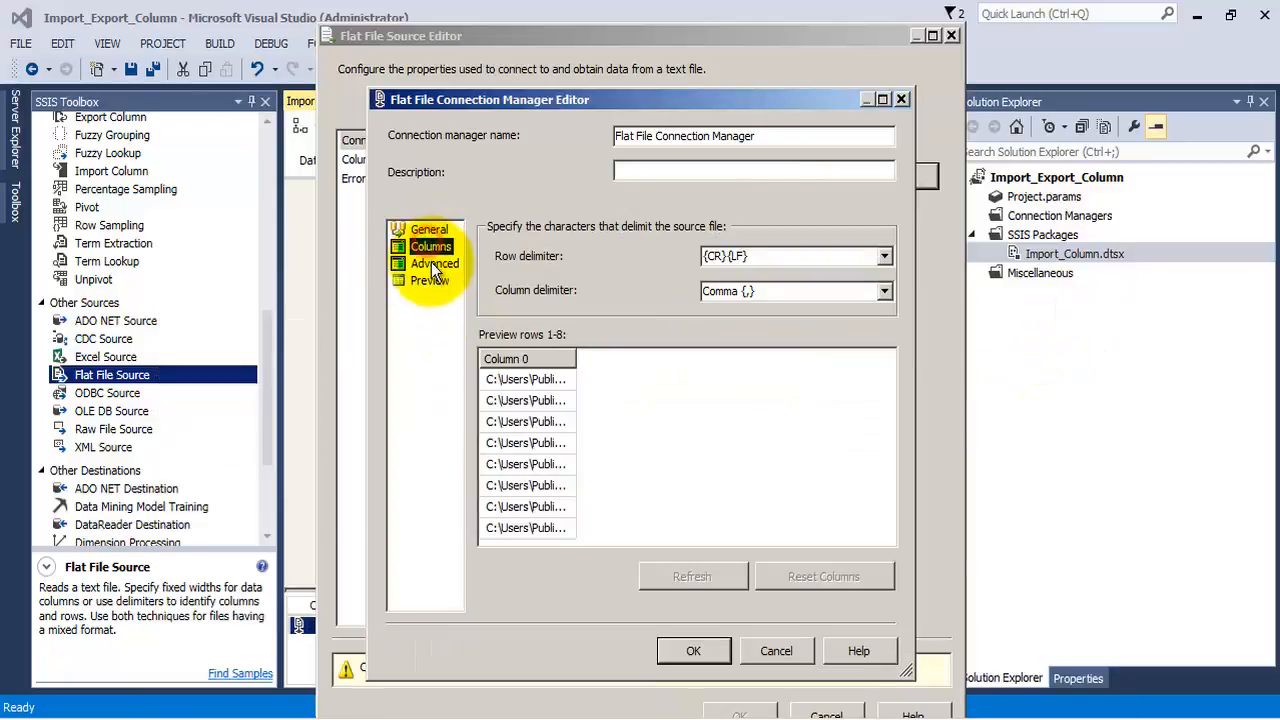
{"action": "left_click_drag", "start_coordinate": [578, 359], "coordinate": [848, 392]}
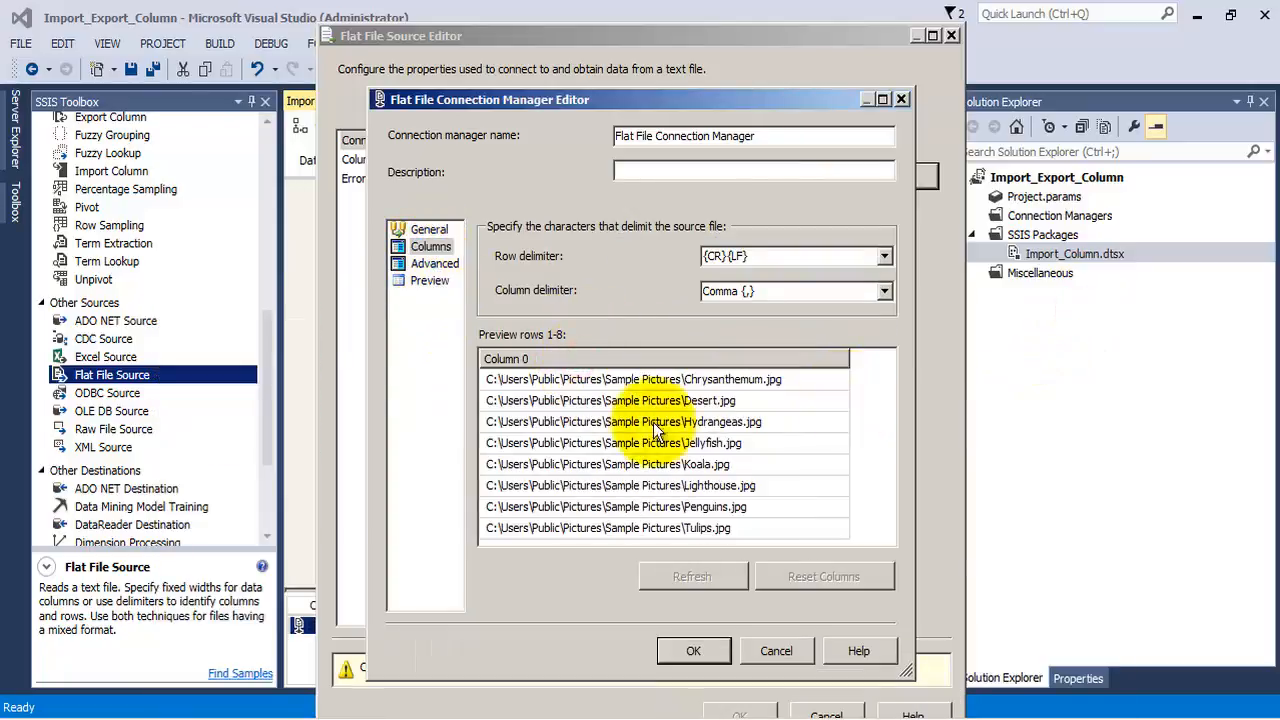
{"action": "left_click", "coordinate": [425, 265]}
{"action": "left_click", "coordinate": [430, 282]}
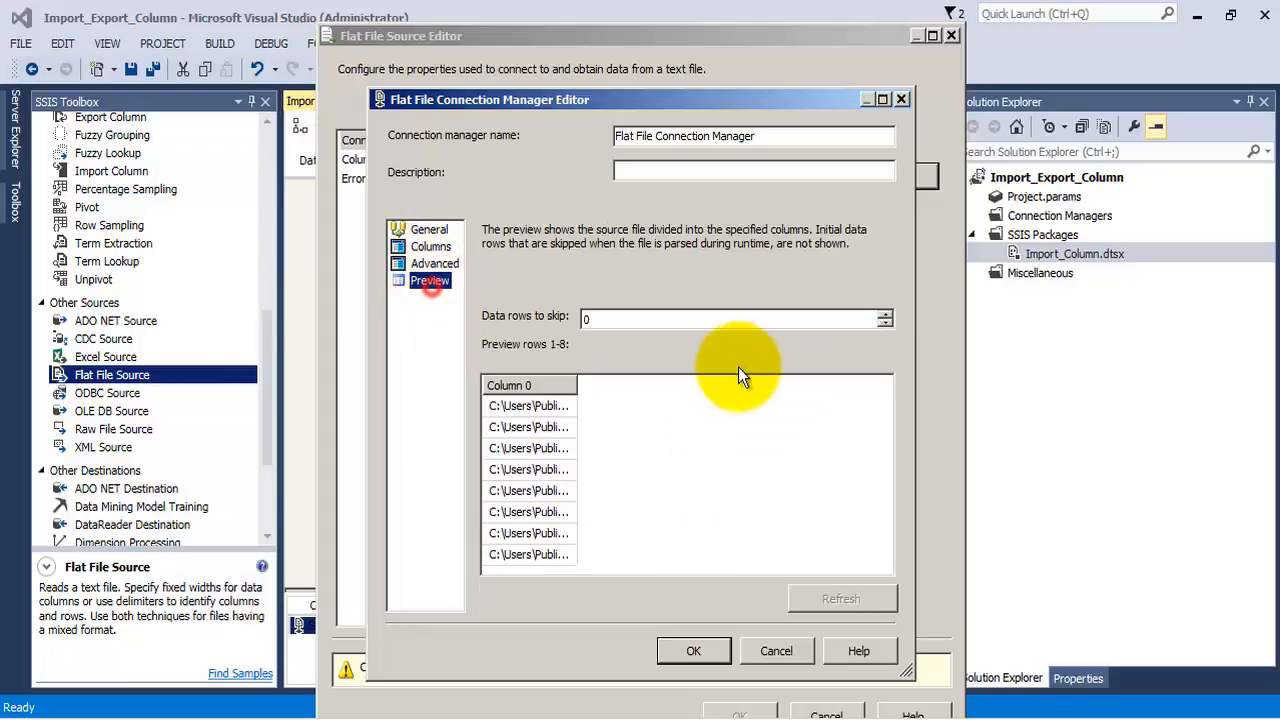
{"action": "left_click_drag", "start_coordinate": [579, 384], "coordinate": [870, 400]}
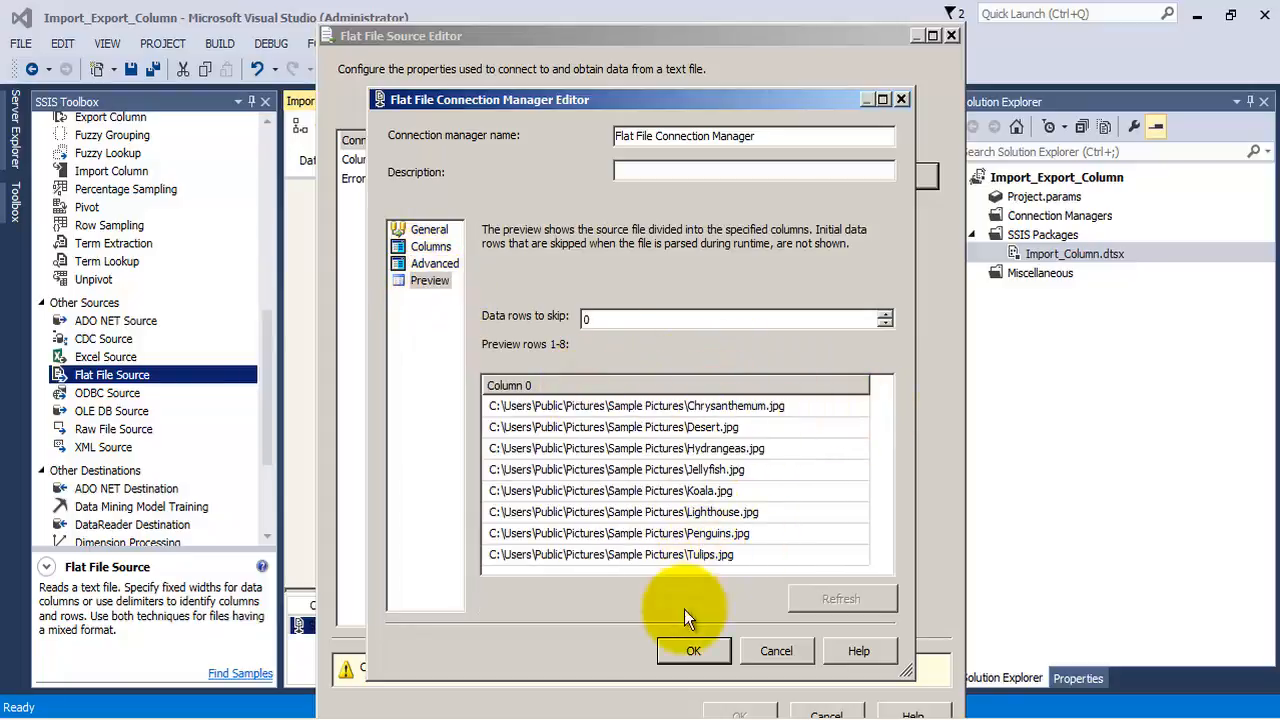
{"action": "left_click", "coordinate": [691, 655]}
{"action": "left_click", "coordinate": [738, 667]}
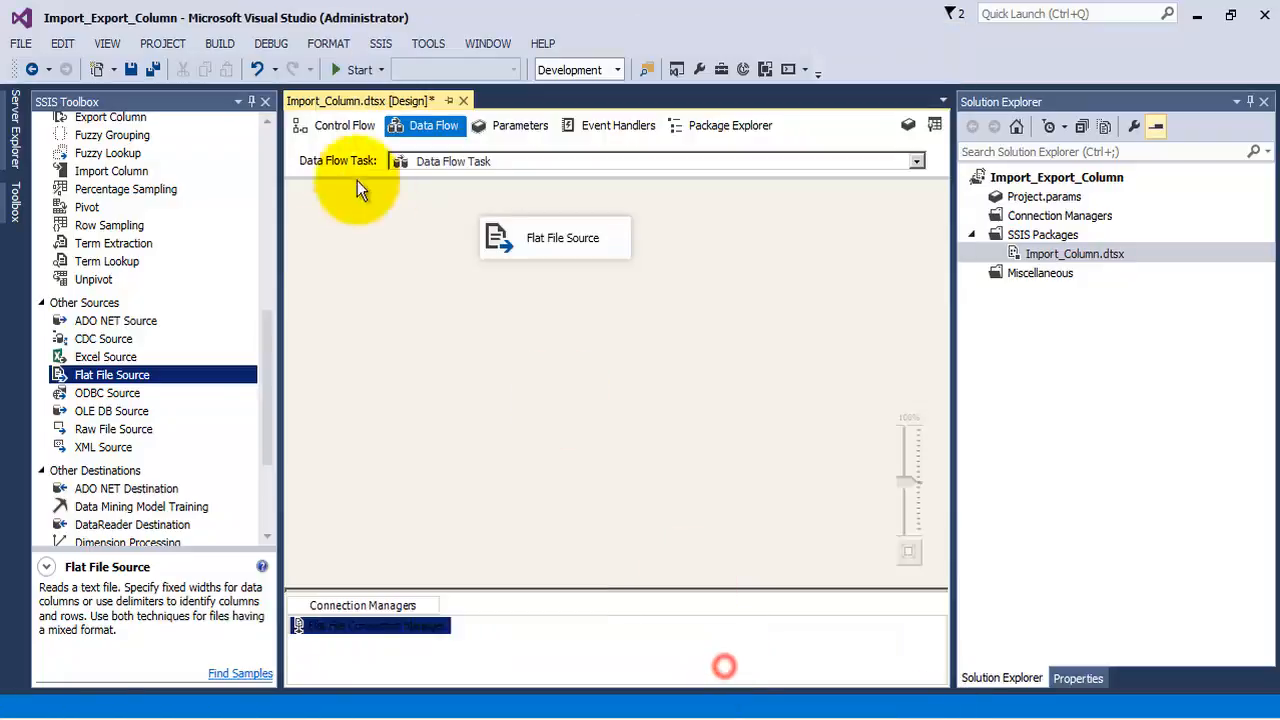
{"action": "left_click", "coordinate": [153, 69]}
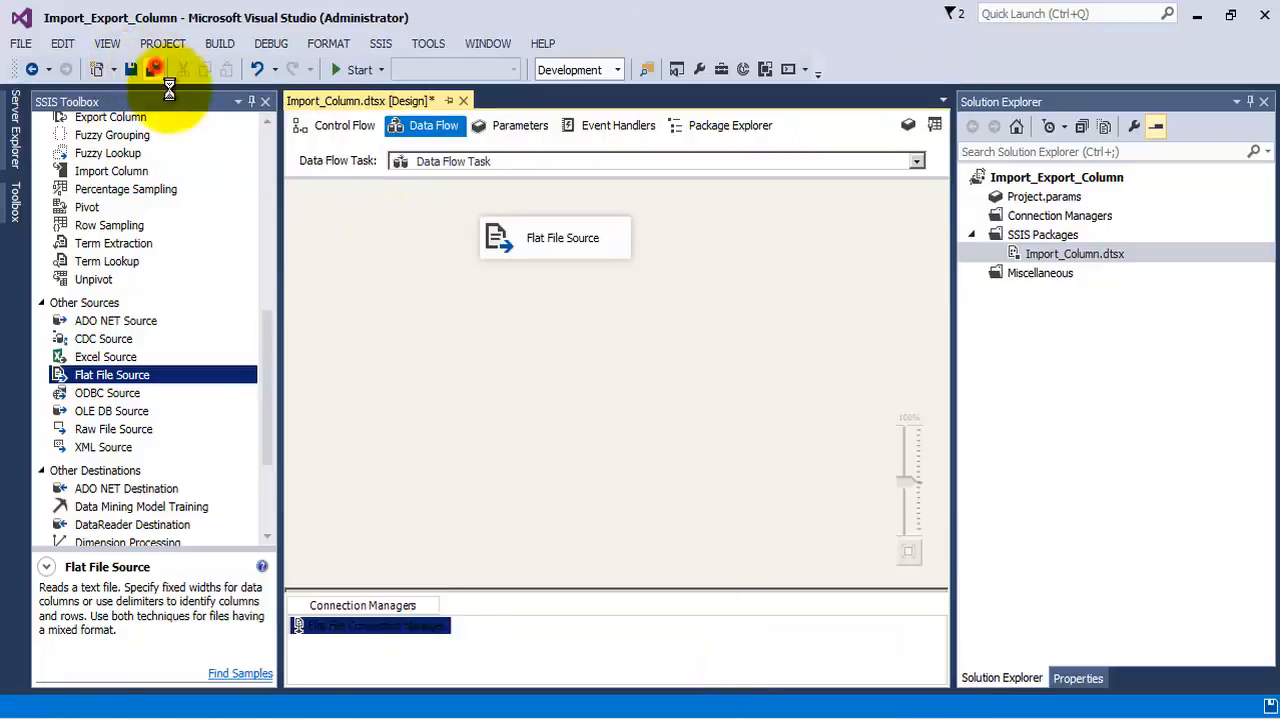
Add an Import Column transformation below the Flat File Source and connect the source's data output to it
{"action": "left_click", "coordinate": [540, 245]}
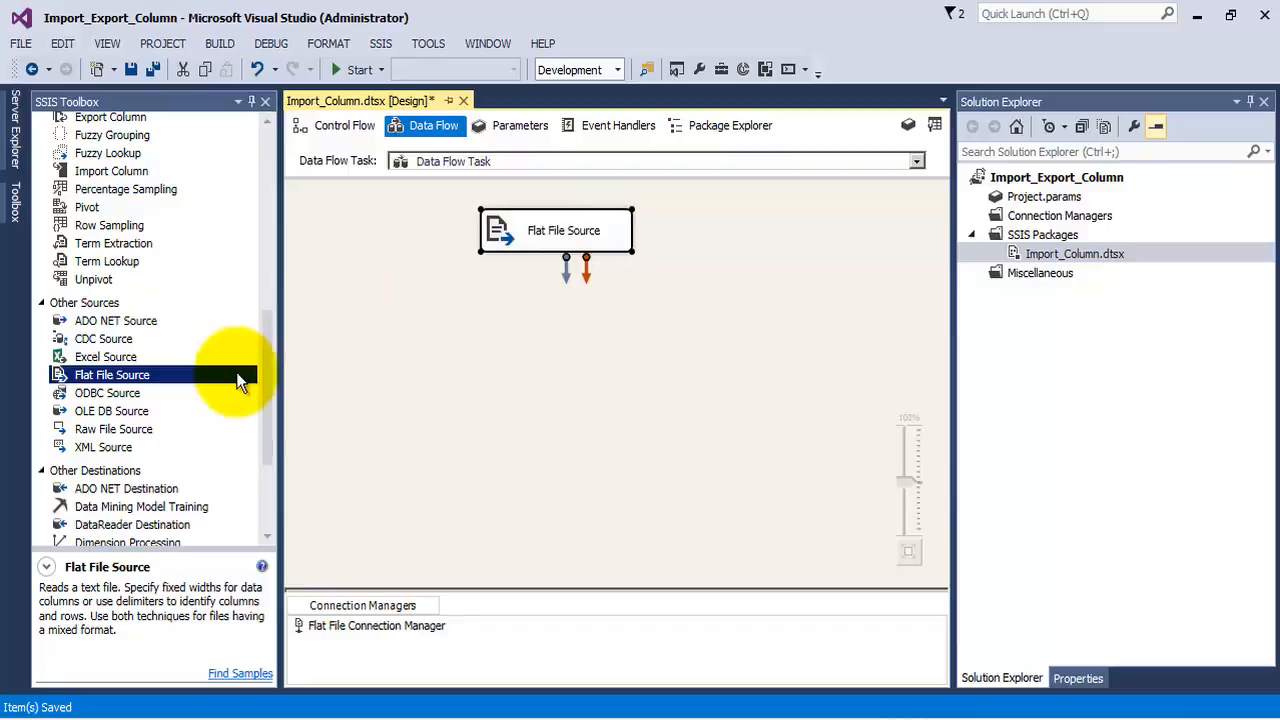
{"action": "left_click_drag", "start_coordinate": [264, 354], "coordinate": [288, 259]}
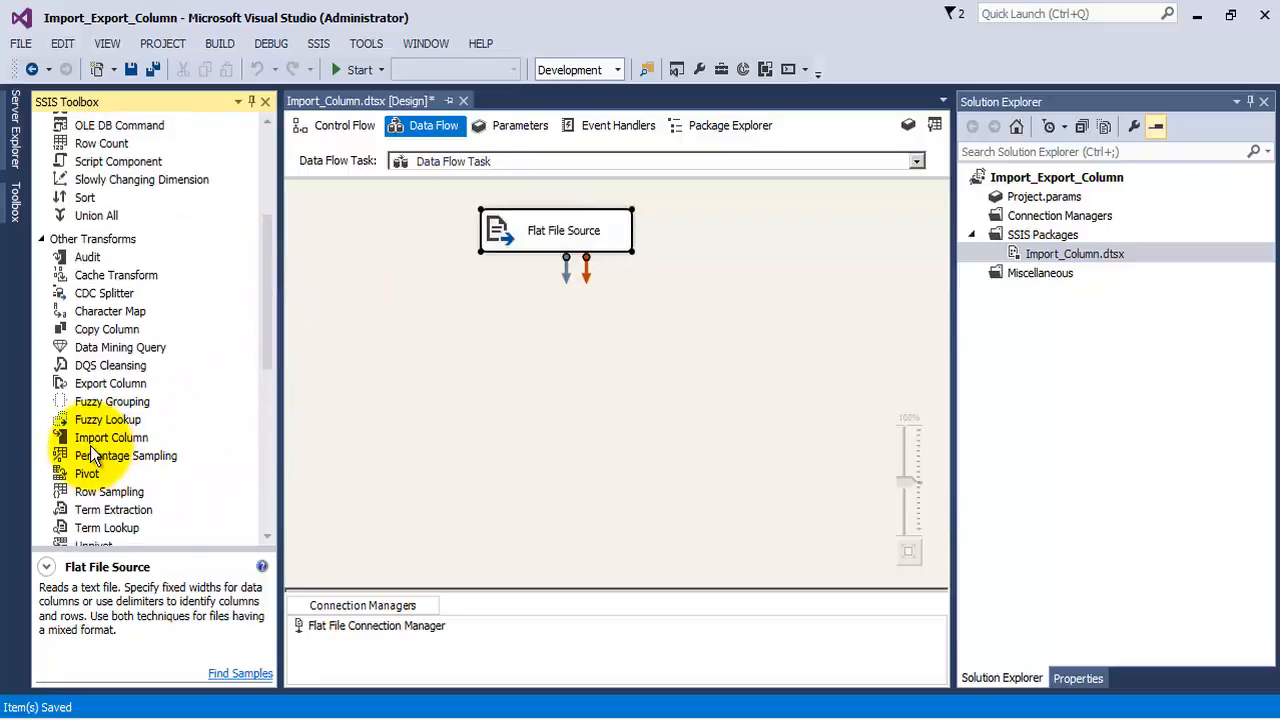
{"action": "left_click_drag", "start_coordinate": [90, 440], "coordinate": [505, 298]}
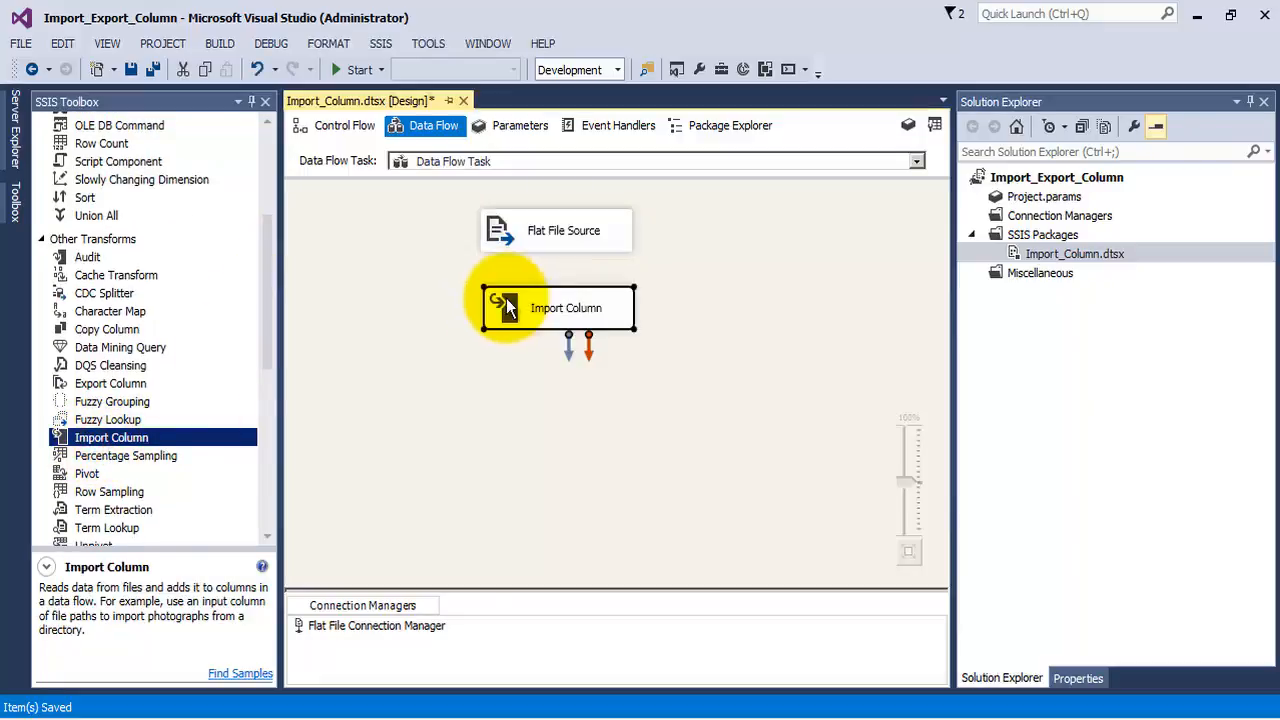
{"action": "left_click", "coordinate": [547, 247]}
{"action": "left_click_drag", "start_coordinate": [565, 258], "coordinate": [566, 312]}
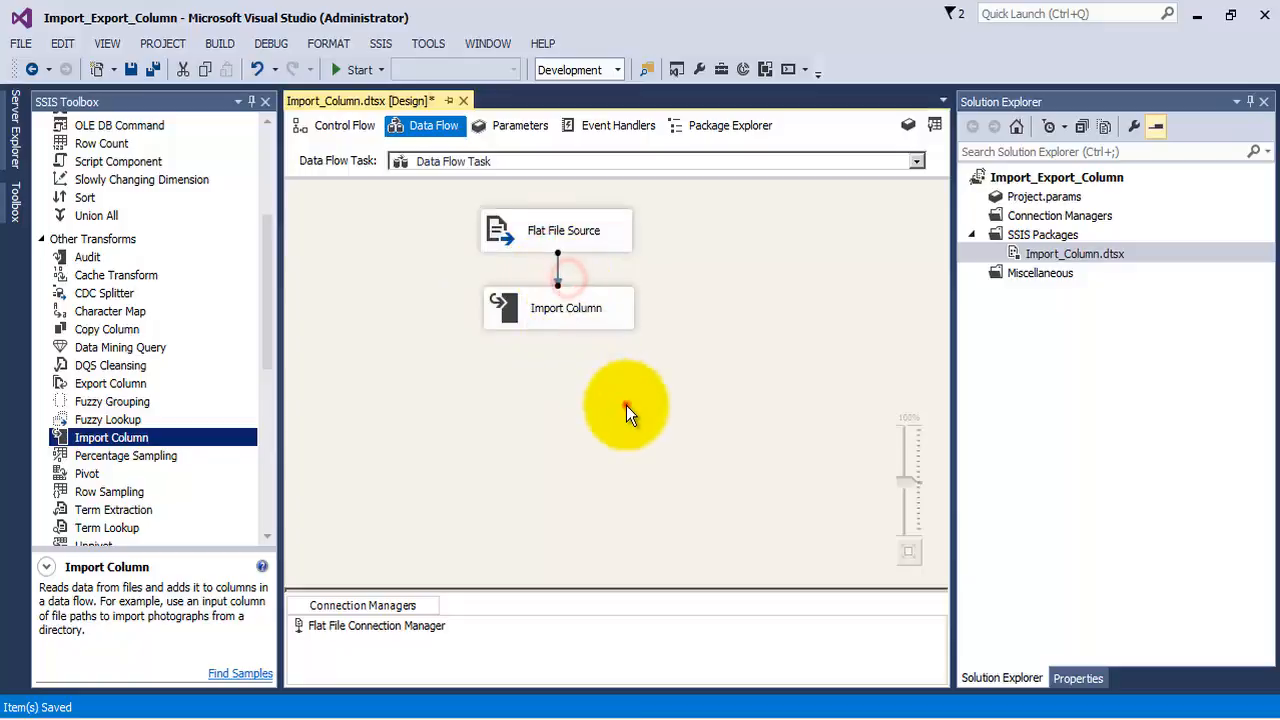
Select Column 0 as the input column of the Import Column transformation and display its input properties
{"action": "double_click", "coordinate": [563, 314]}
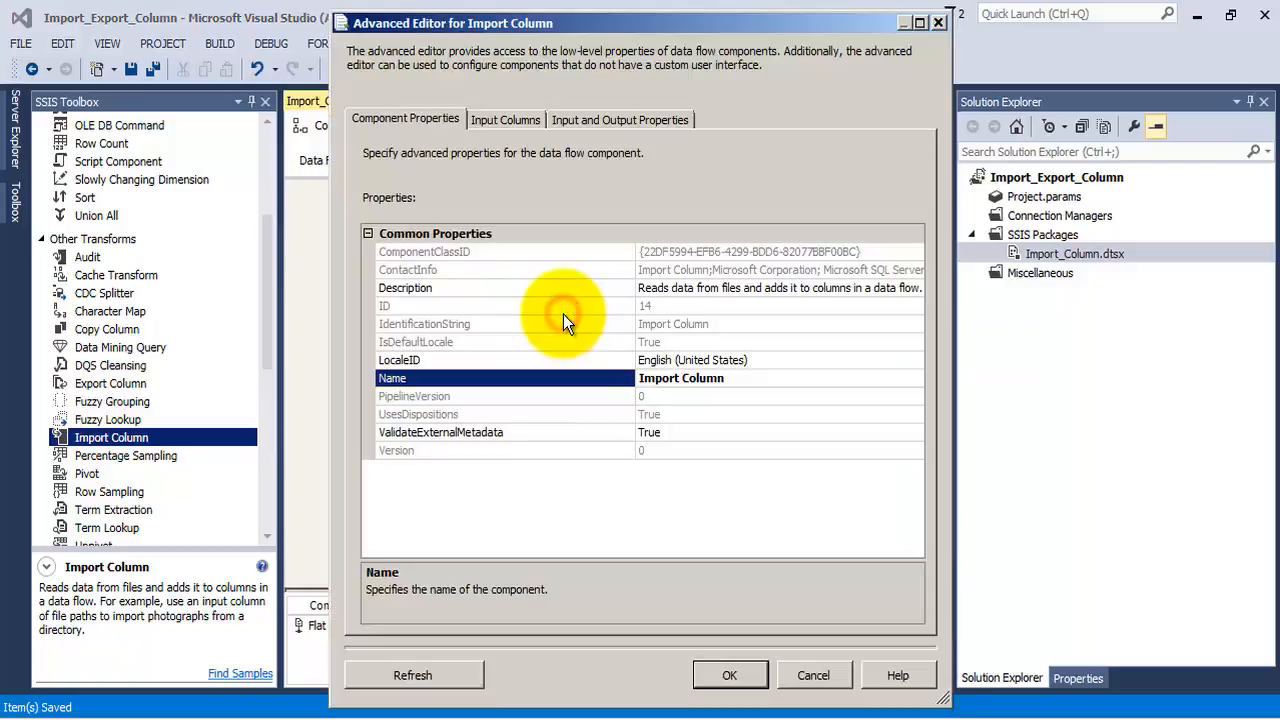
{"action": "left_click", "coordinate": [507, 119]}
{"action": "left_click", "coordinate": [600, 216]}
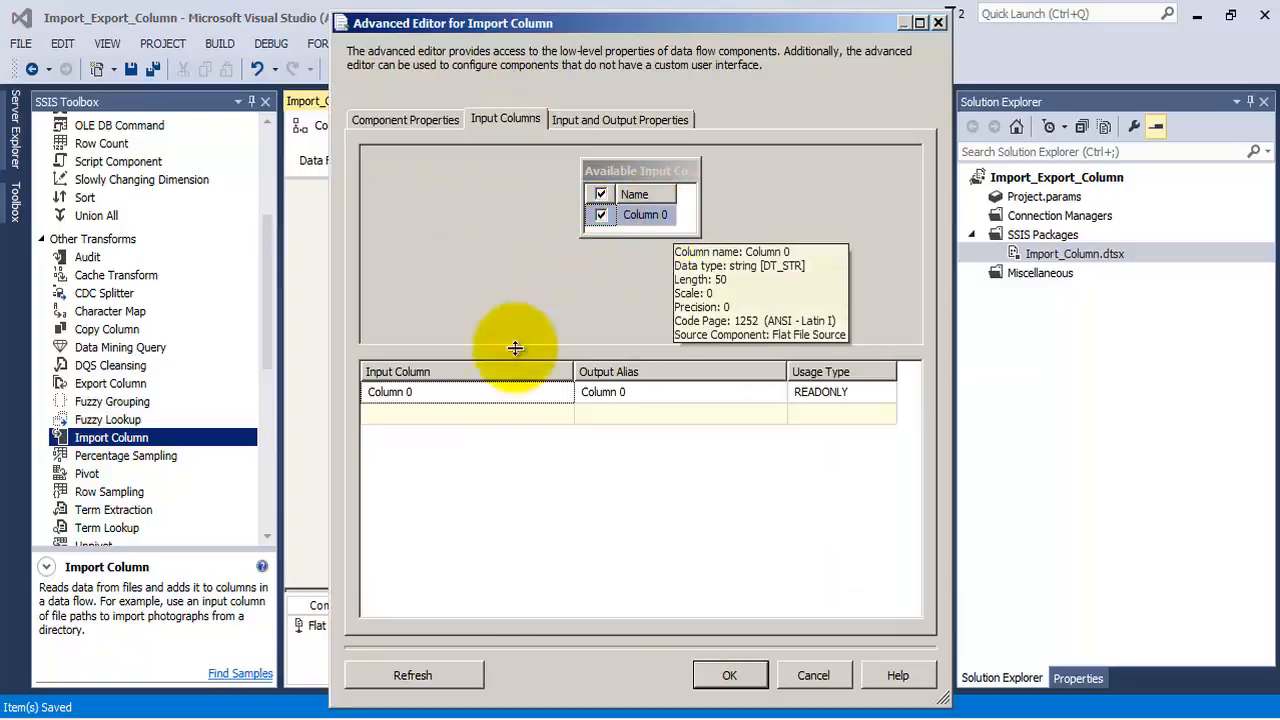
{"action": "left_click", "coordinate": [585, 120]}
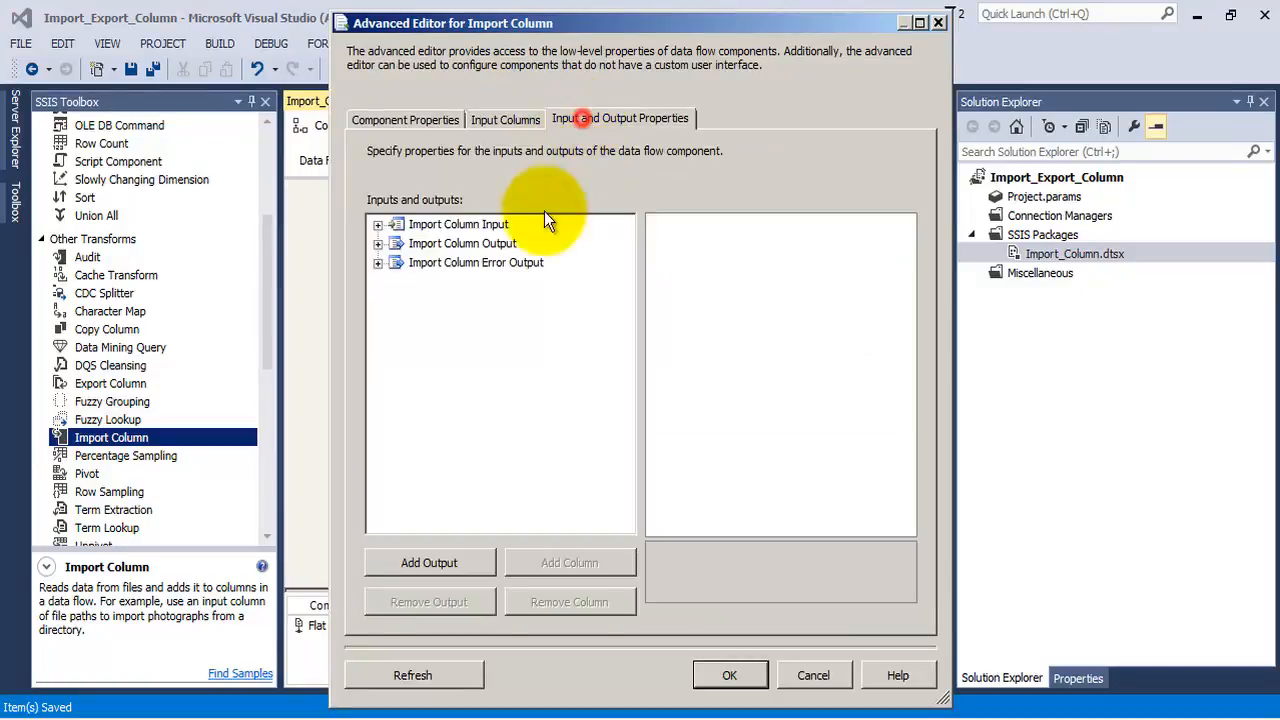
{"action": "left_click", "coordinate": [377, 224]}
{"action": "left_click", "coordinate": [397, 243]}
{"action": "left_click", "coordinate": [440, 243]}
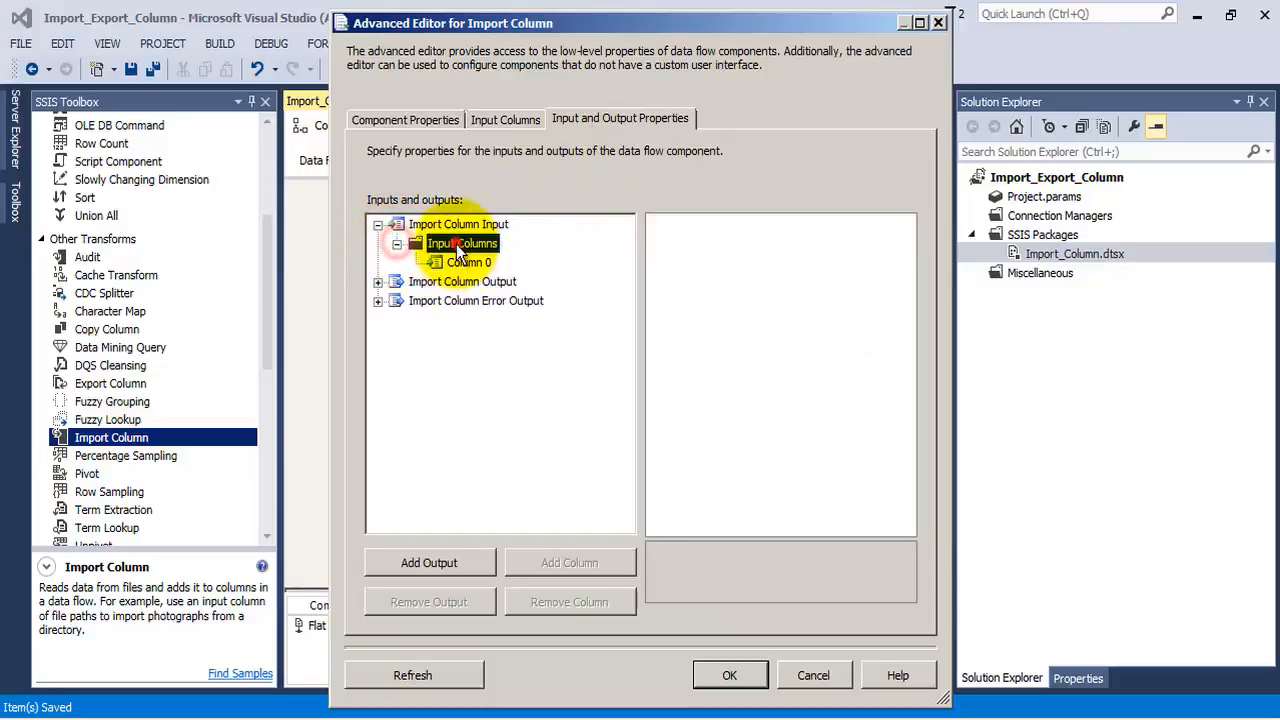
{"action": "left_click", "coordinate": [465, 262]}
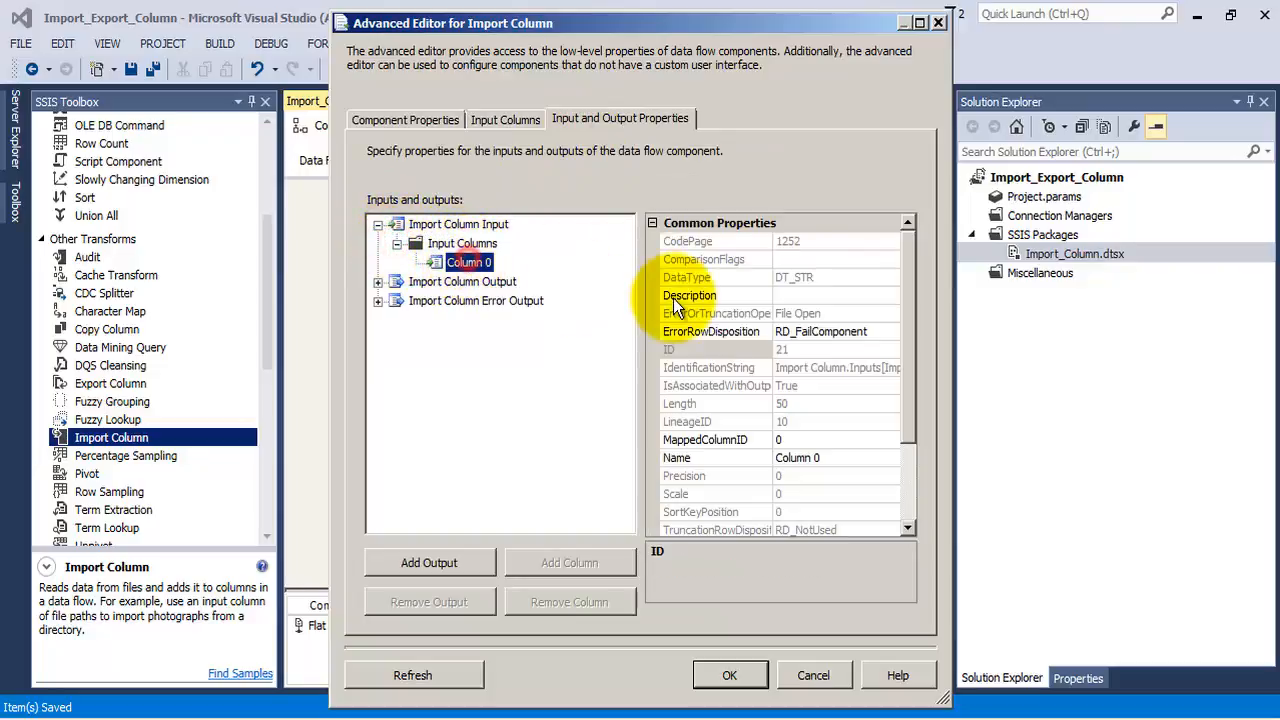
Add an output column named Document to the Import Column Output
{"action": "left_click", "coordinate": [377, 282]}
{"action": "left_click", "coordinate": [452, 284]}
{"action": "left_click", "coordinate": [456, 301]}
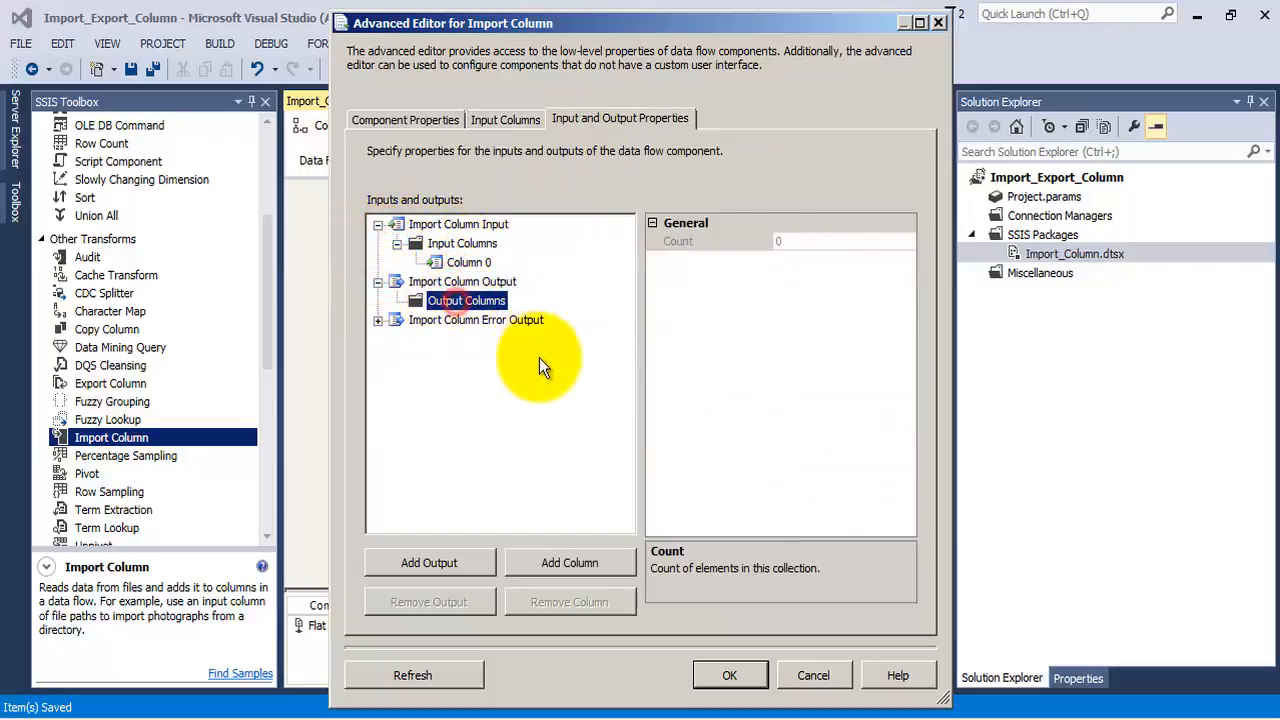
{"action": "left_click", "coordinate": [570, 562]}
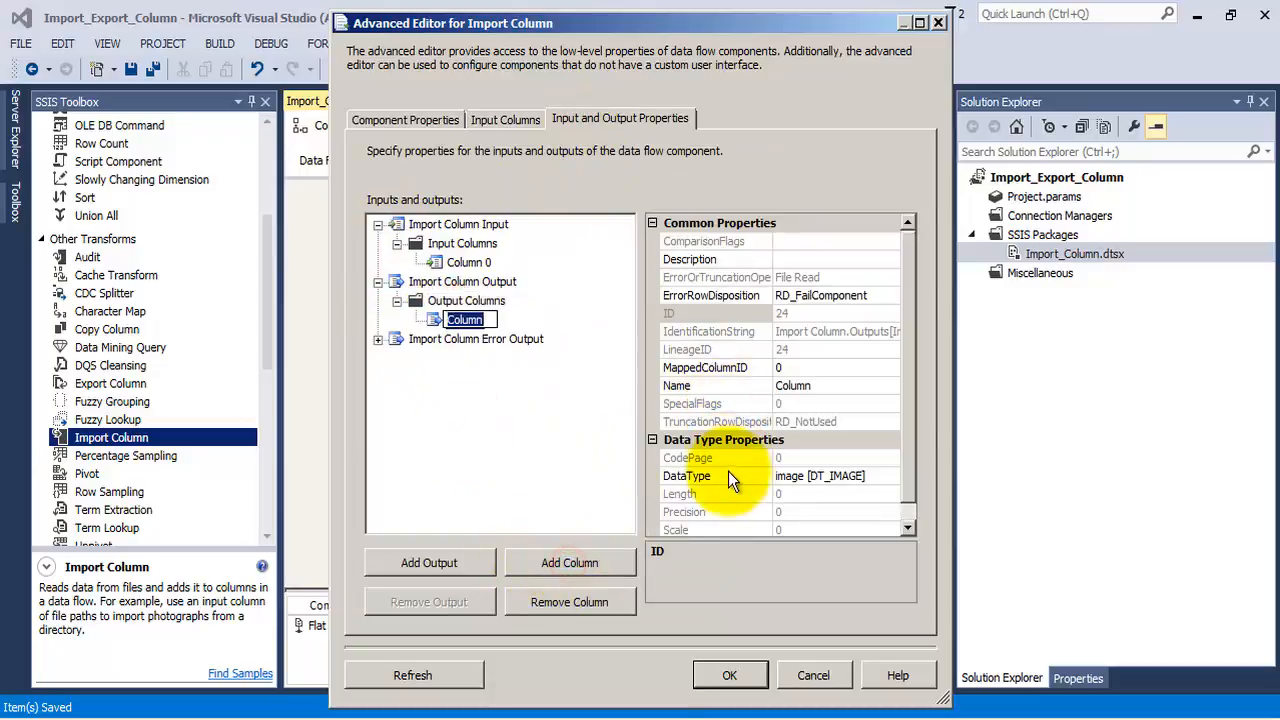
{"action": "type", "text": "Documkent"}
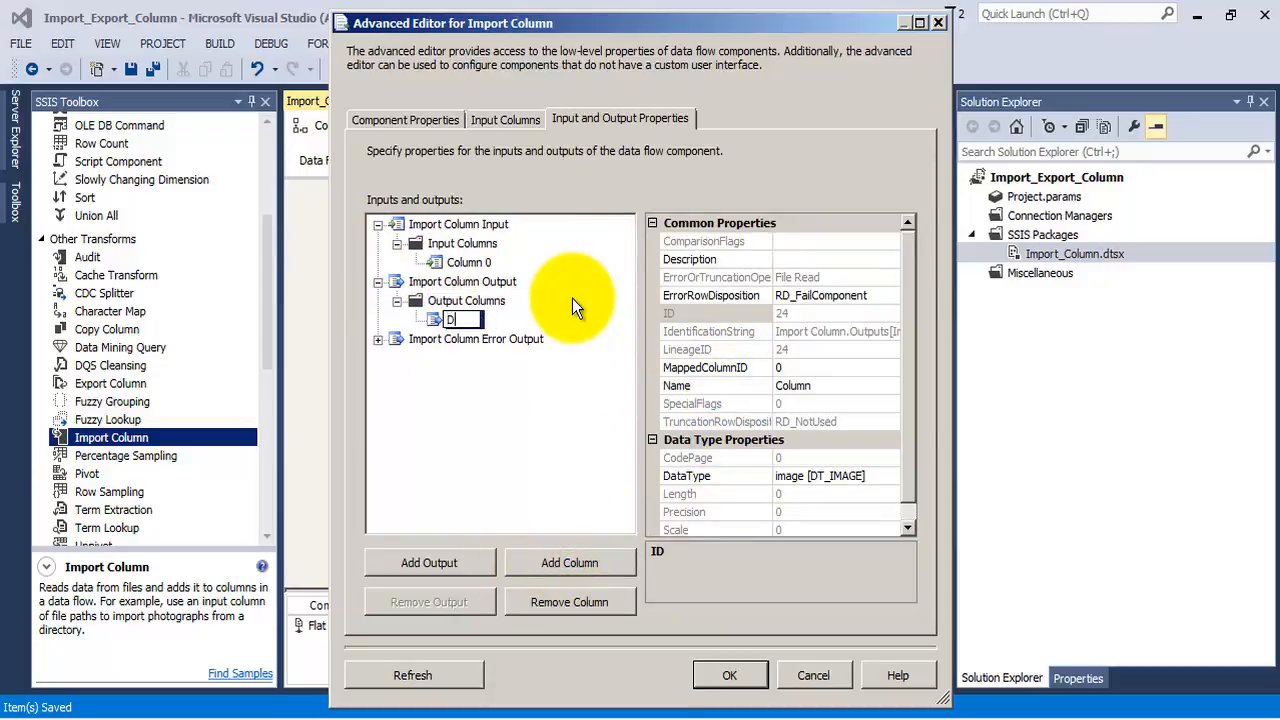
{"action": "key", "text": "BackSpace"}
{"action": "key", "text": "BackSpace"}
{"action": "key", "text": "BackSpace"}
{"action": "key", "text": "BackSpace"}
{"action": "type", "text": "ent"}
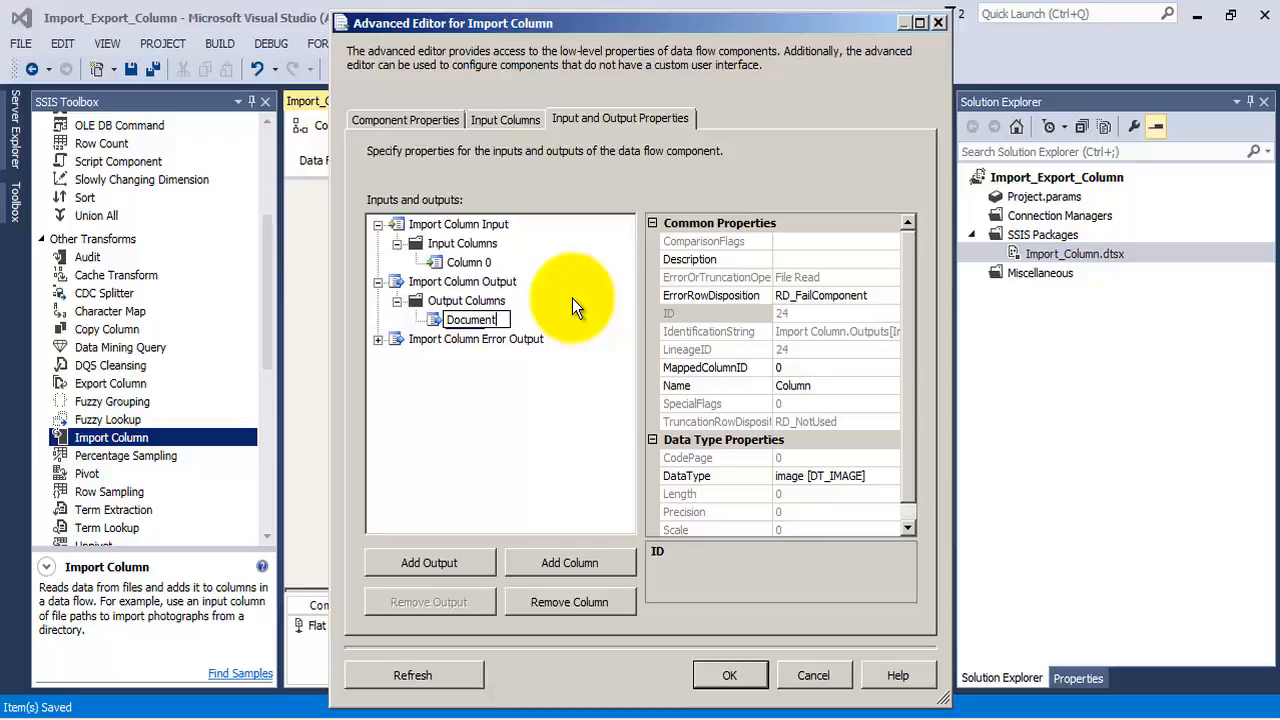
{"action": "key", "text": "Return"}
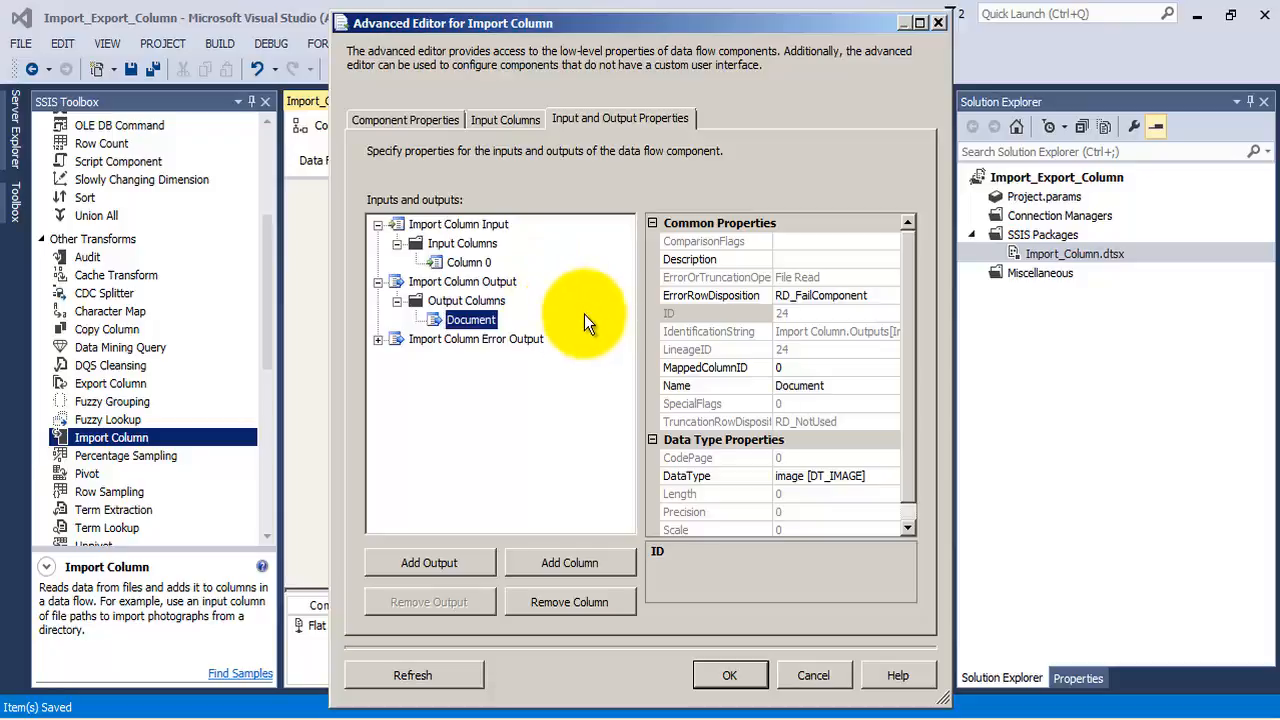
Set the FileDataColumnID of input Column 0 to 24, the LineageID of the Document output column
{"action": "left_click", "coordinate": [730, 349]}
{"action": "left_click_drag", "start_coordinate": [811, 350], "coordinate": [747, 350]}
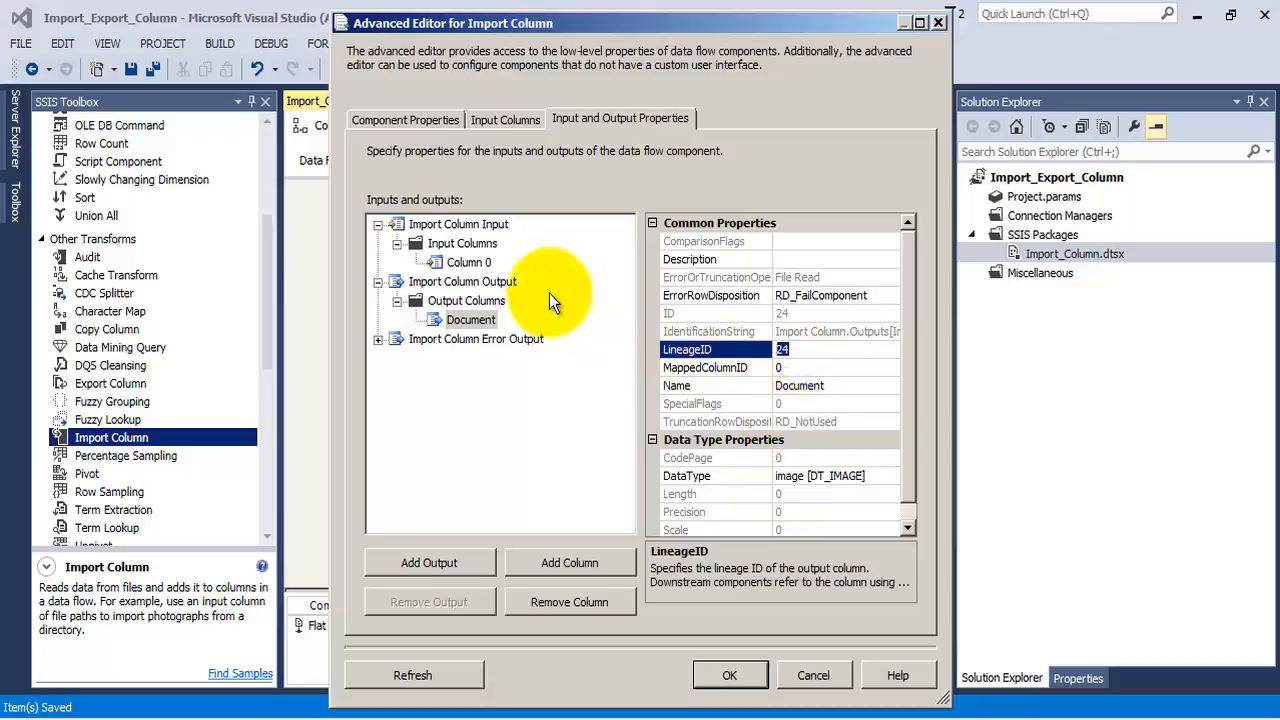
{"action": "left_click", "coordinate": [467, 262]}
{"action": "left_click_drag", "start_coordinate": [912, 398], "coordinate": [908, 418]}
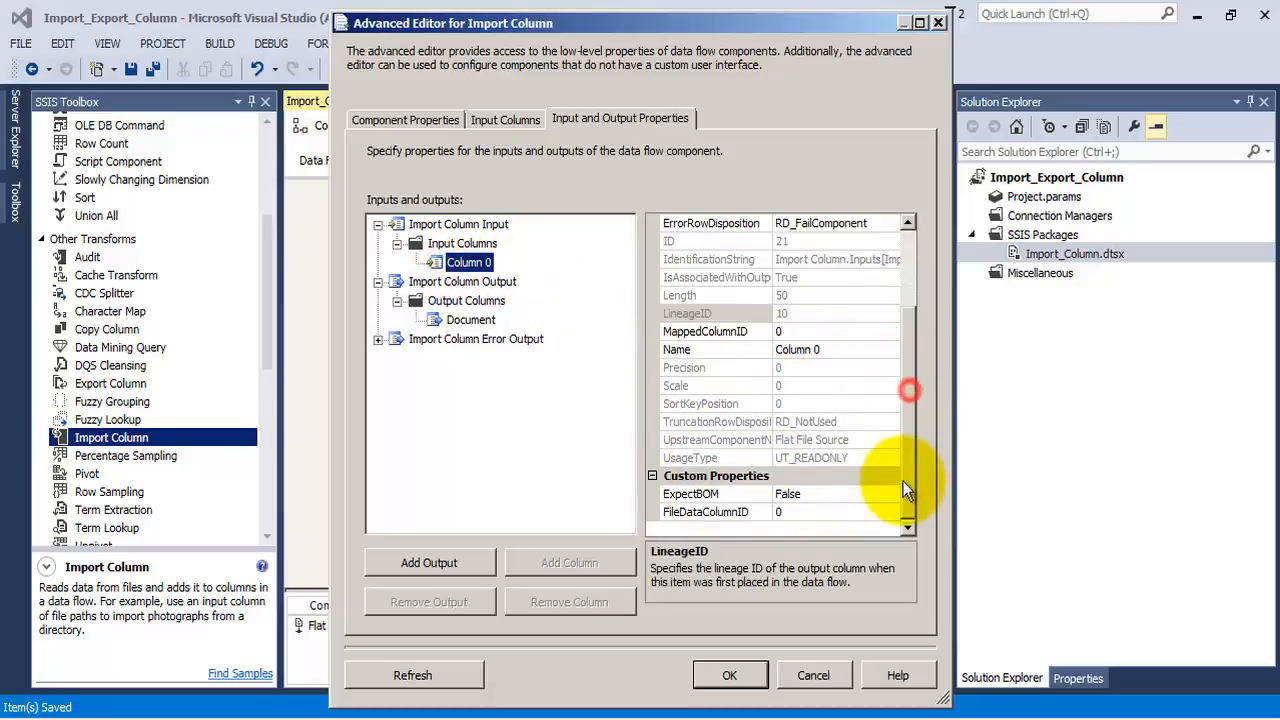
{"action": "left_click", "coordinate": [812, 510]}
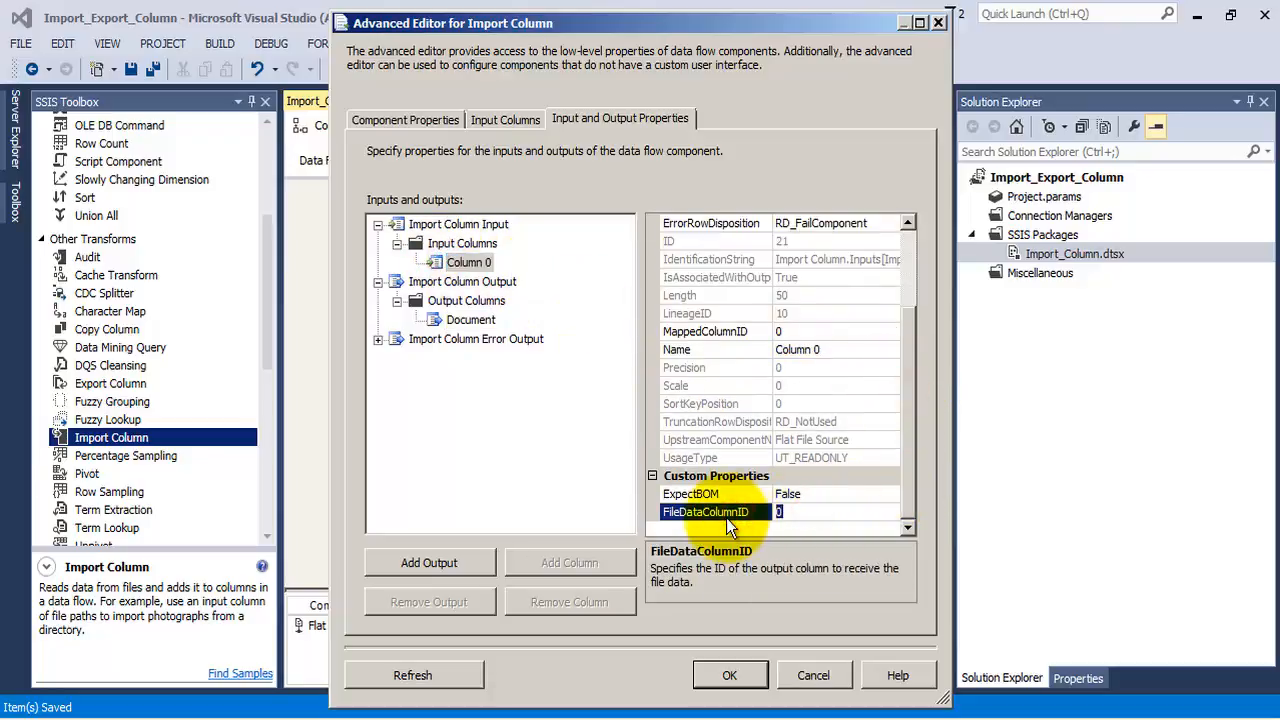
{"action": "type", "text": "24"}
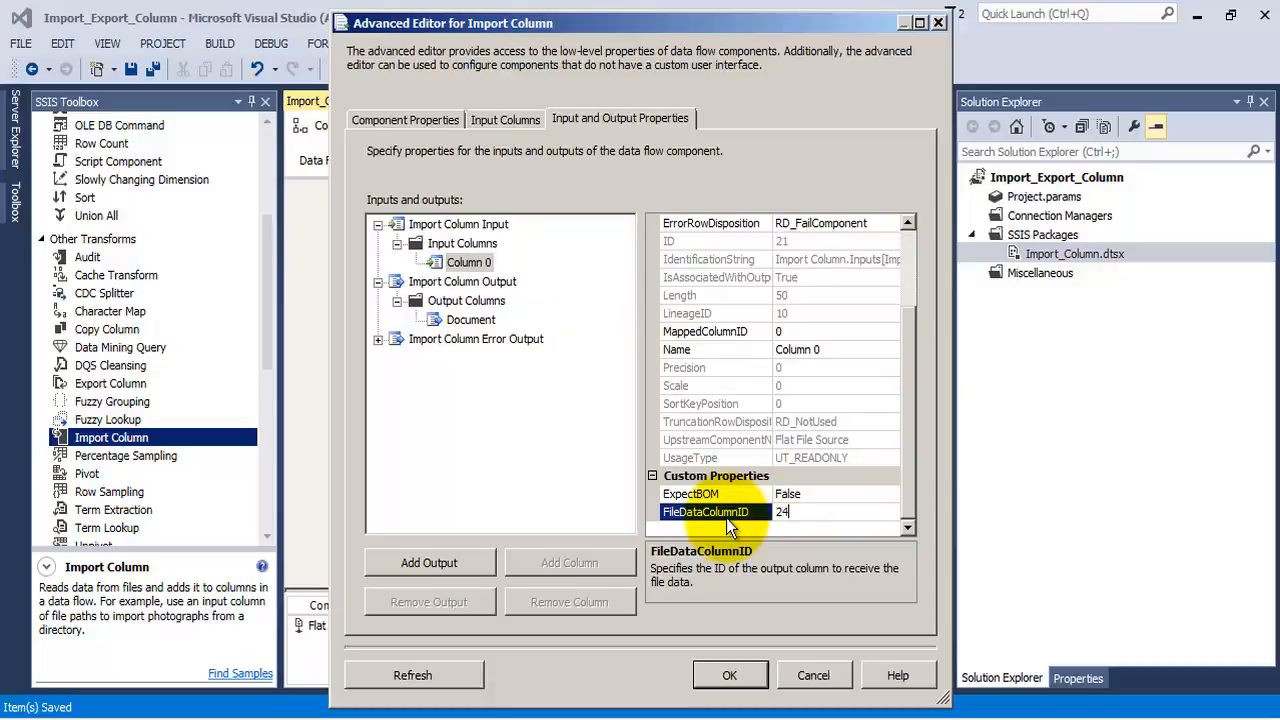
Check the Document output column's ID against Column 0's properties, confirm the Import Column settings and save the package
{"action": "left_click", "coordinate": [471, 263]}
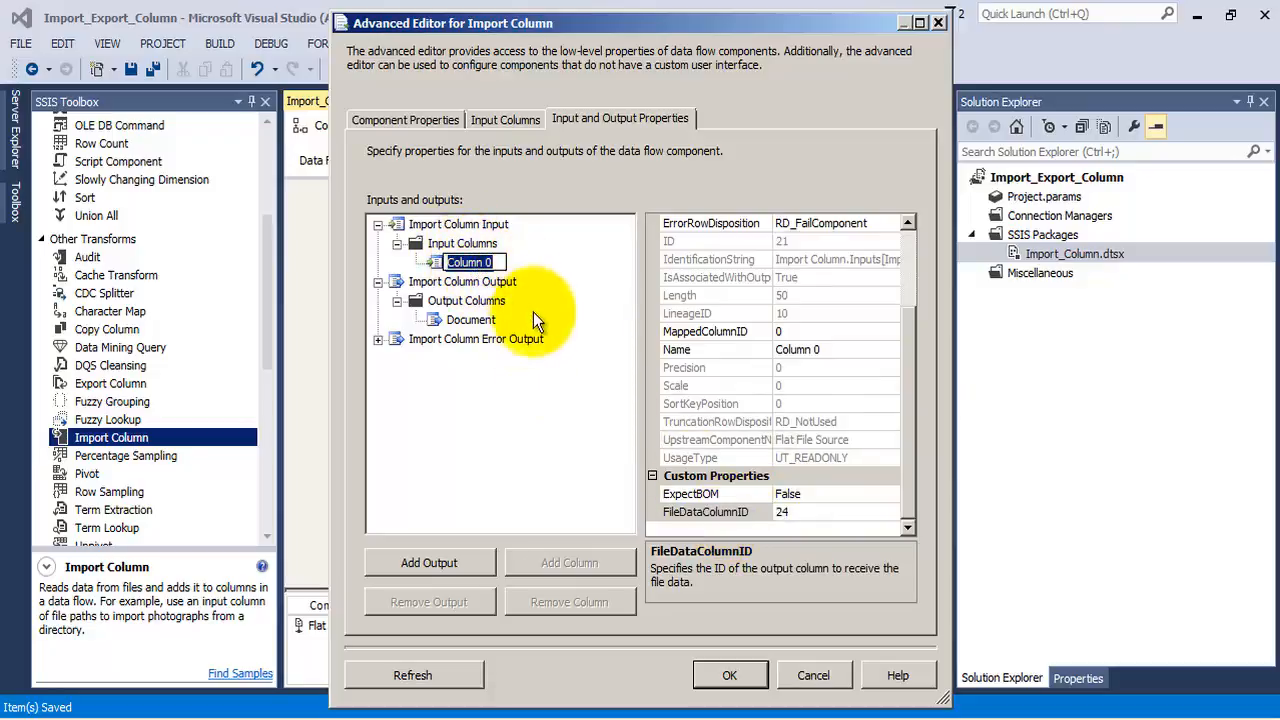
{"action": "left_click", "coordinate": [478, 321]}
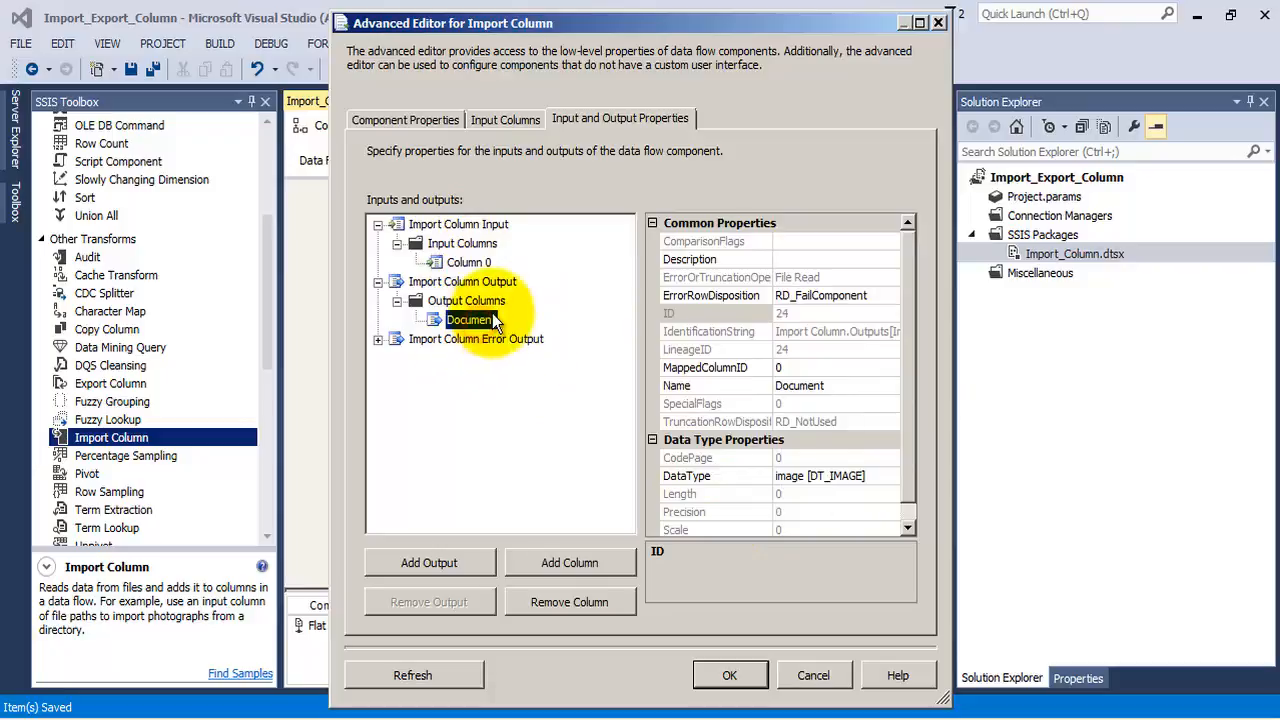
{"action": "left_click", "coordinate": [470, 263]}
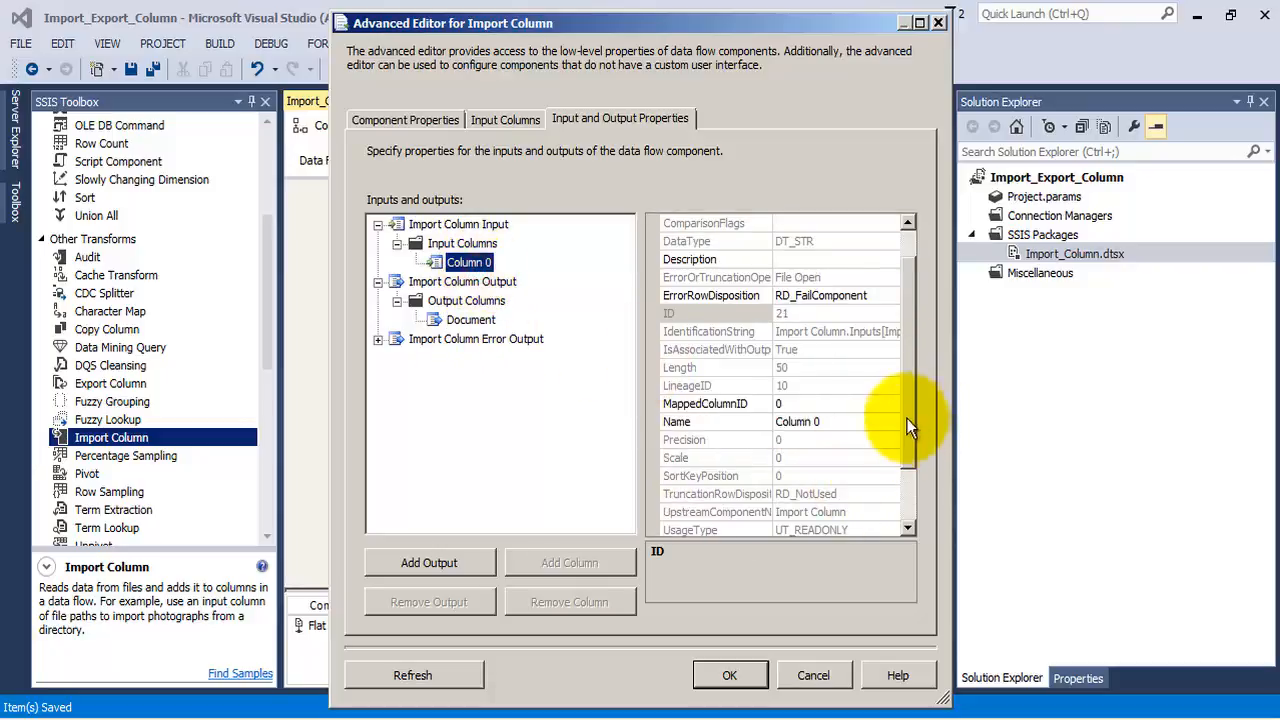
{"action": "left_click", "coordinate": [740, 678]}
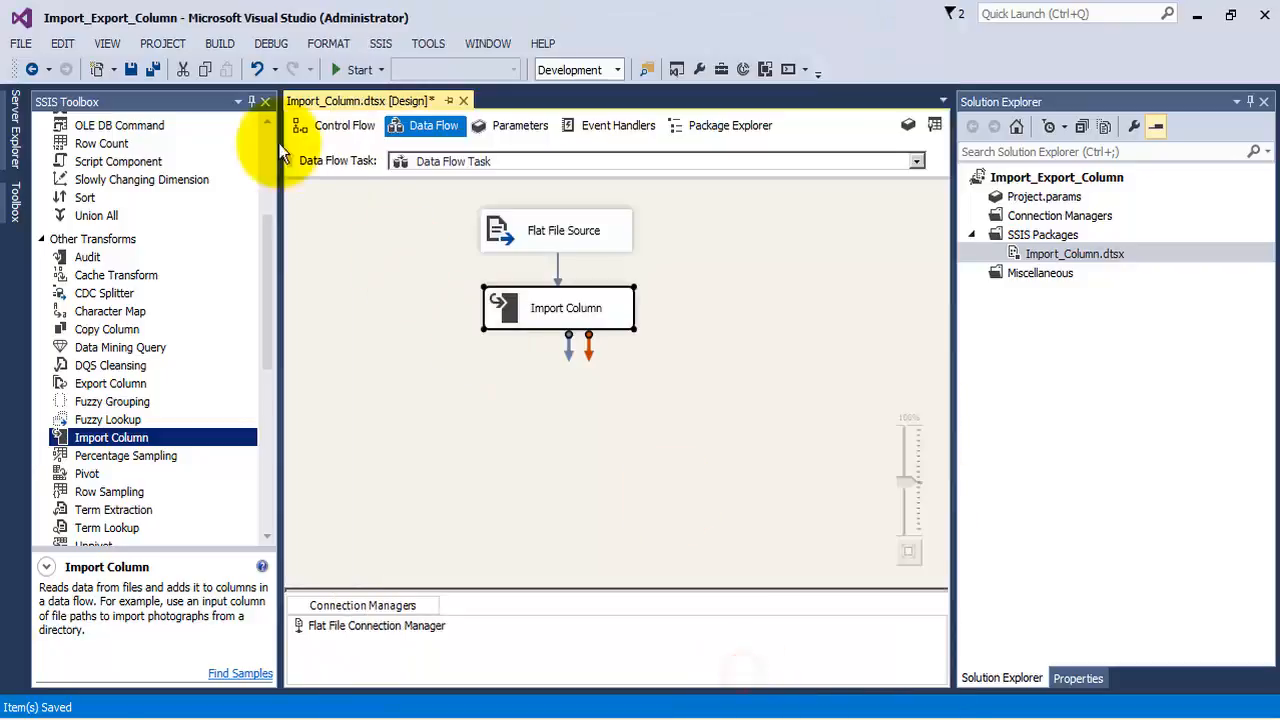
{"action": "left_click", "coordinate": [154, 69]}
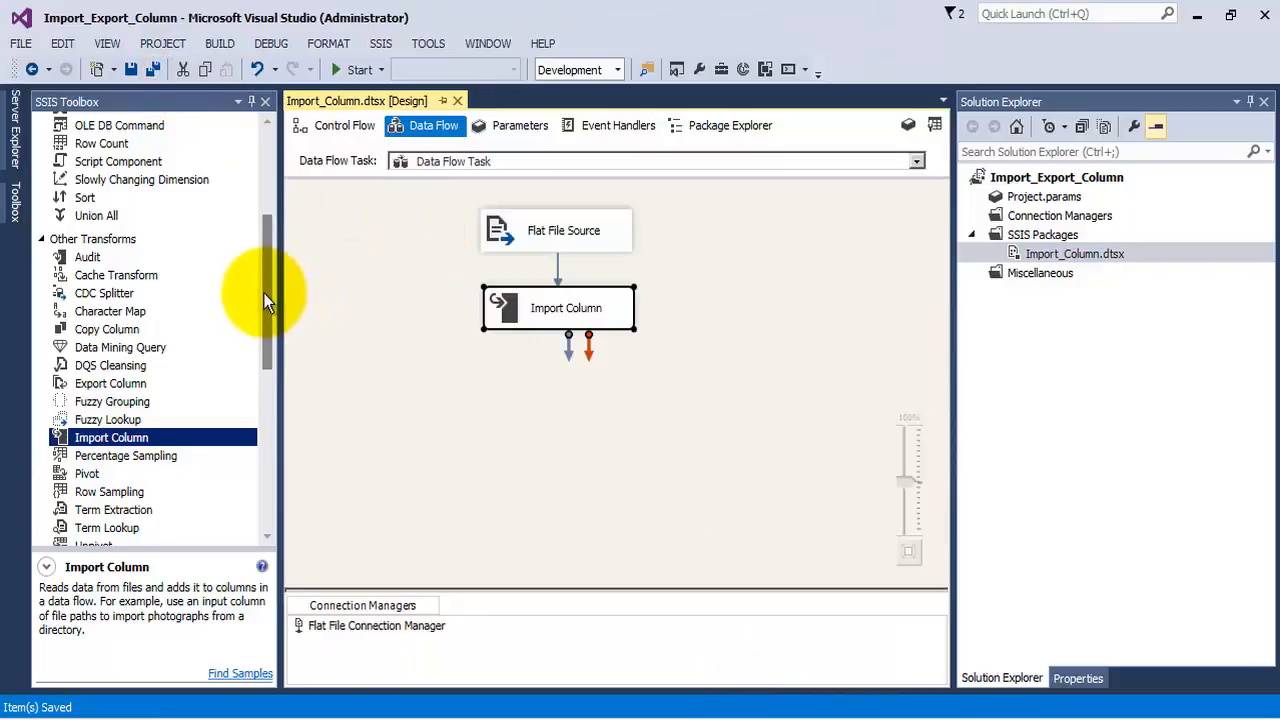
Add an OLE DB Destination below the Import Column transformation and connect the transformation's data output to it
{"action": "left_click_drag", "start_coordinate": [264, 293], "coordinate": [263, 462]}
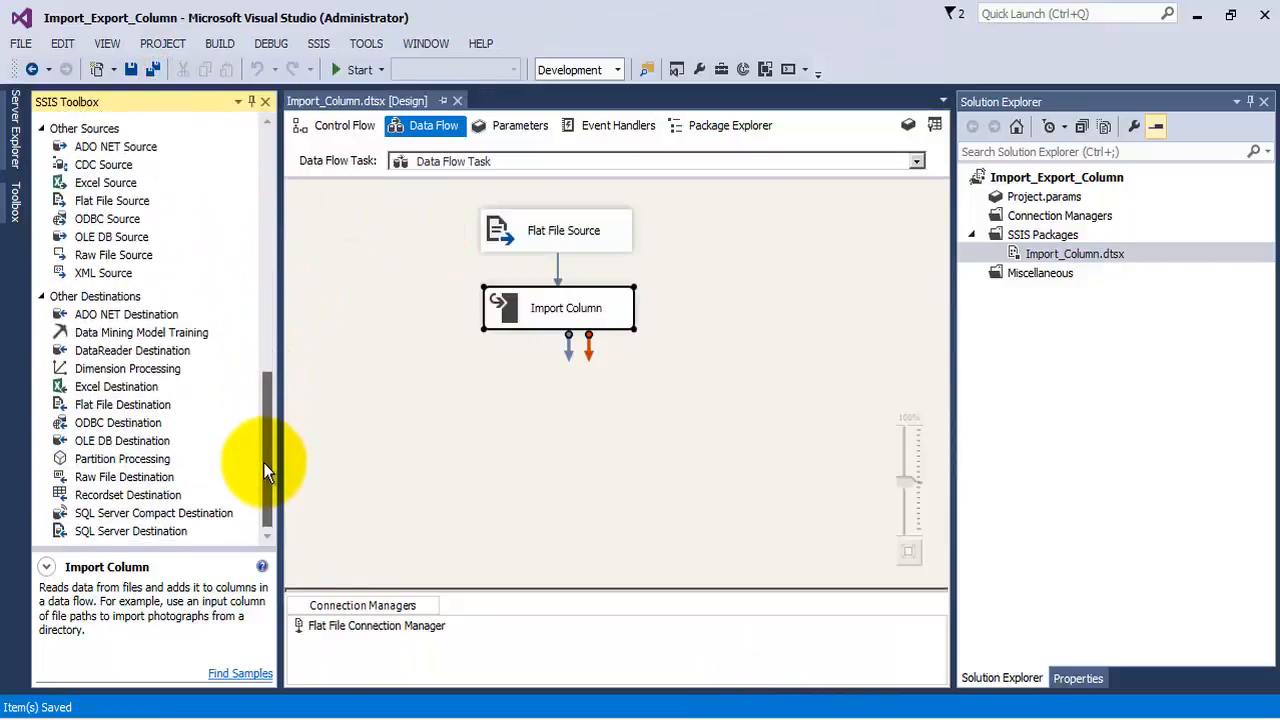
{"action": "left_click_drag", "start_coordinate": [100, 448], "coordinate": [491, 354]}
{"action": "left_click", "coordinate": [563, 320]}
{"action": "left_click_drag", "start_coordinate": [569, 349], "coordinate": [557, 416]}
{"action": "left_click", "coordinate": [580, 437]}
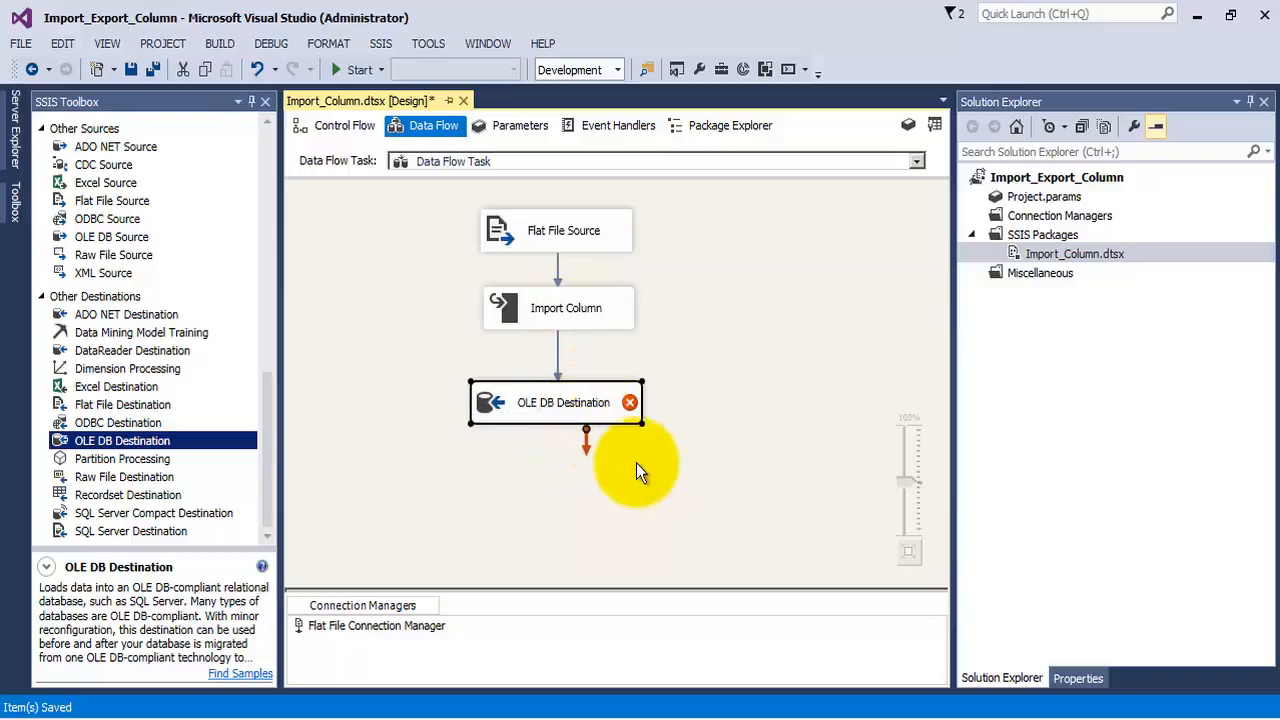
Set the OLE DB Destination to use the SSISPracticals1 connection and the [dbo].[LoadBlob] table
{"action": "double_click", "coordinate": [586, 406]}
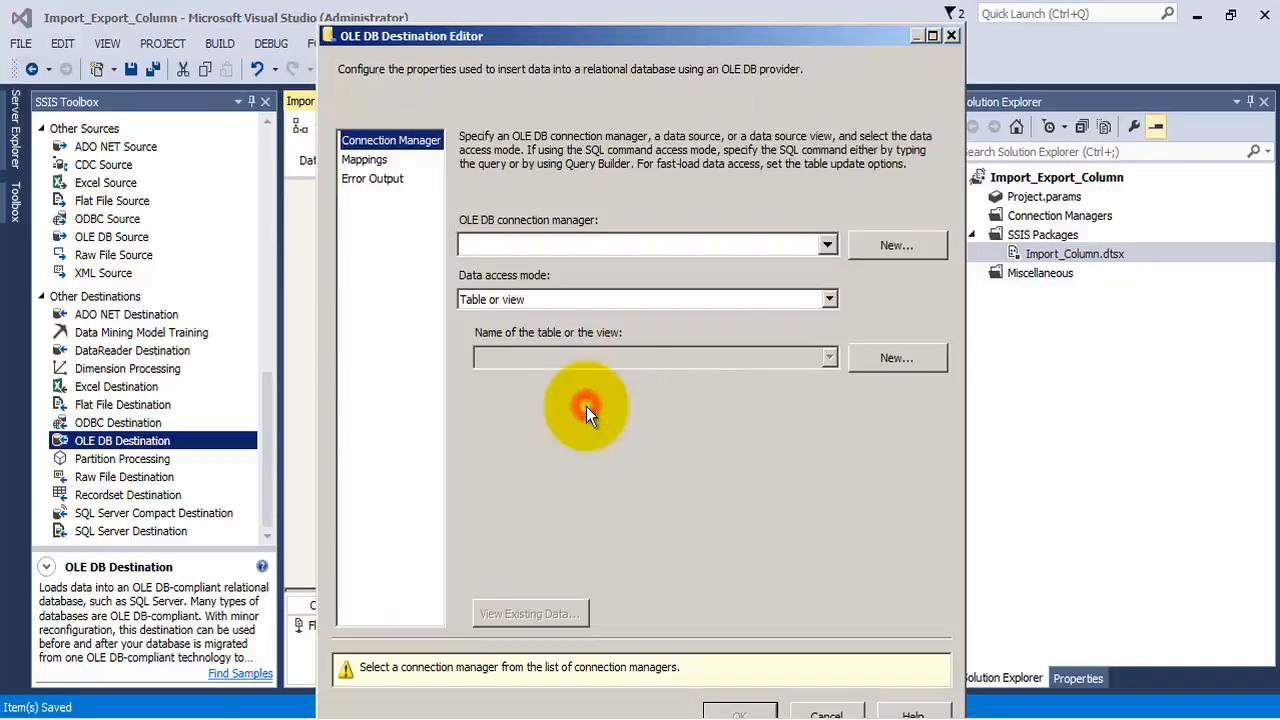
{"action": "left_click", "coordinate": [869, 248]}
{"action": "left_click", "coordinate": [545, 280]}
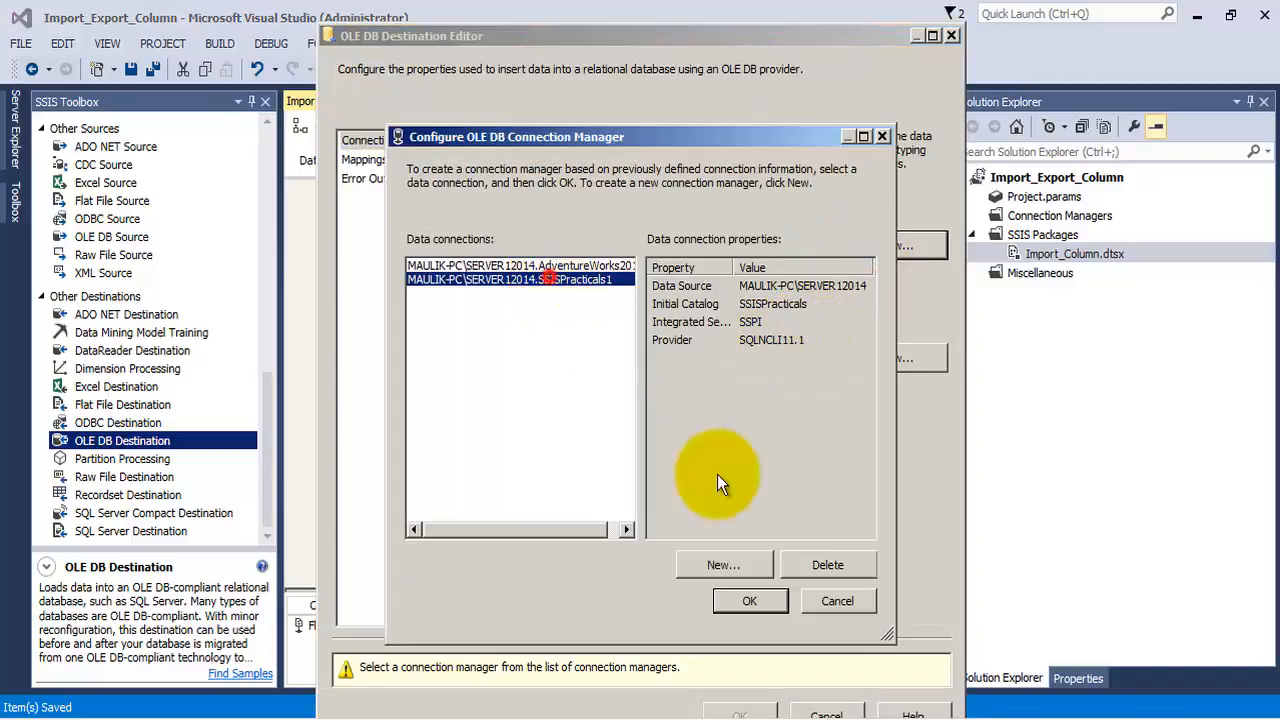
{"action": "left_click", "coordinate": [740, 598]}
{"action": "left_click", "coordinate": [621, 358]}
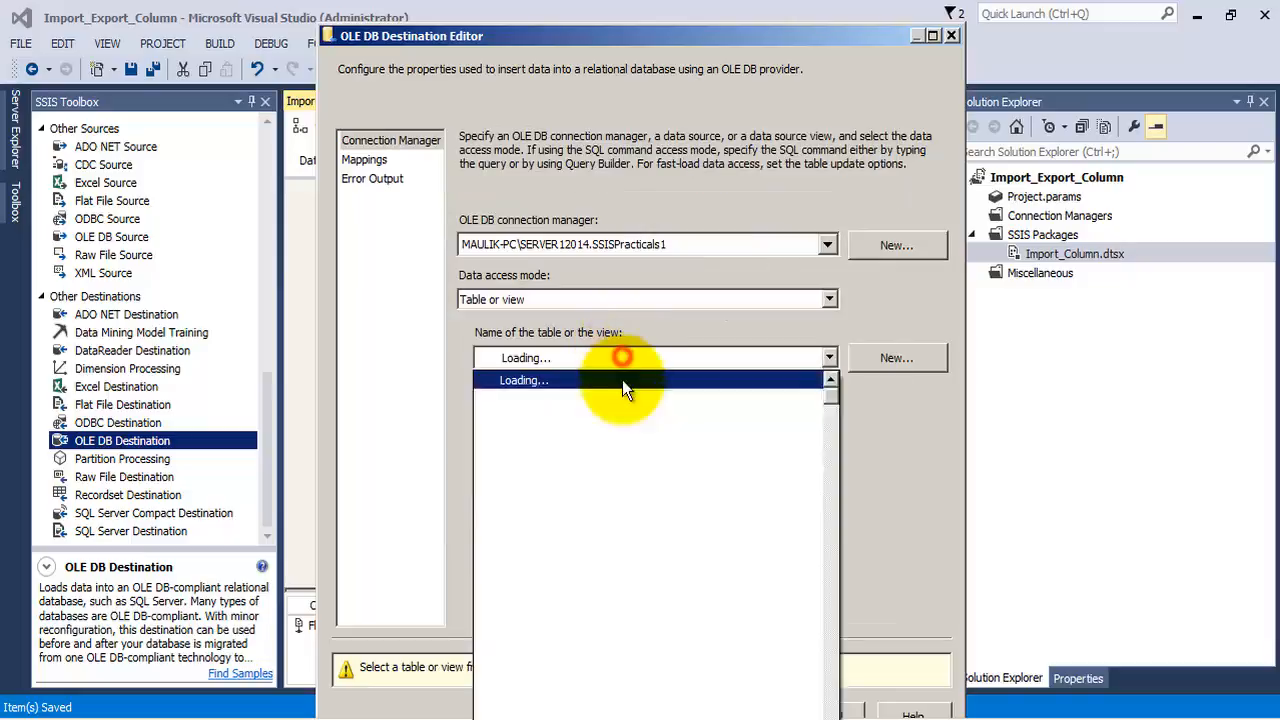
{"action": "left_click", "coordinate": [560, 561]}
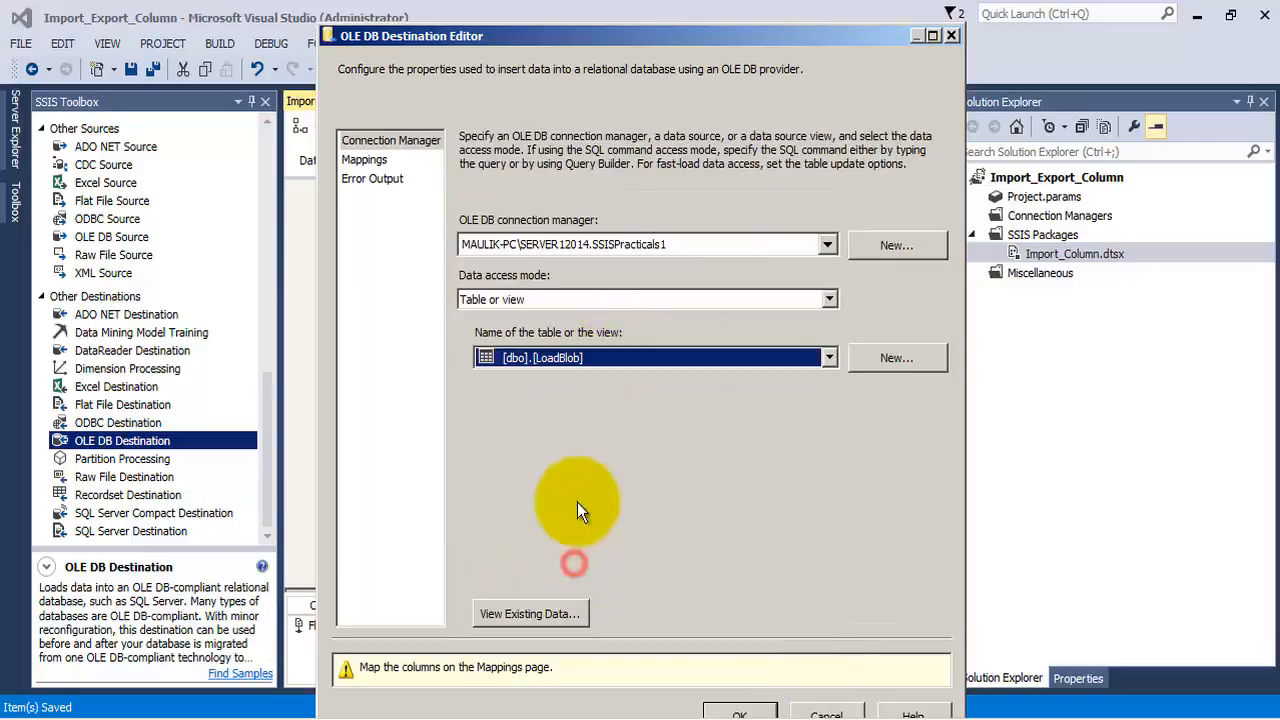
Map input Column 0 to the FilePath destination column, confirm the OLE DB Destination settings and save the package
{"action": "left_click", "coordinate": [364, 161]}
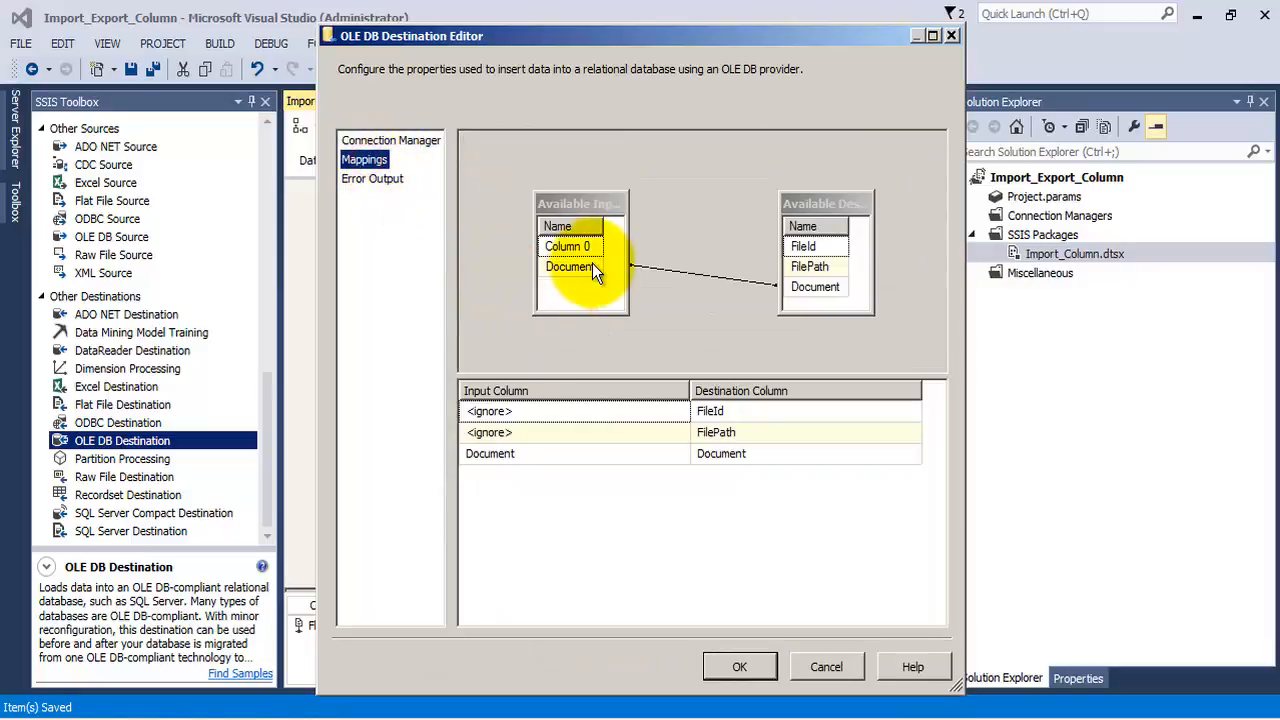
{"action": "left_click", "coordinate": [671, 436]}
{"action": "left_click", "coordinate": [662, 441]}
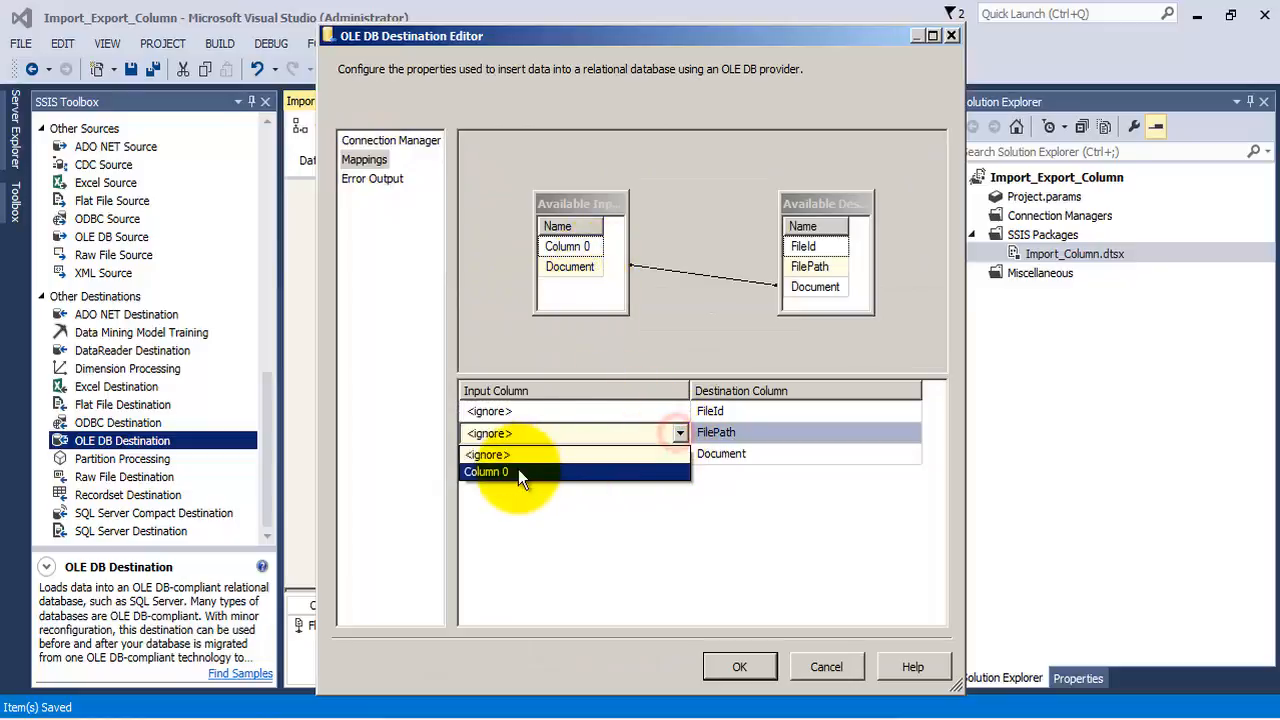
{"action": "left_click", "coordinate": [520, 469]}
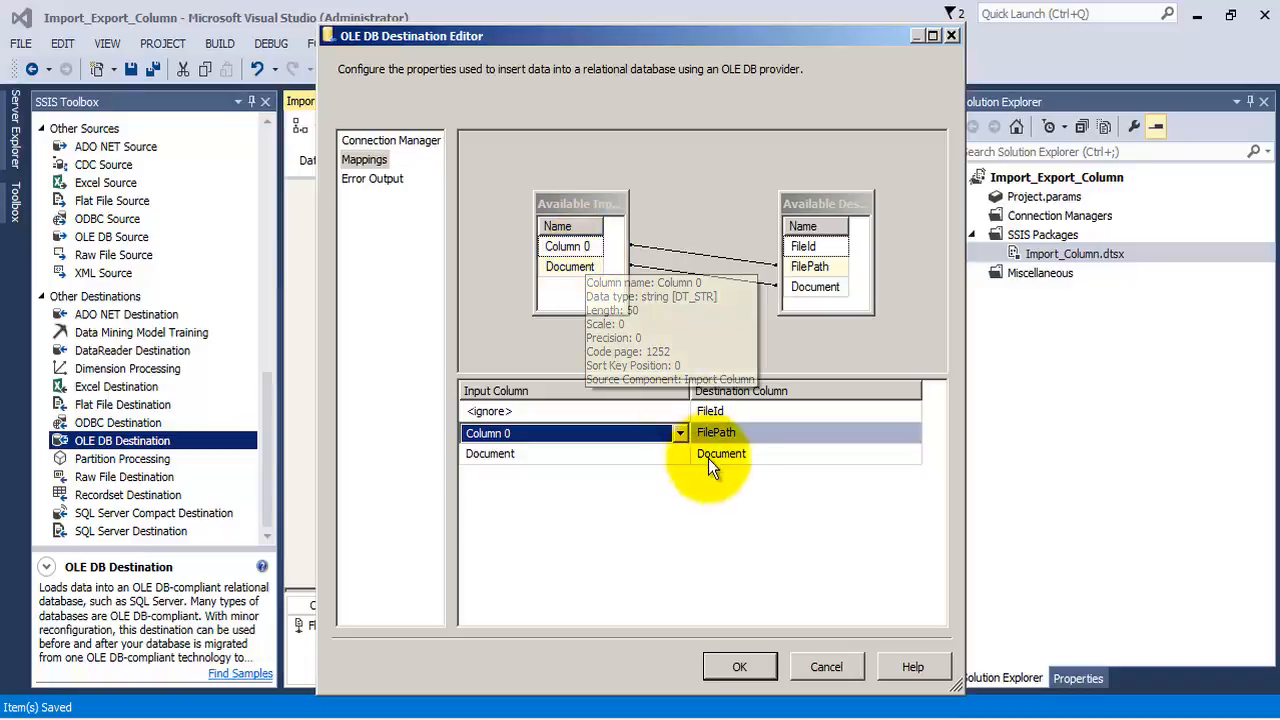
{"action": "left_click", "coordinate": [727, 434]}
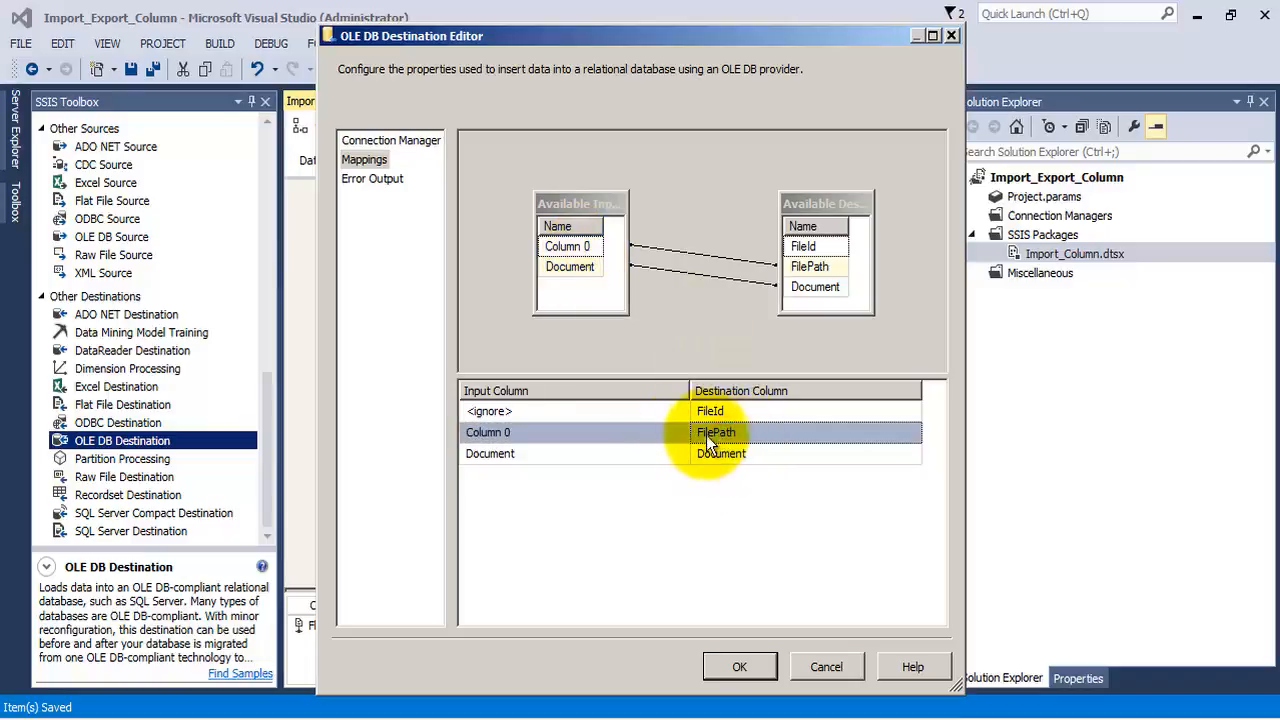
{"action": "left_click", "coordinate": [606, 455]}
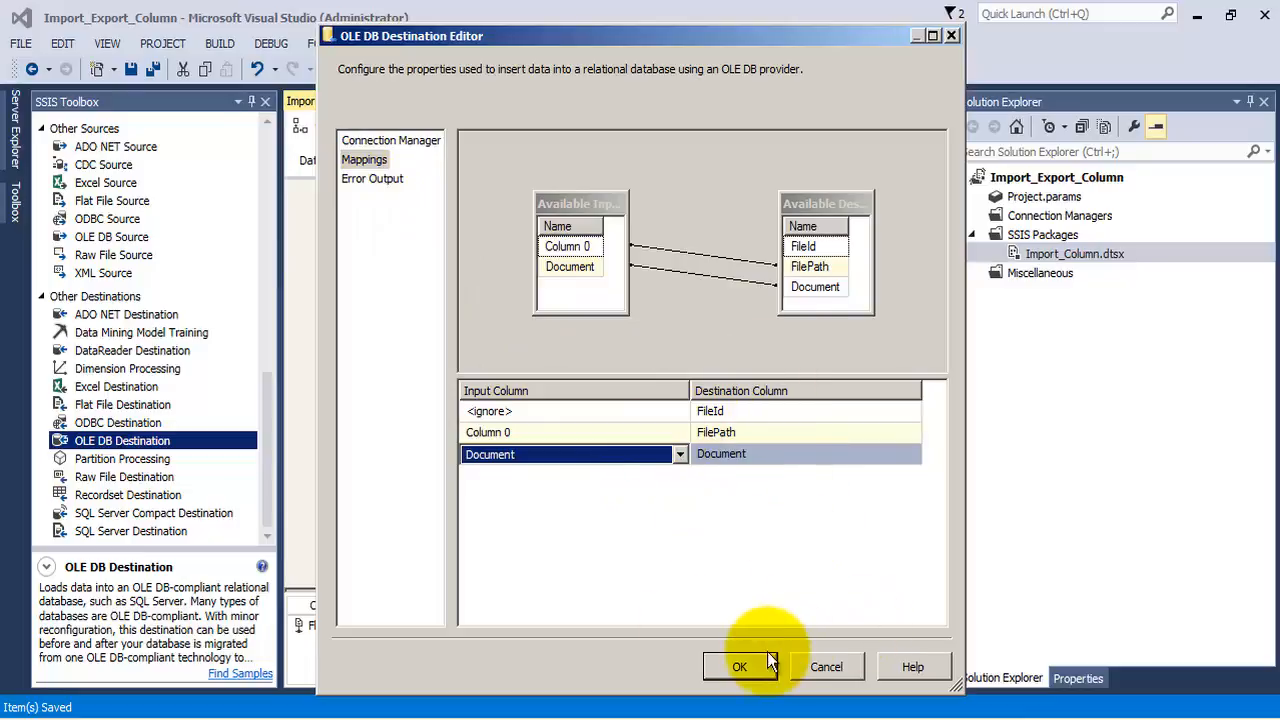
{"action": "left_click", "coordinate": [736, 666]}
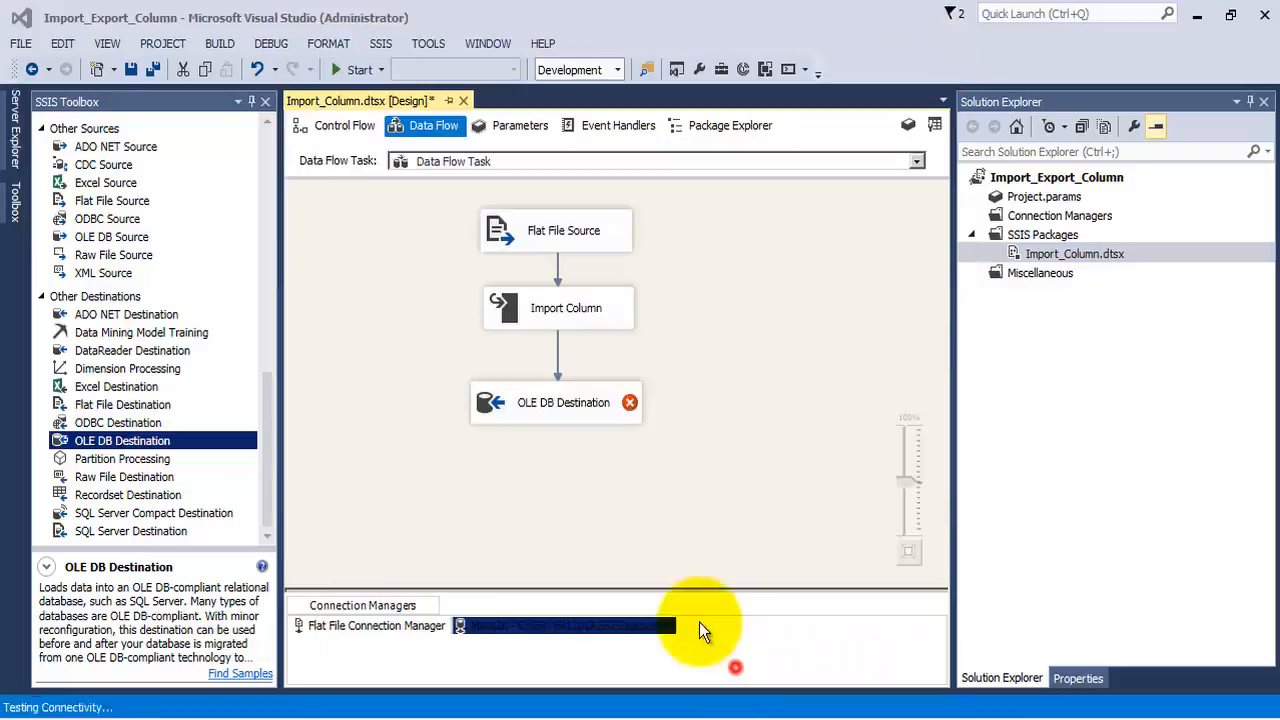
{"action": "left_click", "coordinate": [151, 68]}
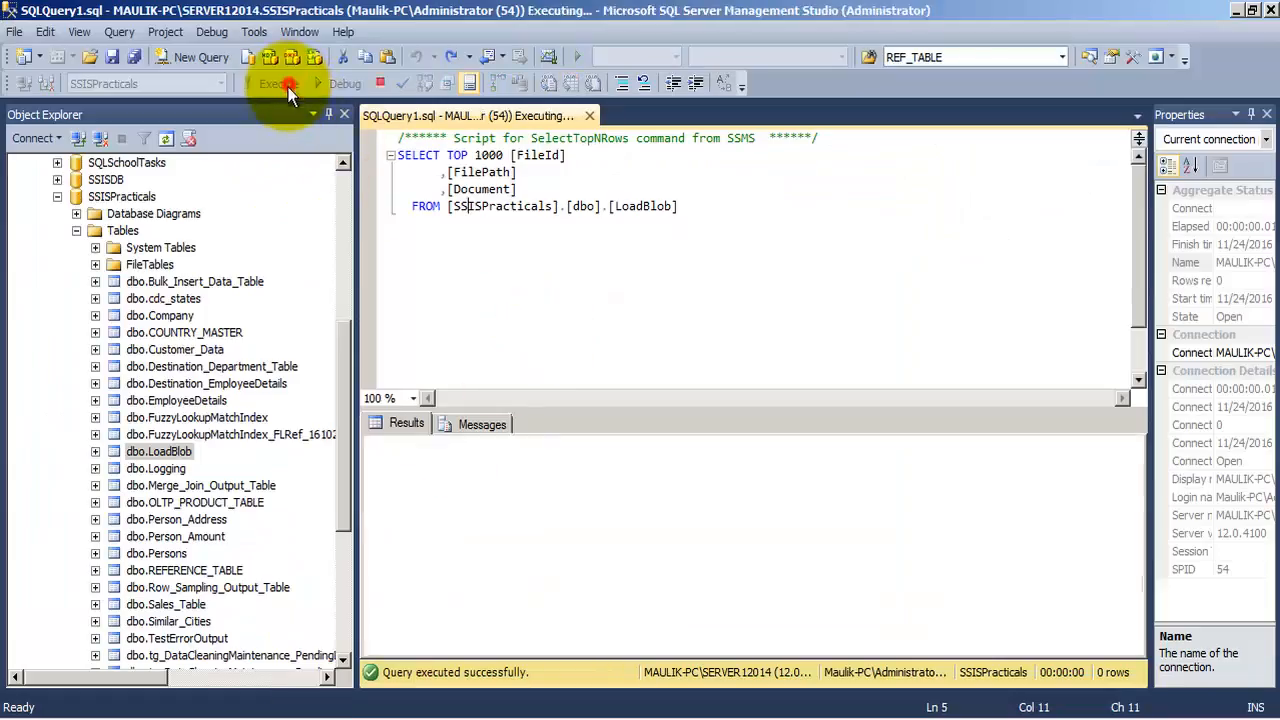
Review the LoadBlob query in SQL Server Management Studio, and run the package in Visual Studio to examine its progress log
{"action": "left_click_drag", "start_coordinate": [693, 208], "coordinate": [392, 155]}
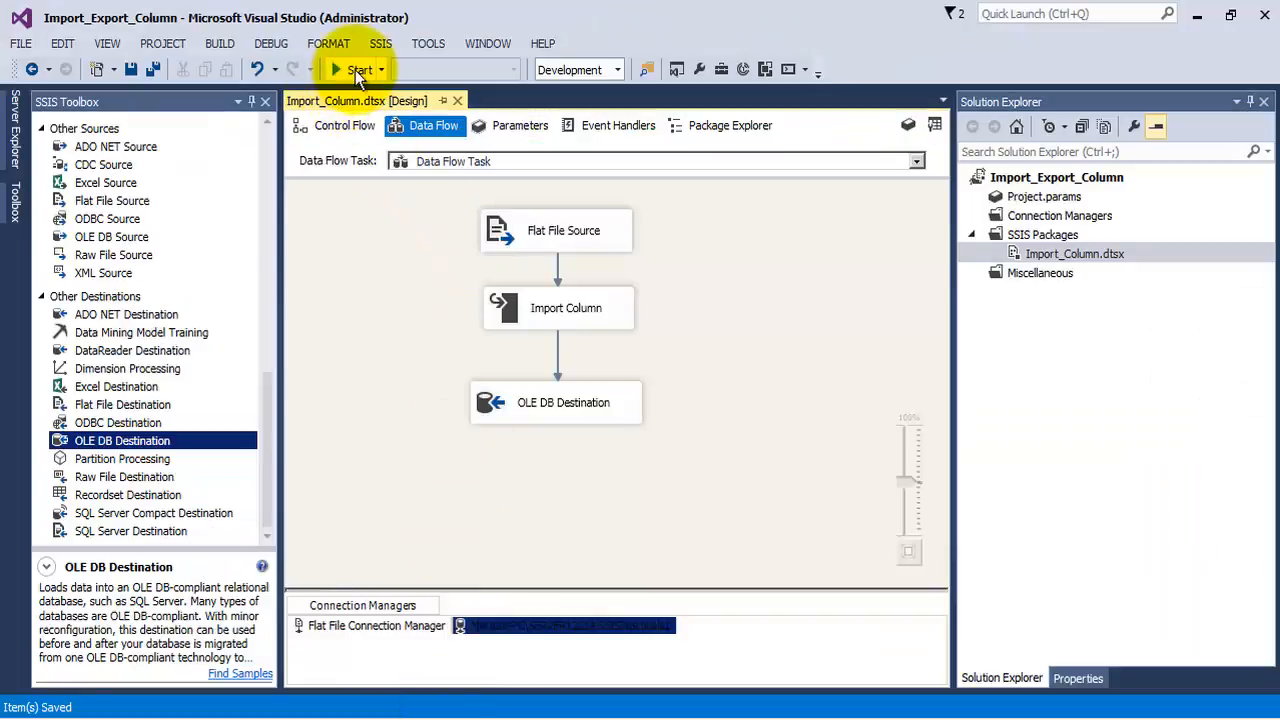
{"action": "left_click", "coordinate": [359, 69]}
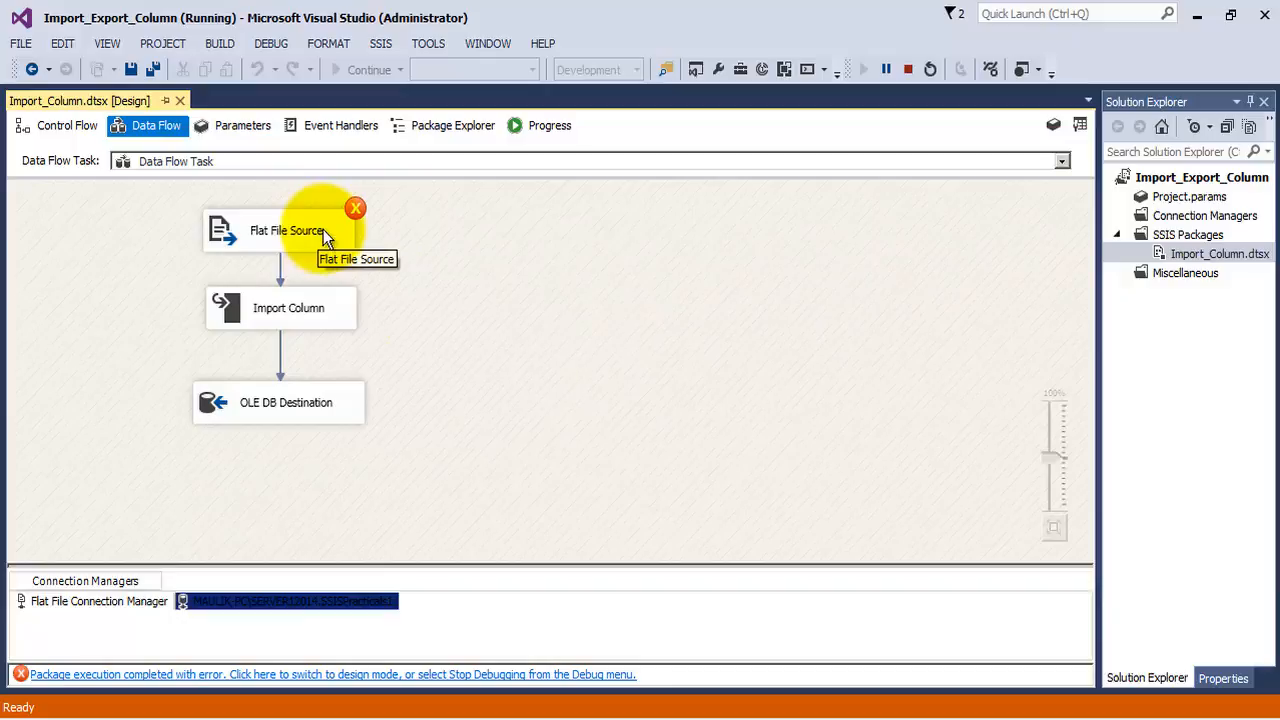
{"action": "left_click", "coordinate": [535, 126]}
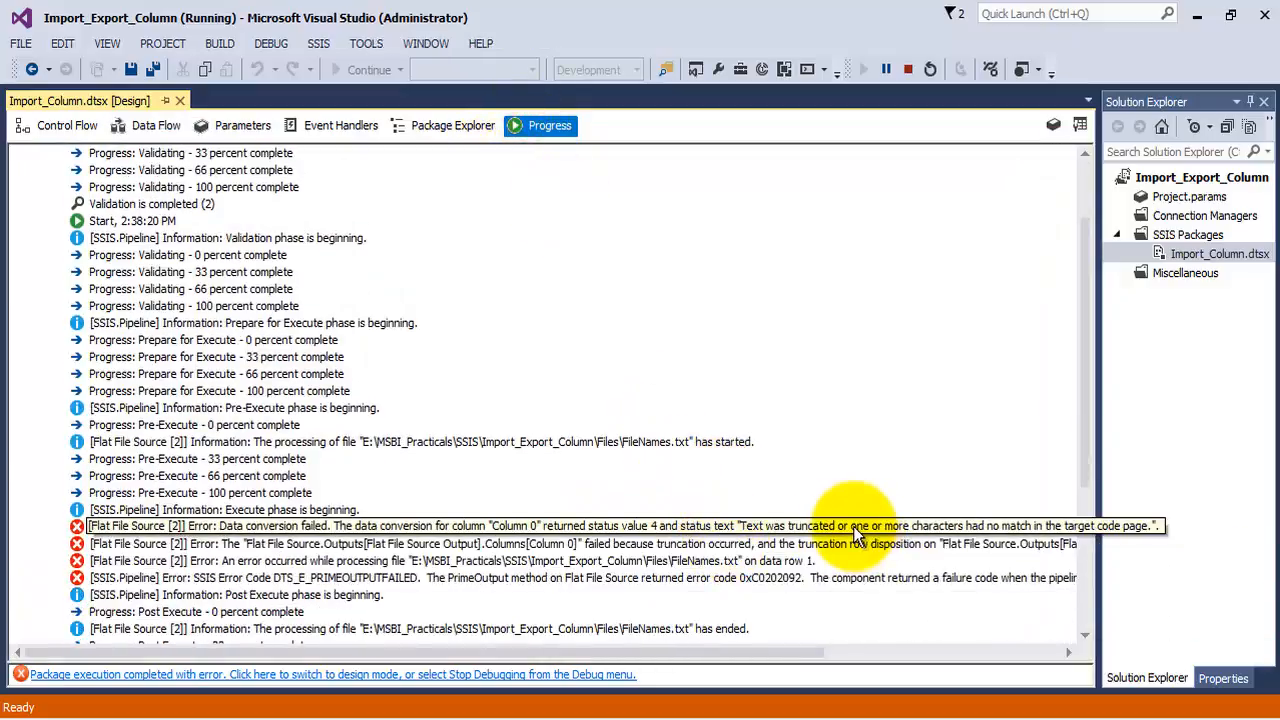
{"action": "left_click", "coordinate": [908, 69]}
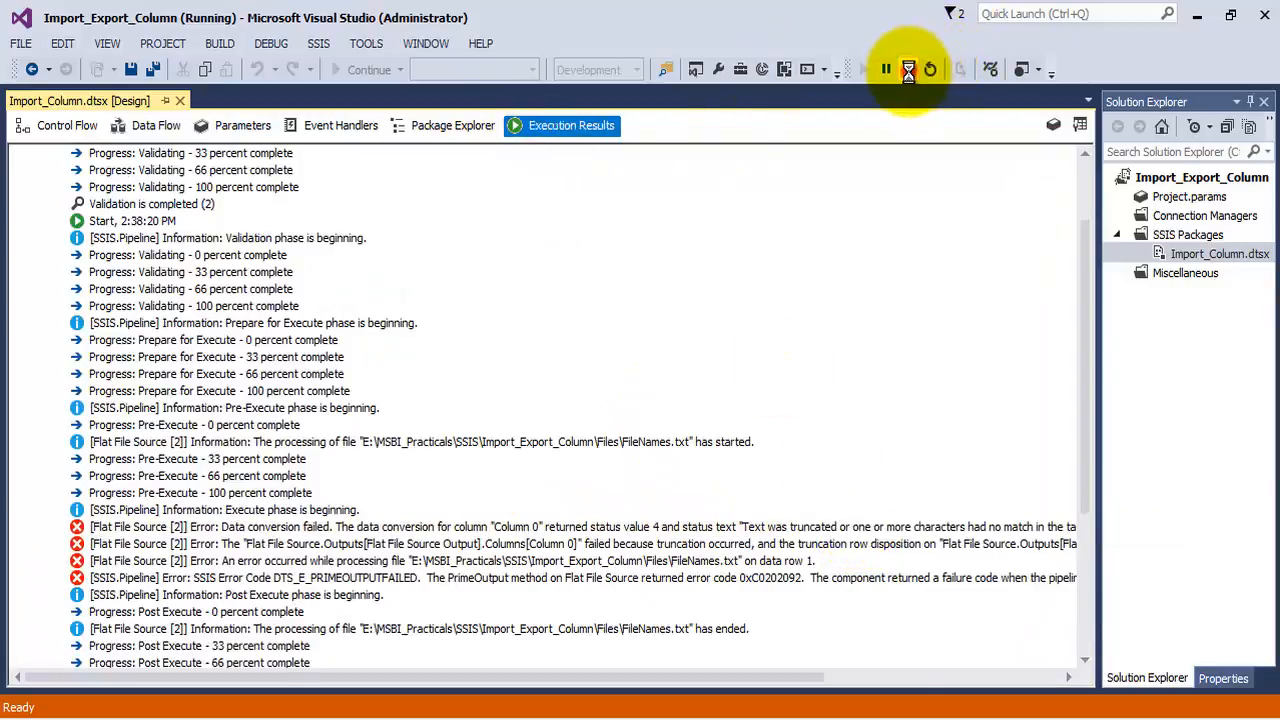
Set the OutputColumnWidth of Column 0 to 200 in the Flat File Connection Manager
{"action": "left_click", "coordinate": [318, 124]}
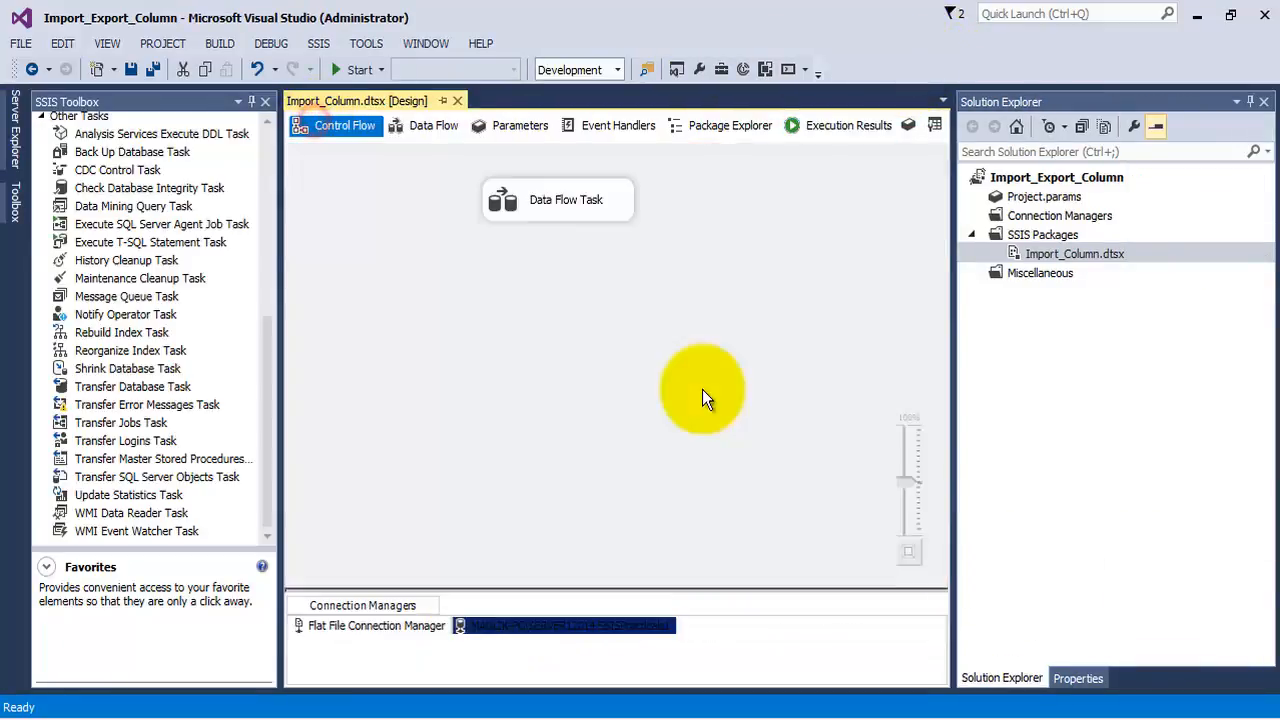
{"action": "double_click", "coordinate": [507, 200]}
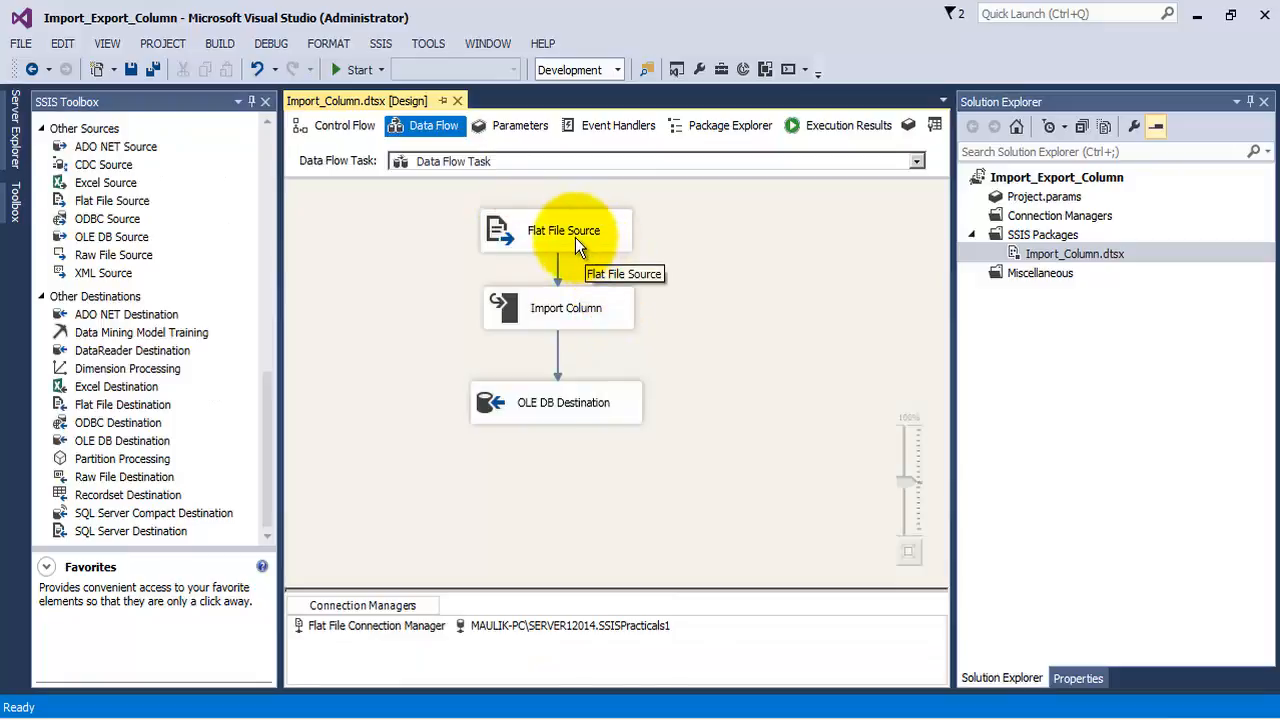
{"action": "left_click", "coordinate": [575, 237]}
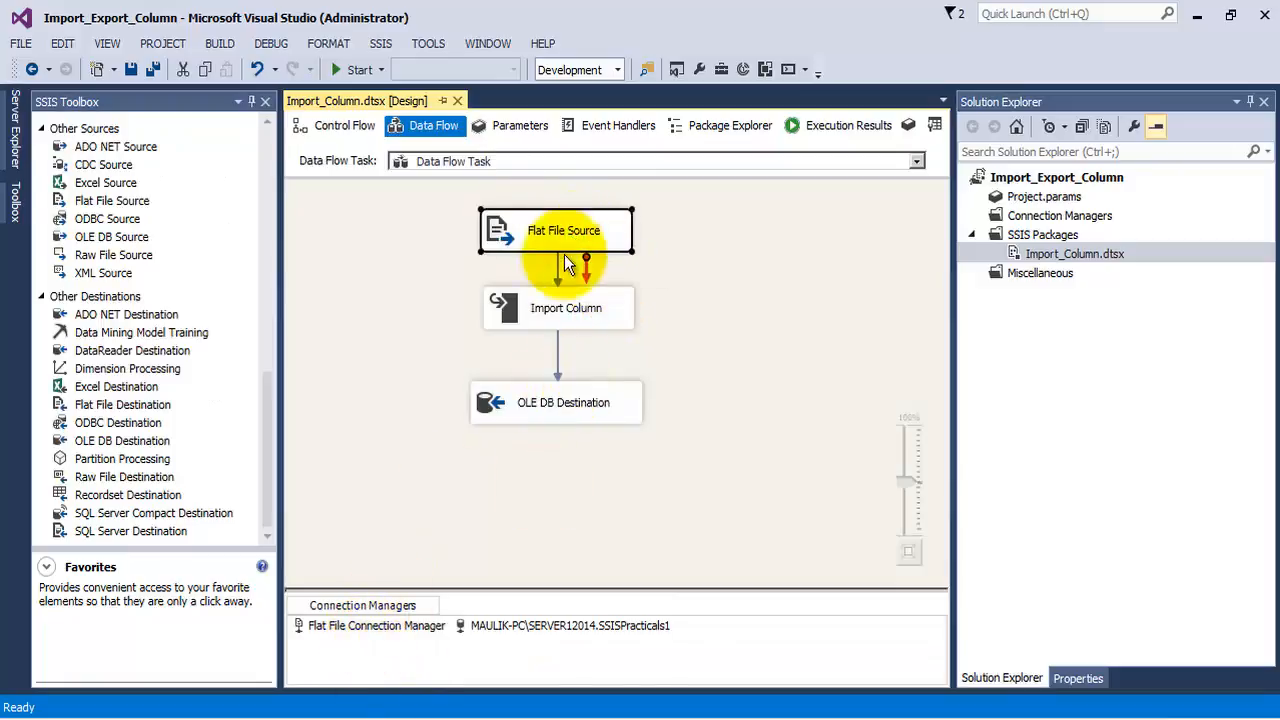
{"action": "double_click", "coordinate": [396, 626]}
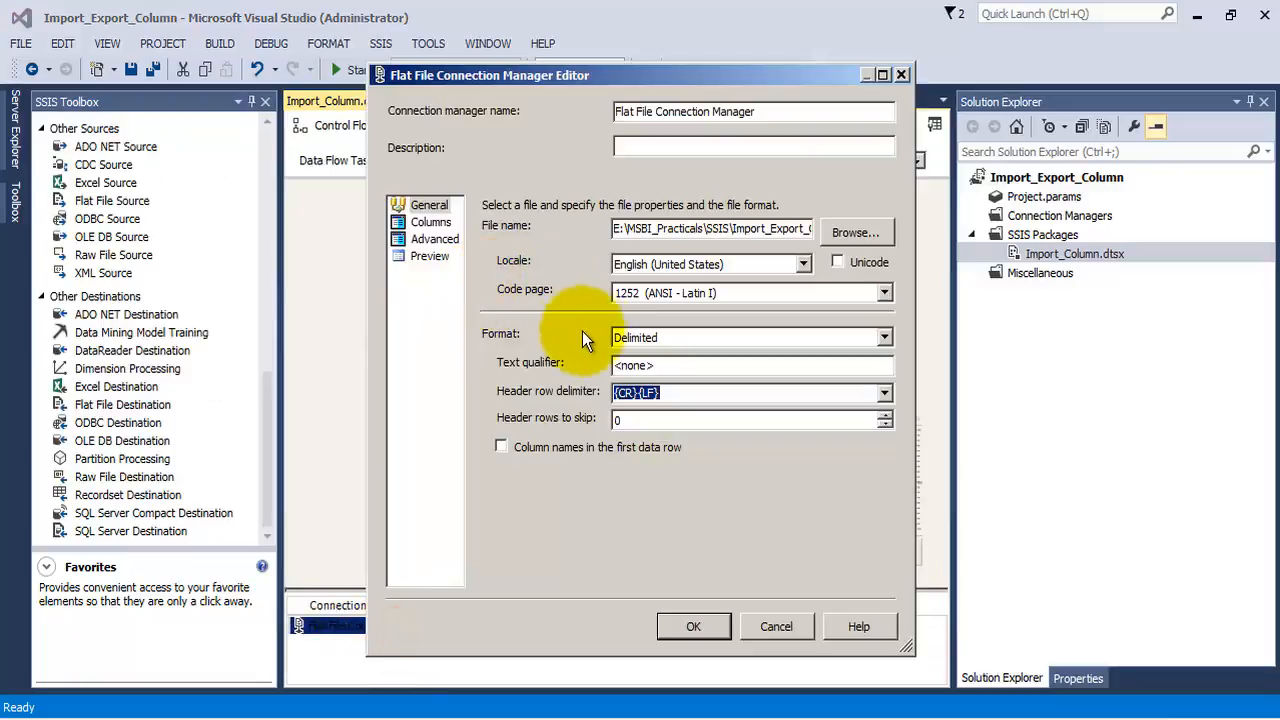
{"action": "left_click", "coordinate": [431, 222]}
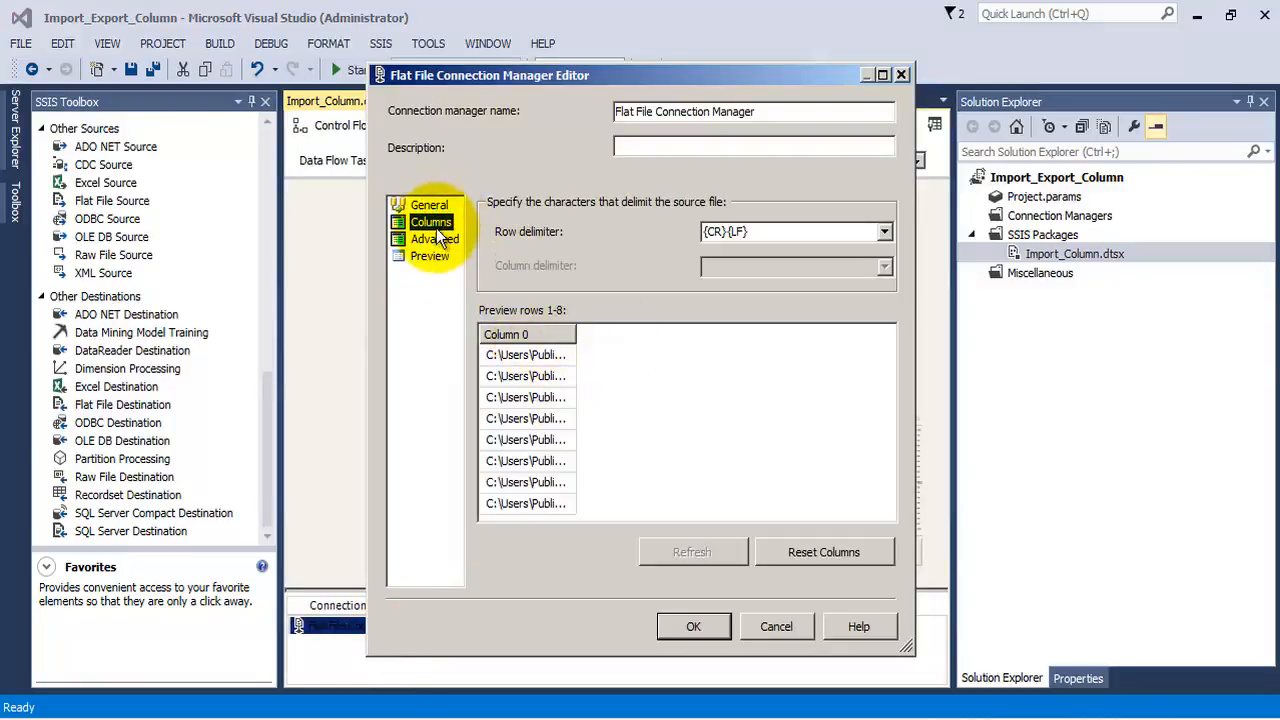
{"action": "left_click", "coordinate": [436, 238]}
{"action": "left_click", "coordinate": [785, 394]}
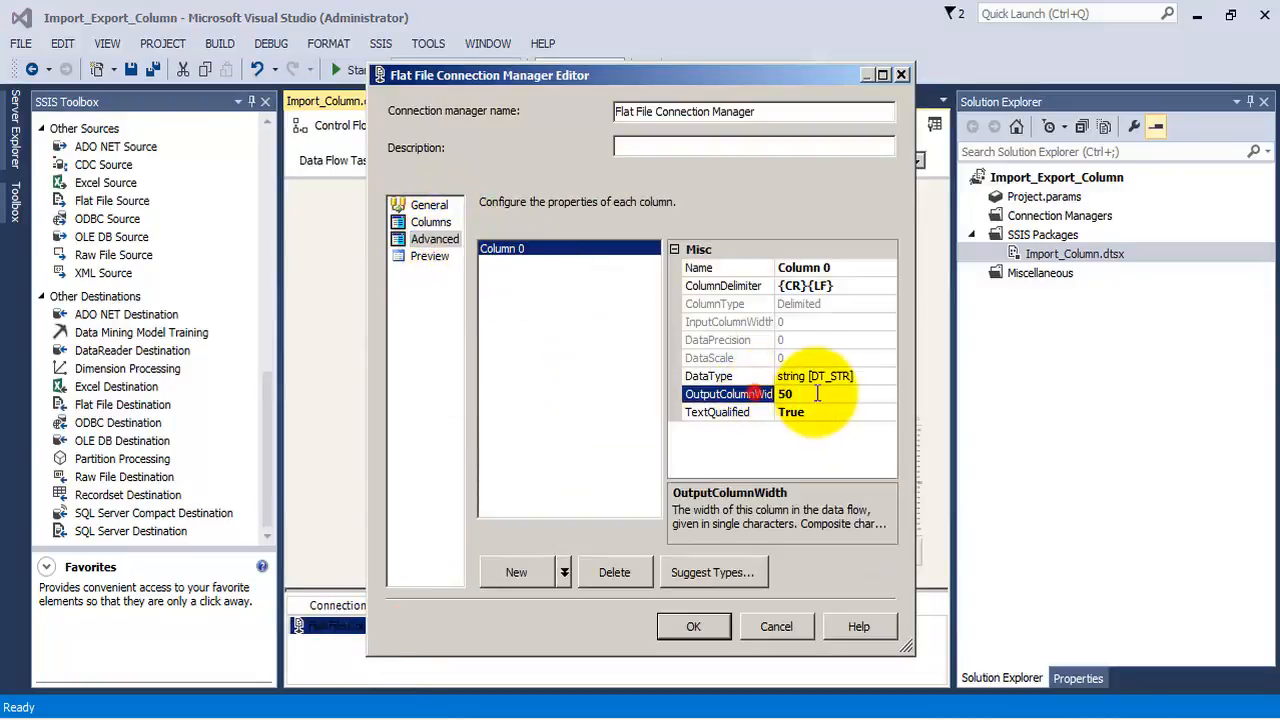
{"action": "double_click", "coordinate": [817, 394]}
{"action": "type", "text": "20"}
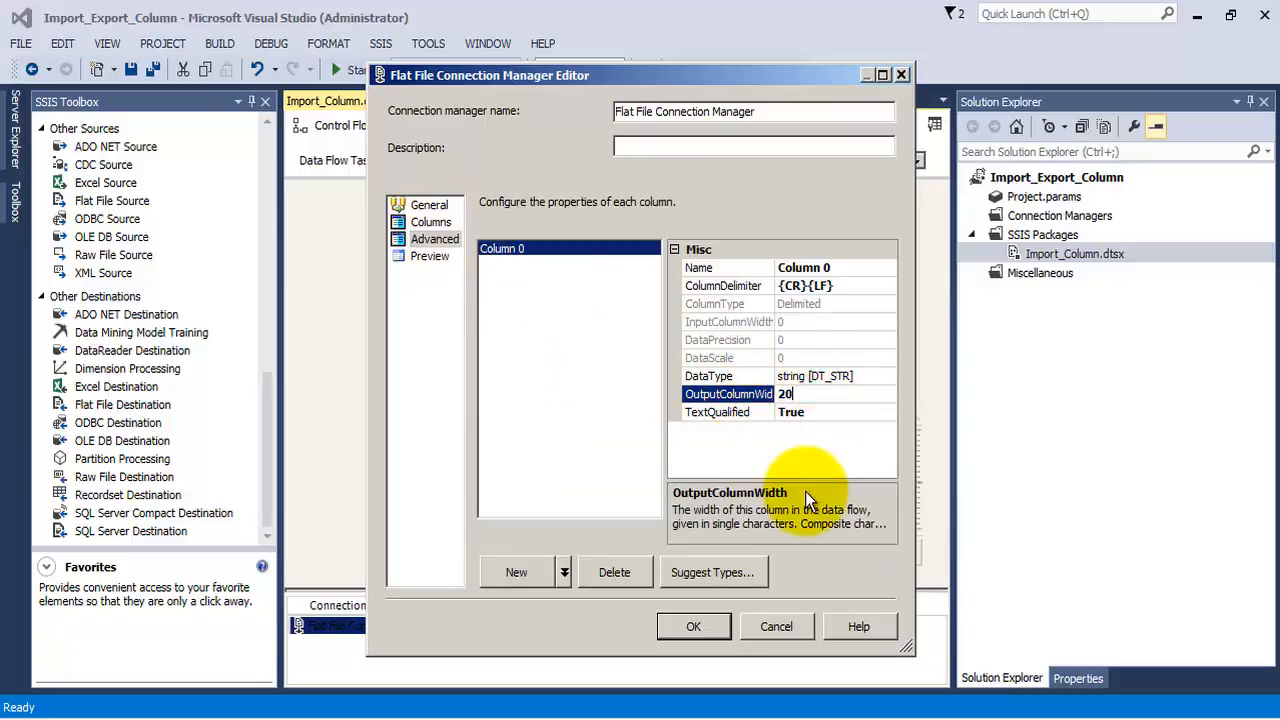
{"action": "type", "text": "0"}
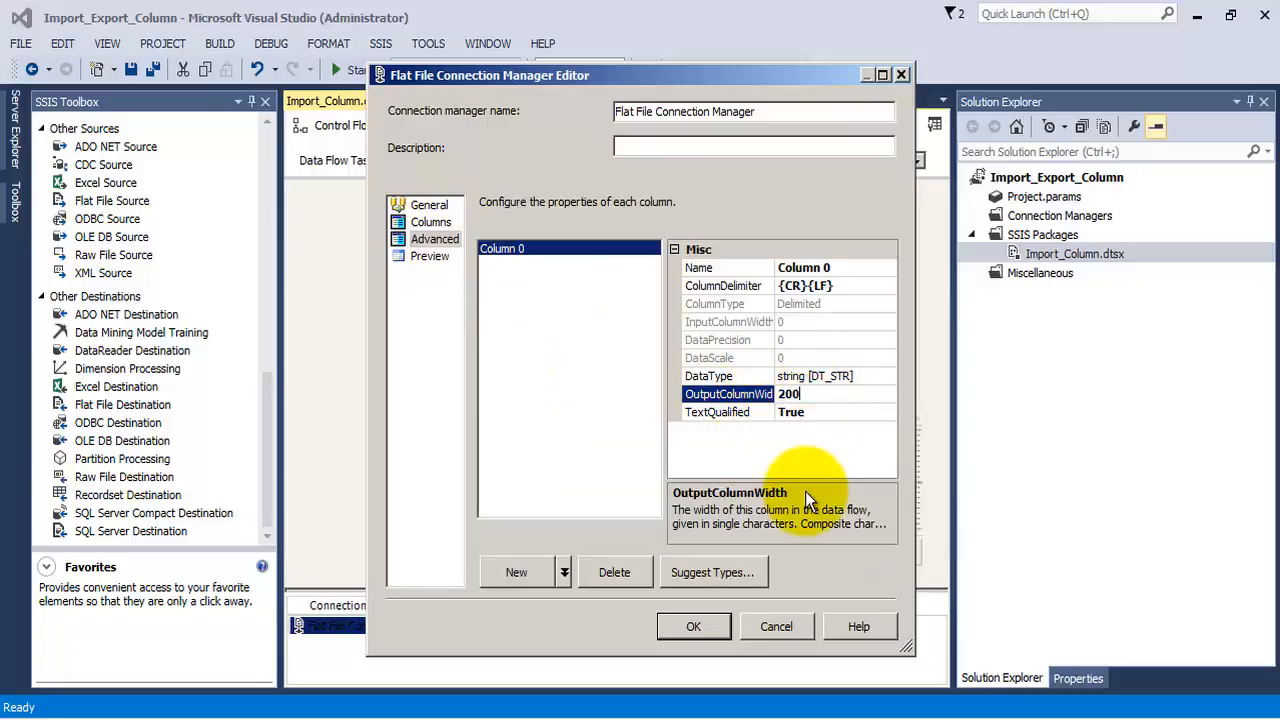
{"action": "left_click", "coordinate": [728, 626]}
Replace the Flat File Source's Column 0 metadata with the external column's metadata, review its columns and confirm the source settings
{"action": "double_click", "coordinate": [530, 232]}
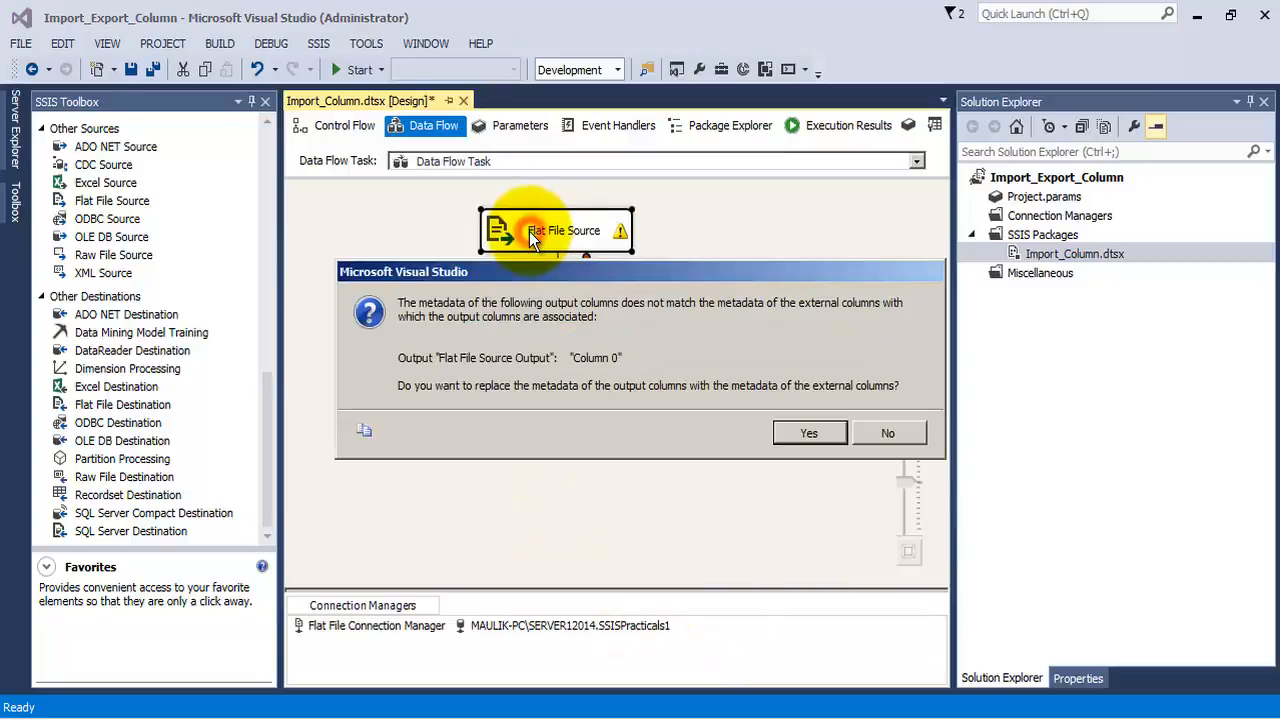
{"action": "left_click", "coordinate": [805, 432]}
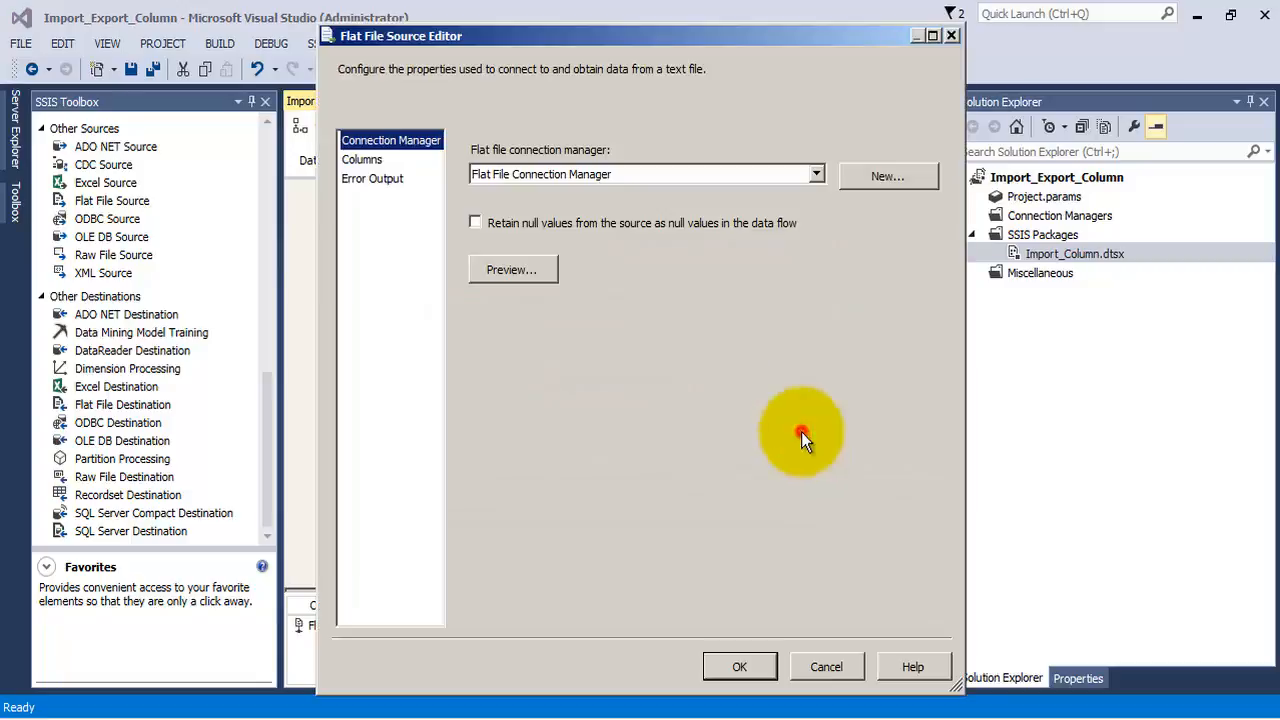
{"action": "left_click", "coordinate": [362, 160]}
{"action": "left_click", "coordinate": [378, 178]}
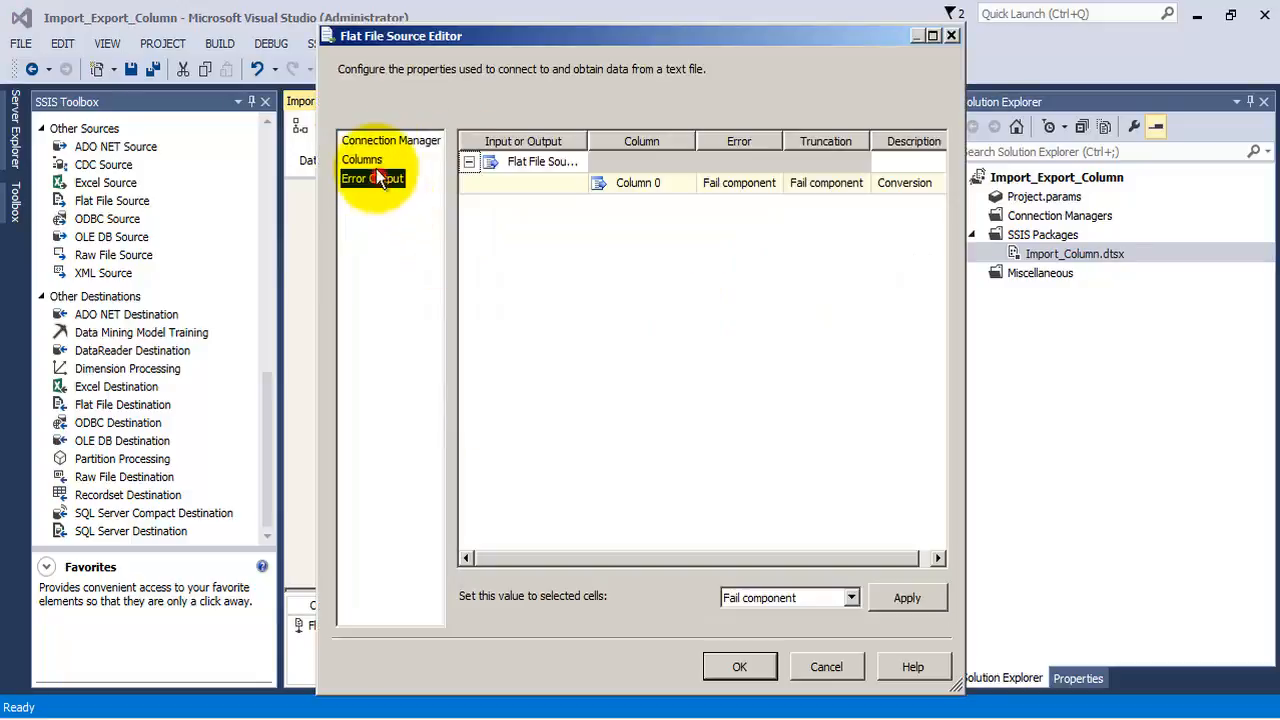
{"action": "left_click", "coordinate": [362, 160]}
{"action": "left_click", "coordinate": [378, 142]}
{"action": "left_click", "coordinate": [379, 158]}
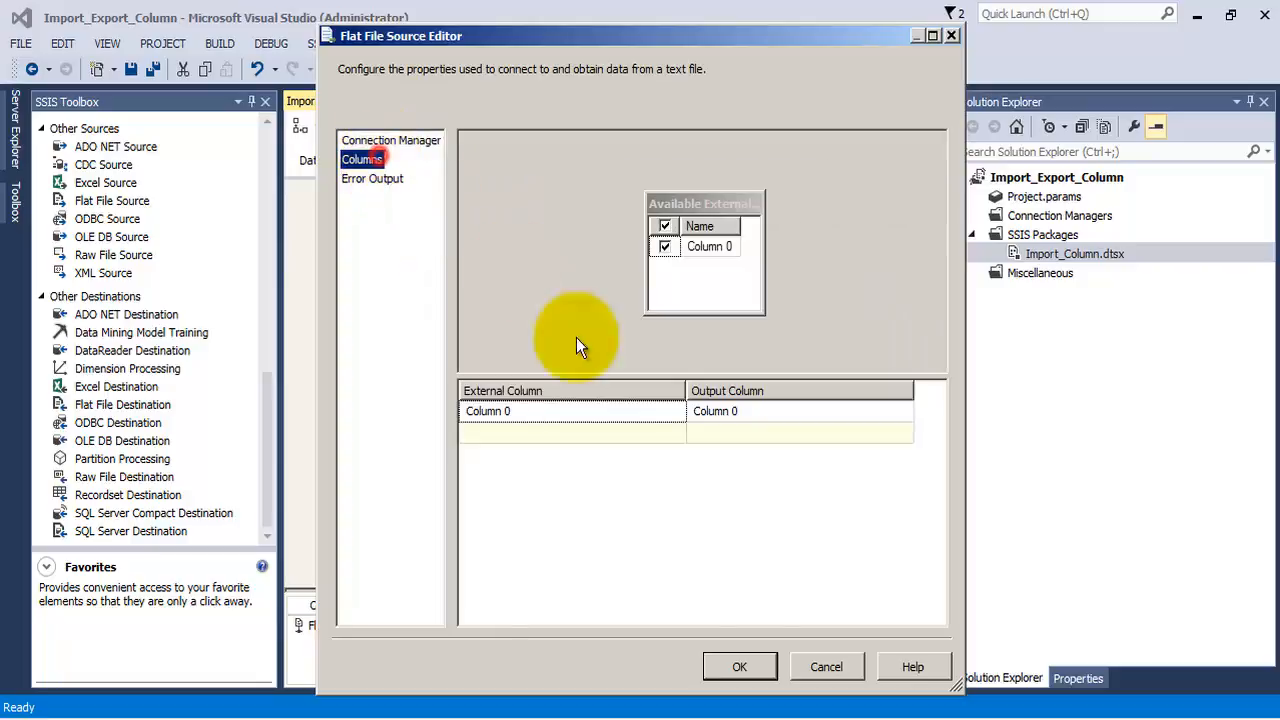
{"action": "left_click", "coordinate": [740, 667]}
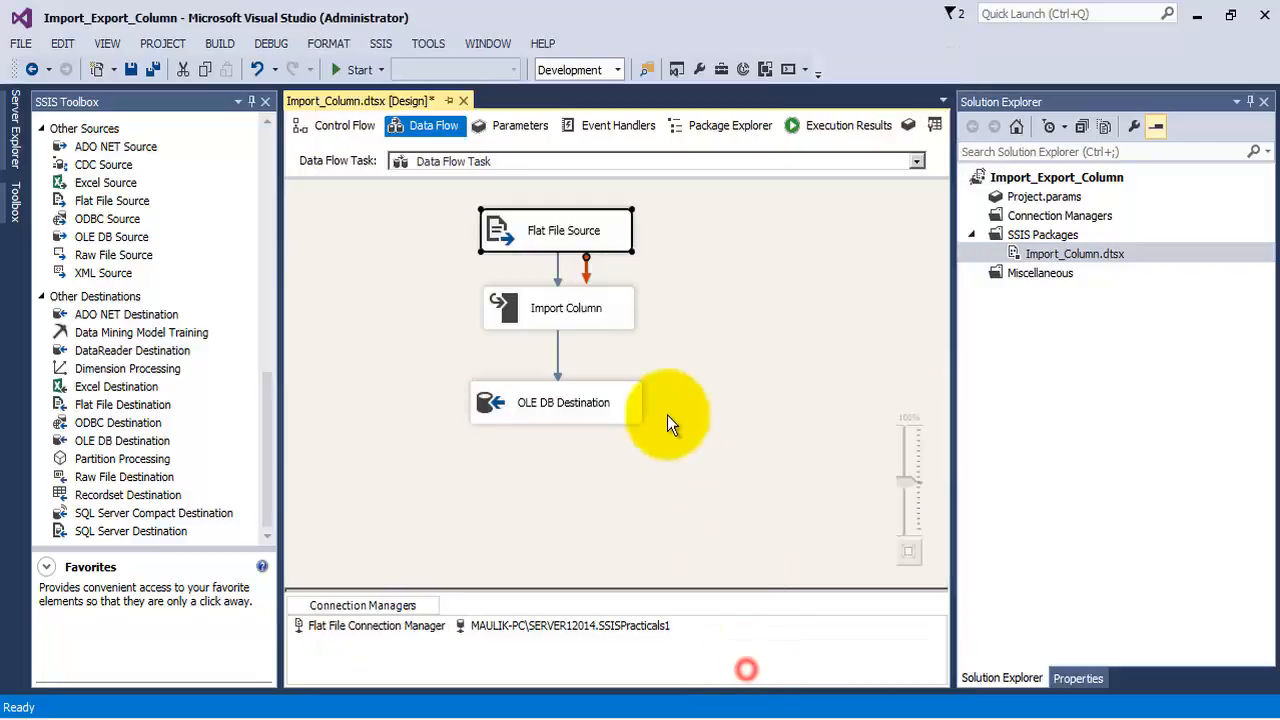
Save the Import_Column package, run it and stop debugging once the execution ends
{"action": "left_click", "coordinate": [152, 66]}
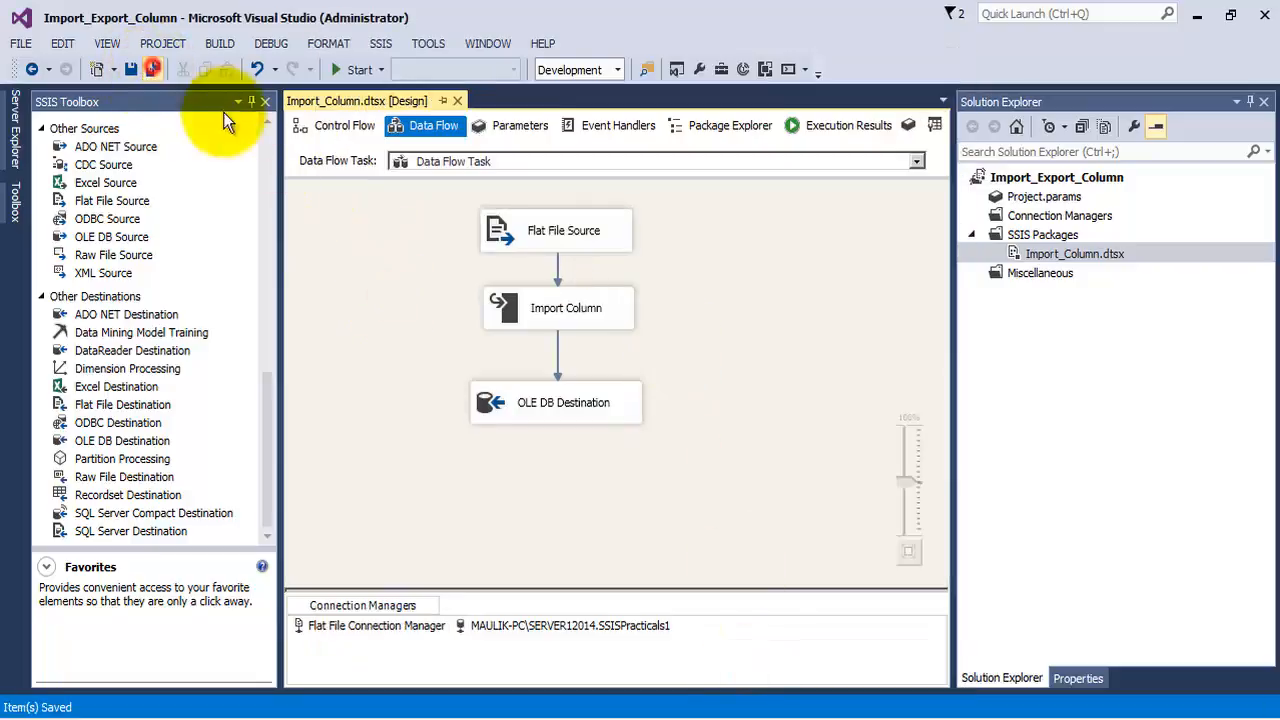
{"action": "left_click", "coordinate": [357, 70]}
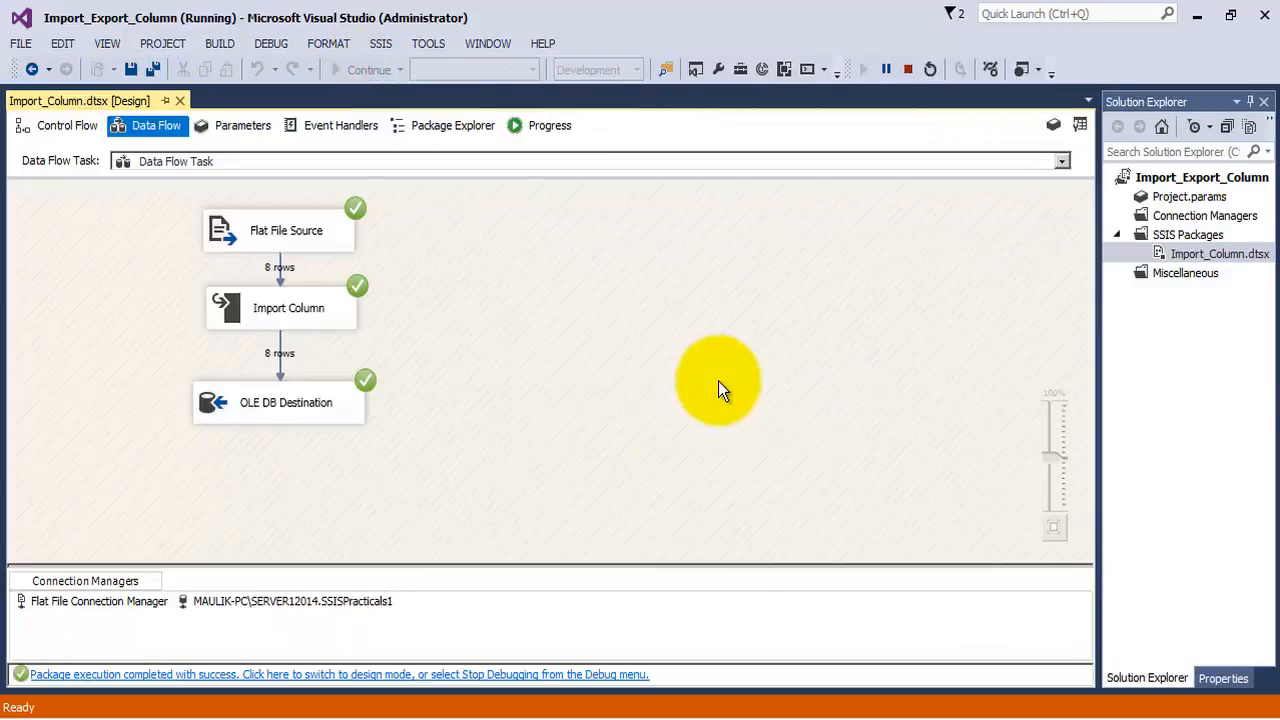
{"action": "left_click", "coordinate": [908, 69]}
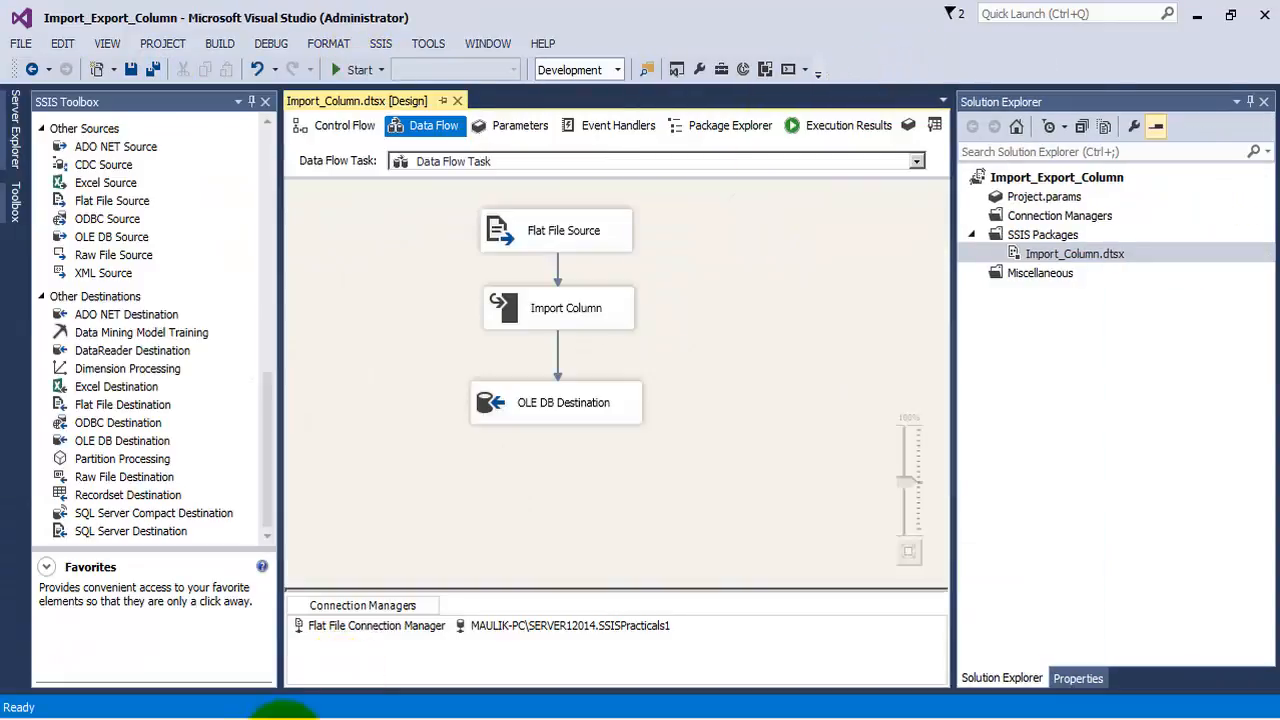
Rerun the LoadBlob query in SQL Server Management Studio, examine its FilePath and Document columns, and return to Visual Studio
{"action": "key", "text": "alt+Tab"}
{"action": "left_click", "coordinate": [272, 83]}
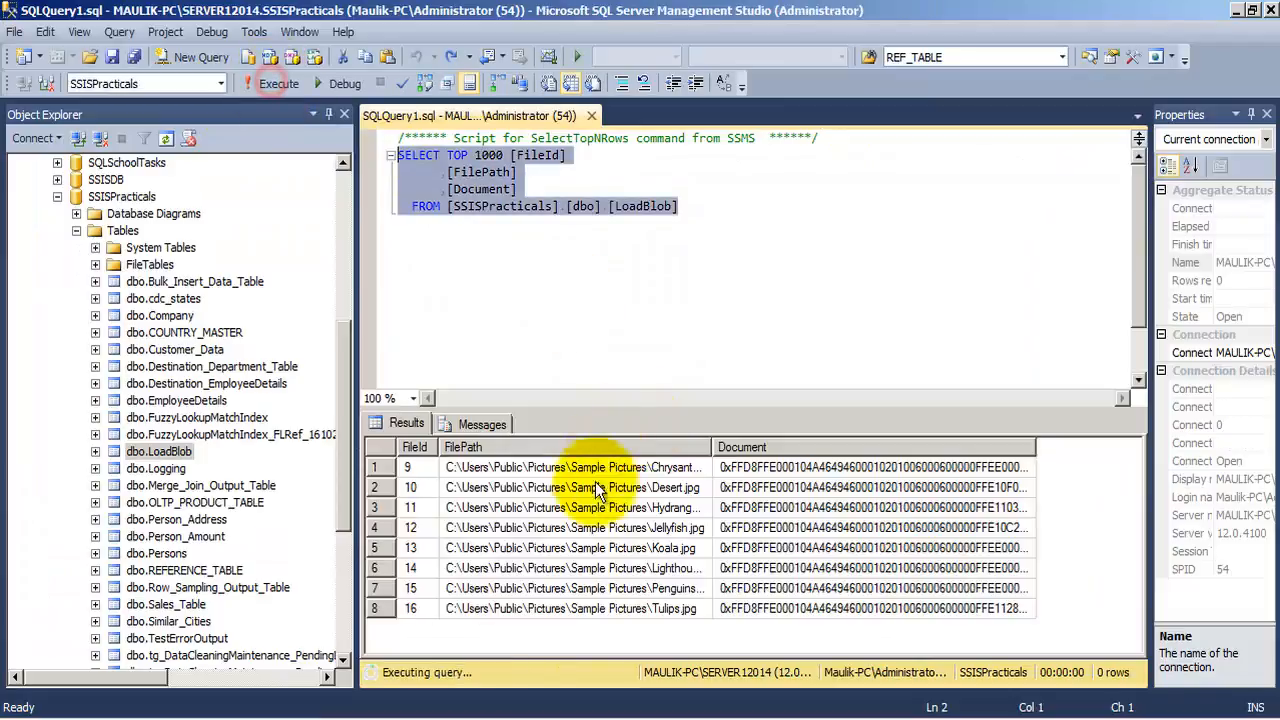
{"action": "left_click_drag", "start_coordinate": [712, 450], "coordinate": [804, 450]}
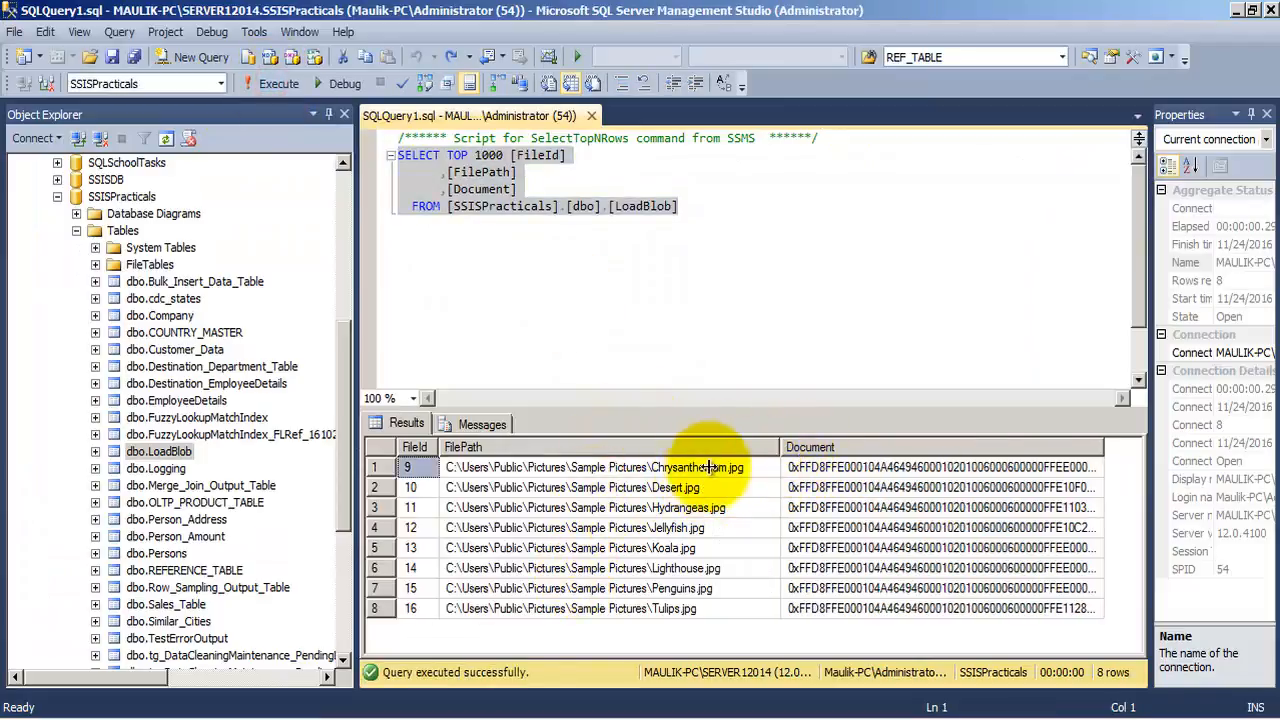
{"action": "left_click", "coordinate": [703, 607]}
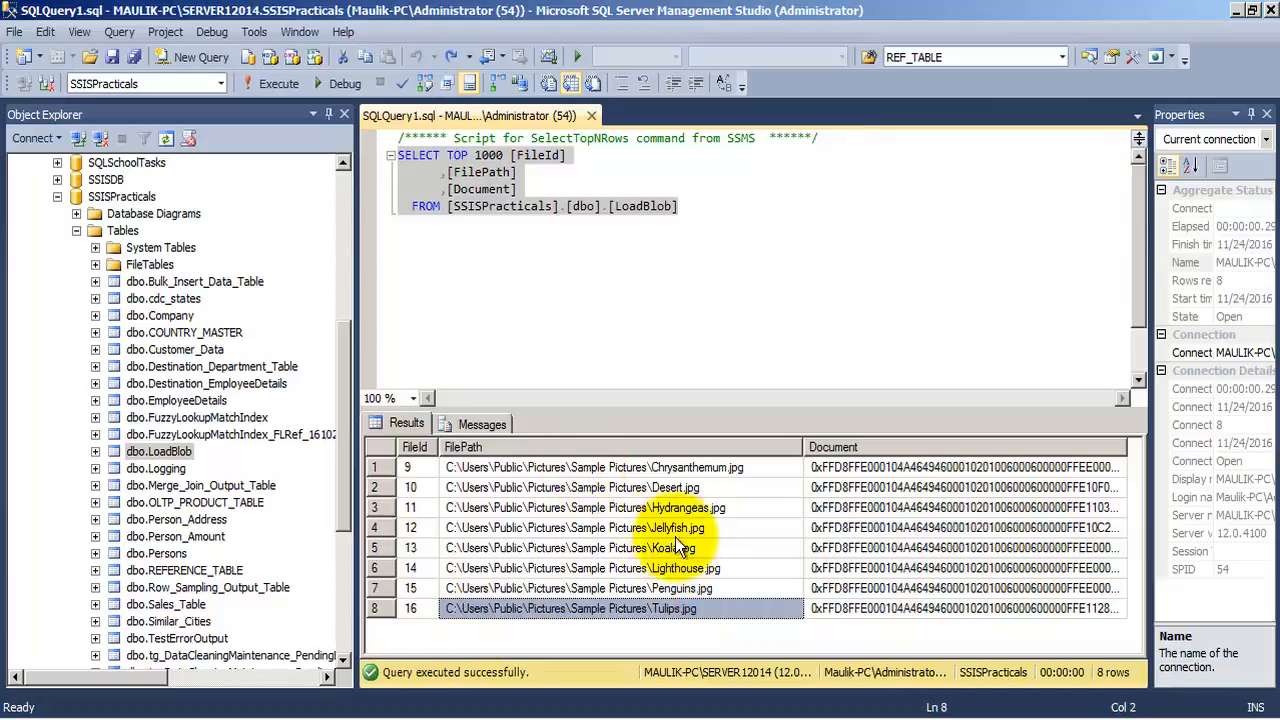
{"action": "left_click", "coordinate": [862, 446]}
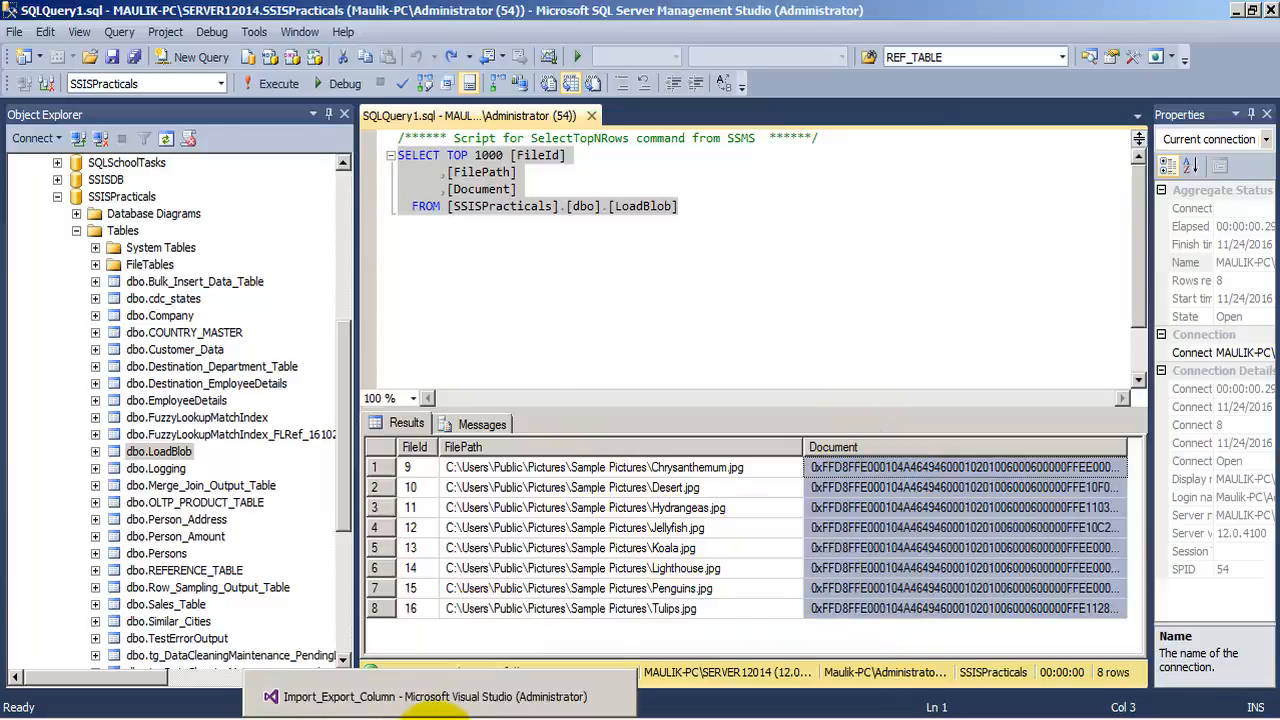
{"action": "left_click", "coordinate": [437, 718]}
{"action": "left_click", "coordinate": [593, 310]}
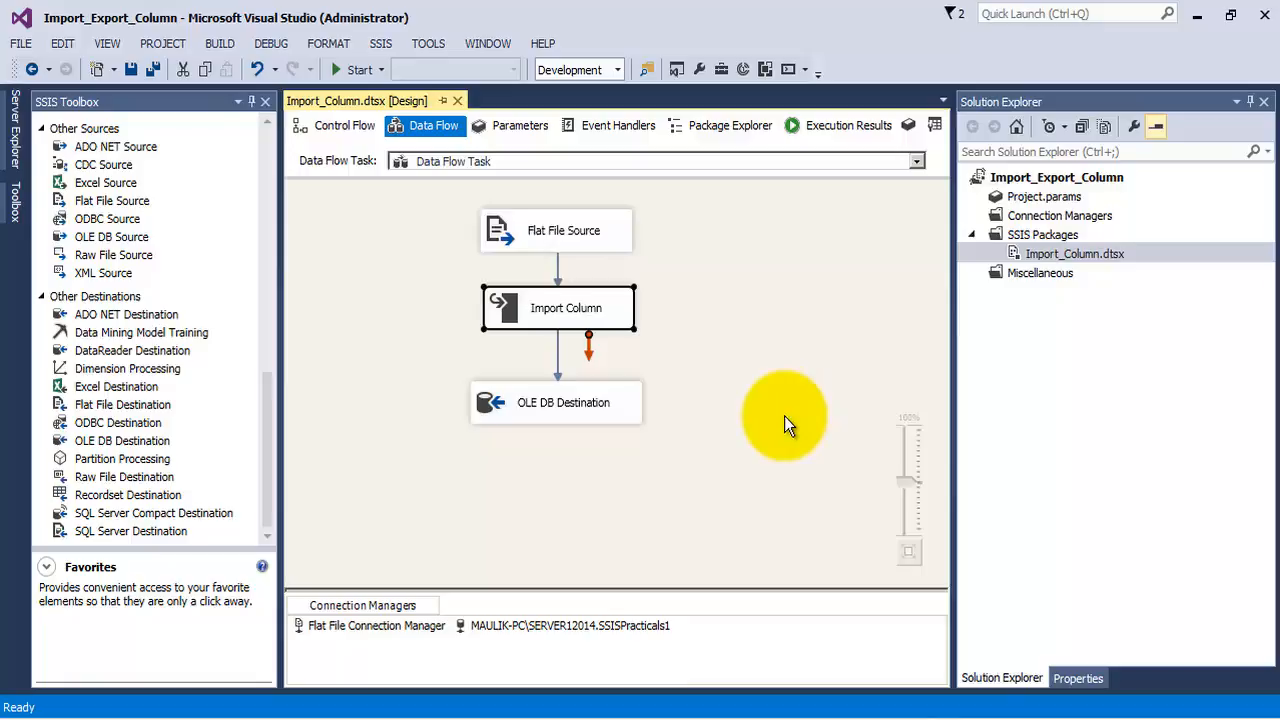
Switch to the Sample Pictures folder in Windows Explorer and move all of its picture files to the Recycle Bin
{"action": "left_click", "coordinate": [205, 712]}
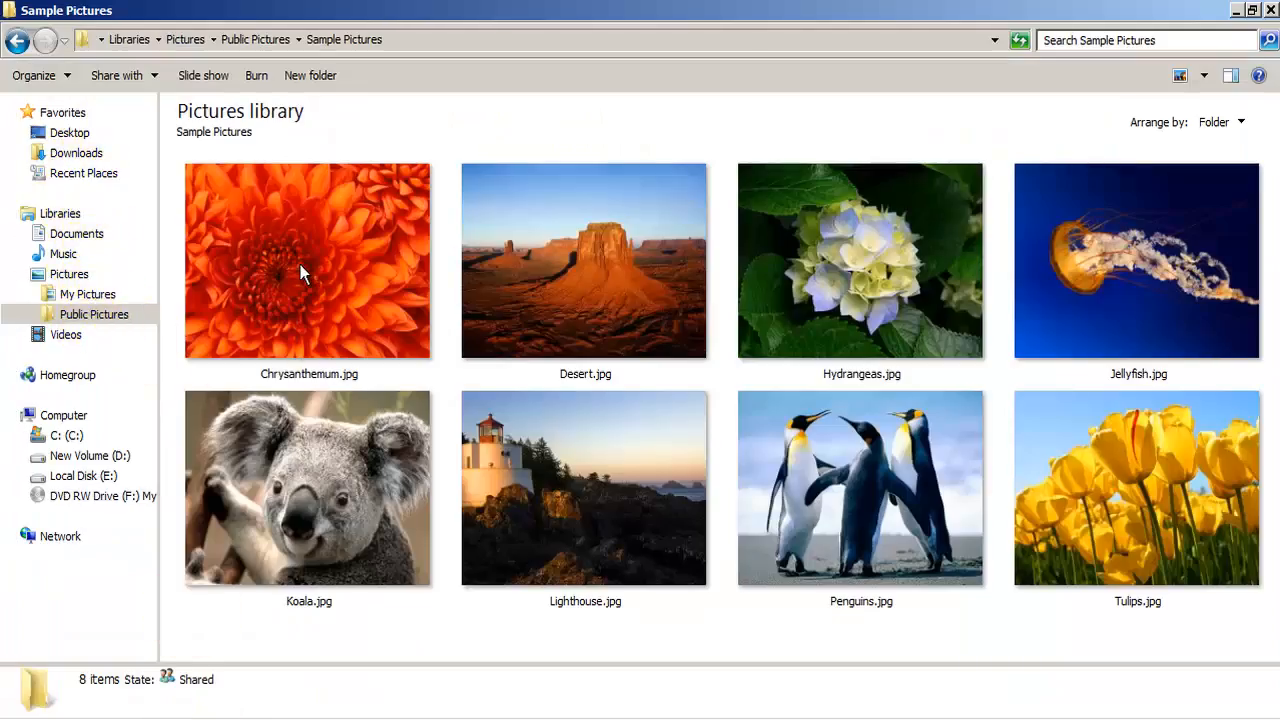
{"action": "mouse_move", "coordinate": [300, 264]}
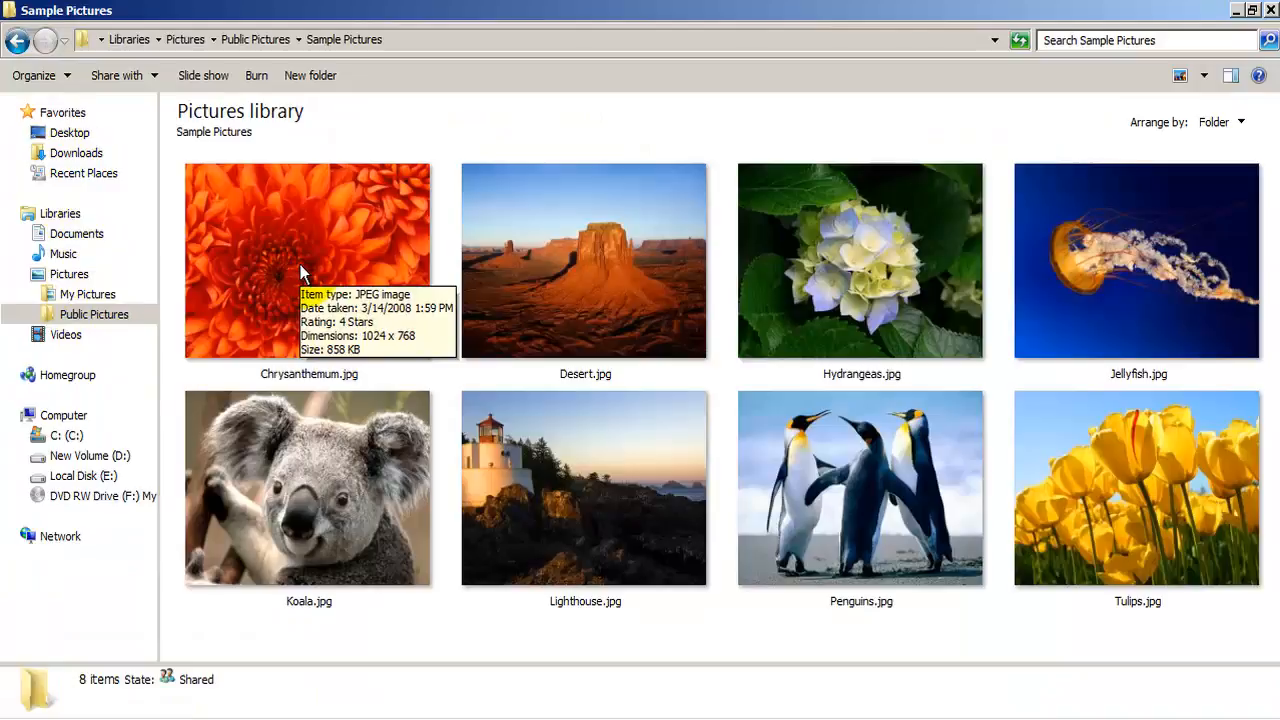
{"action": "left_click", "coordinate": [100, 314]}
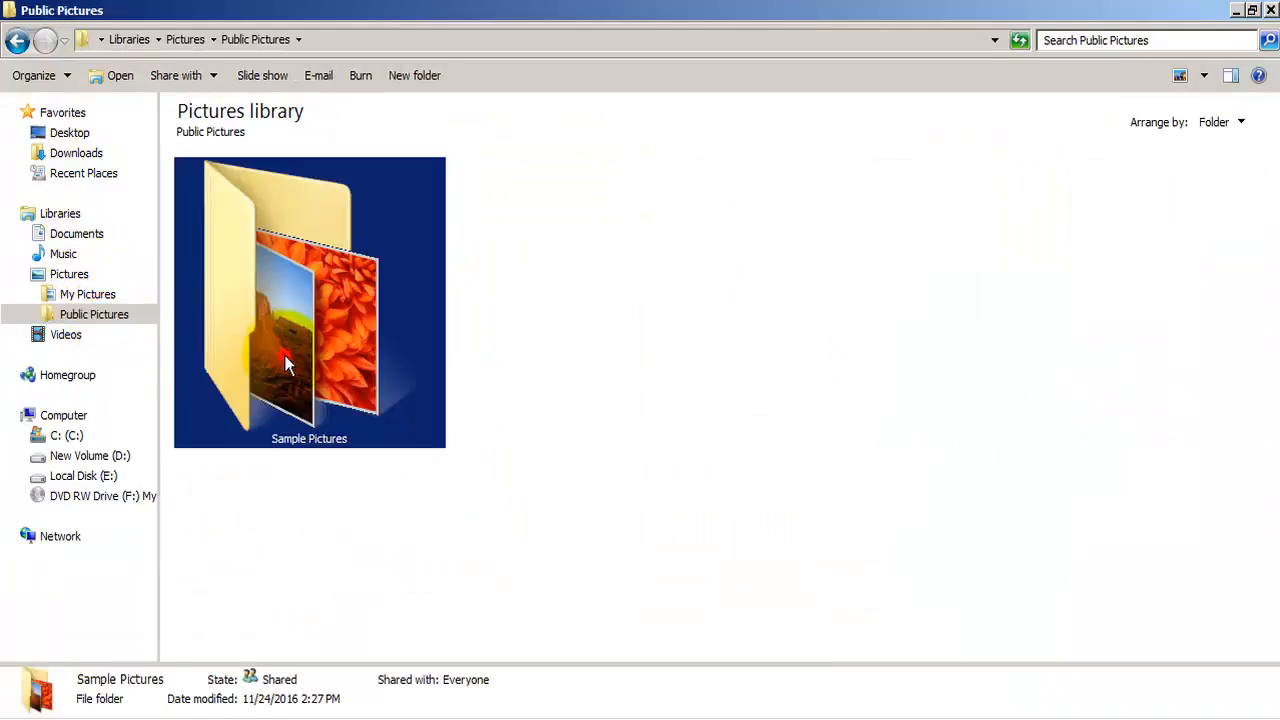
{"action": "double_click", "coordinate": [285, 360]}
{"action": "key", "text": "ctrl+a"}
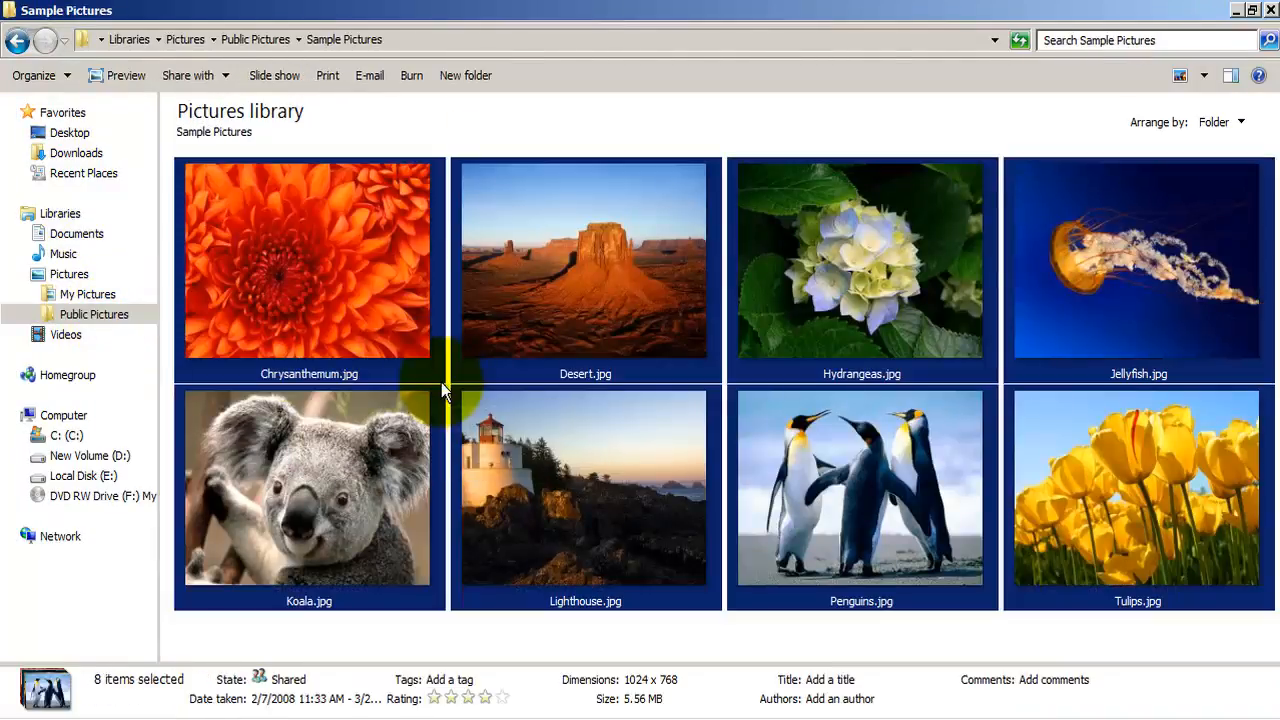
{"action": "key", "text": "Delete"}
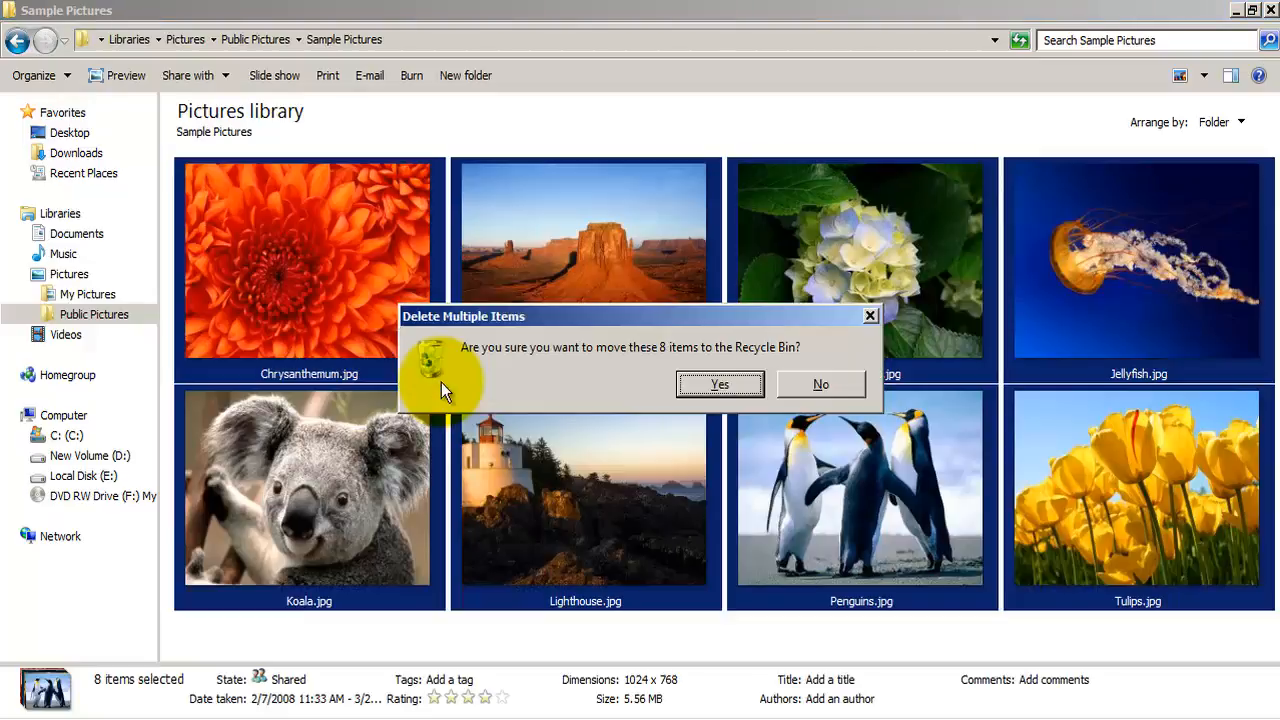
{"action": "key", "text": "Return"}
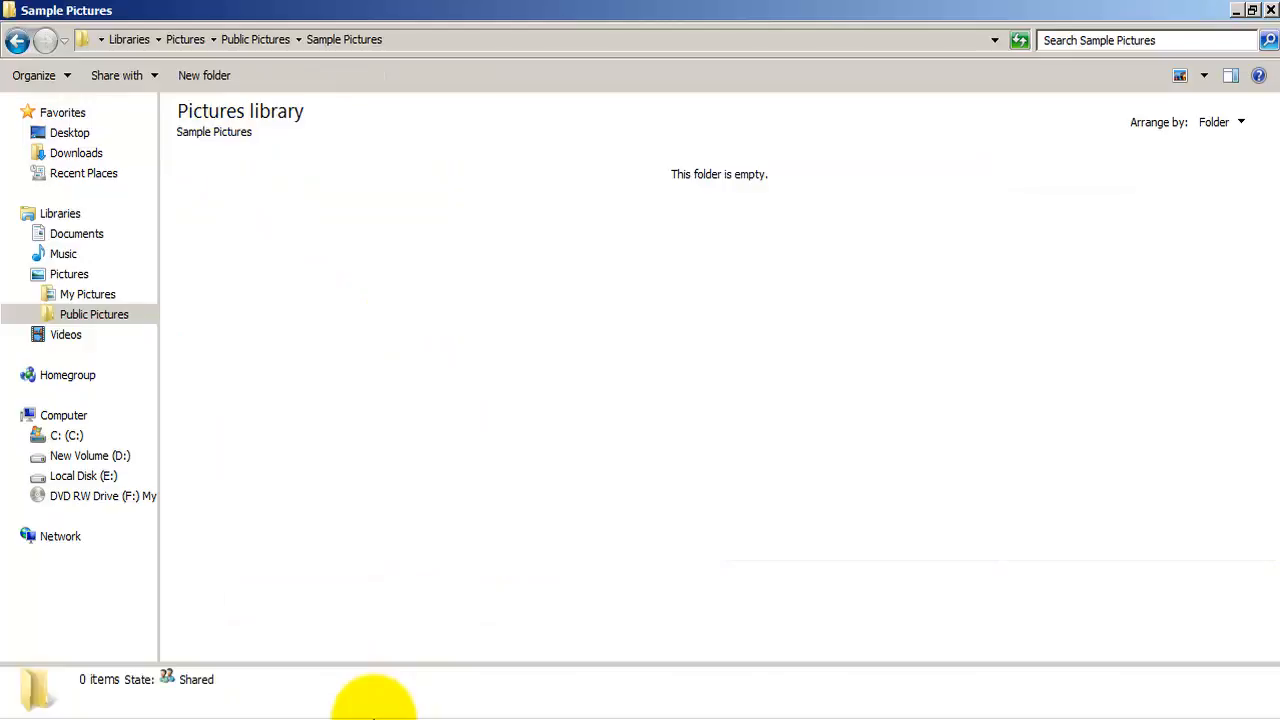
Switch back to Visual Studio and add a new SSIS package to the Import_Export_Column project
{"action": "left_click", "coordinate": [436, 719]}
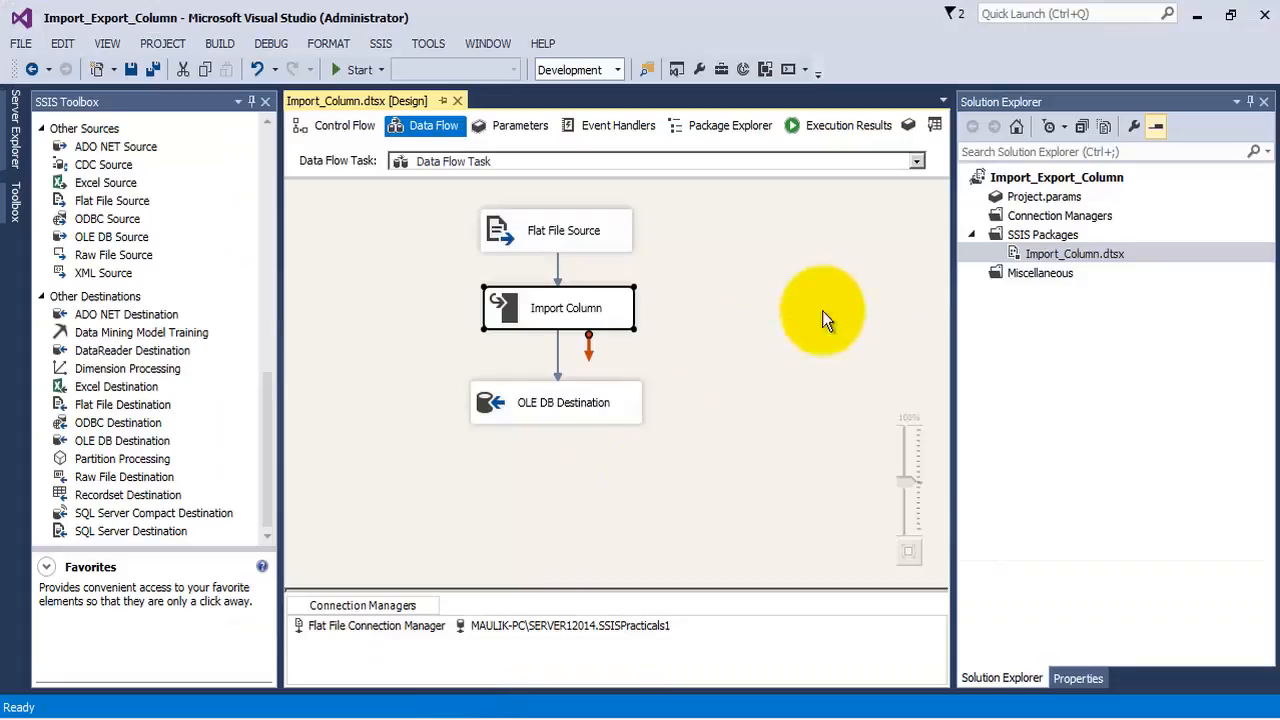
{"action": "left_click", "coordinate": [1066, 256]}
{"action": "left_click", "coordinate": [1047, 236]}
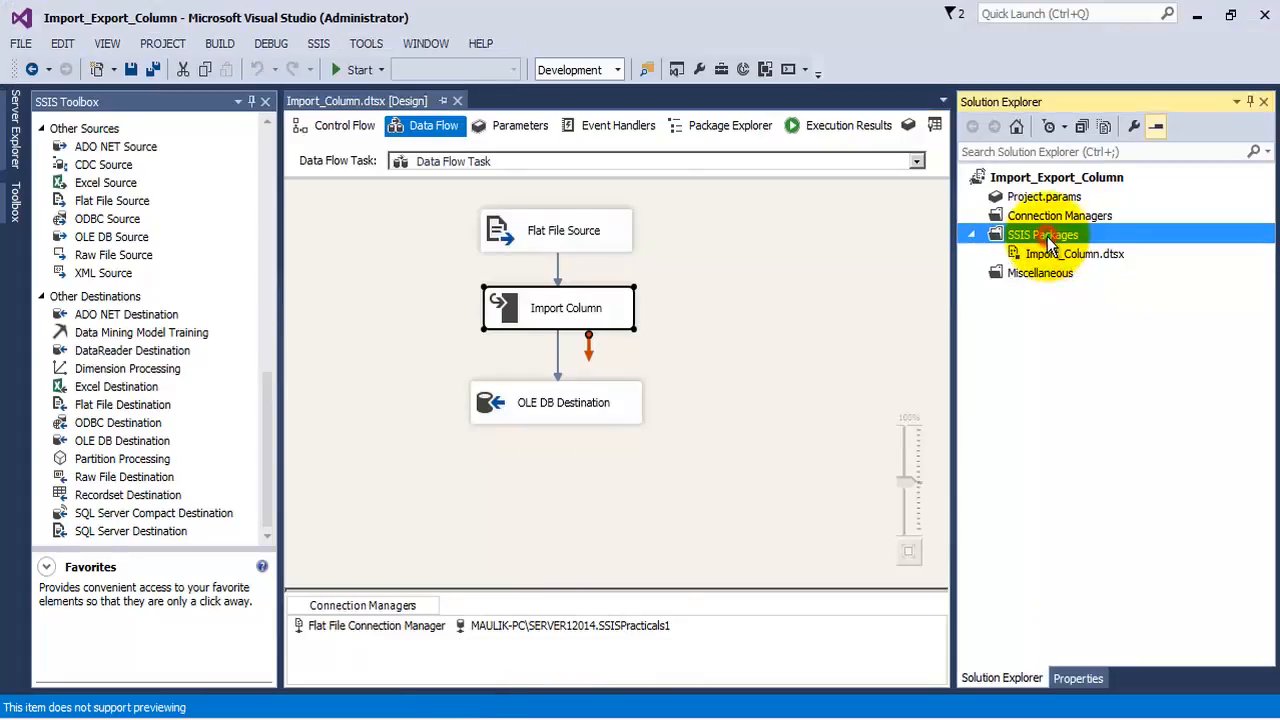
{"action": "right_click", "coordinate": [1046, 240]}
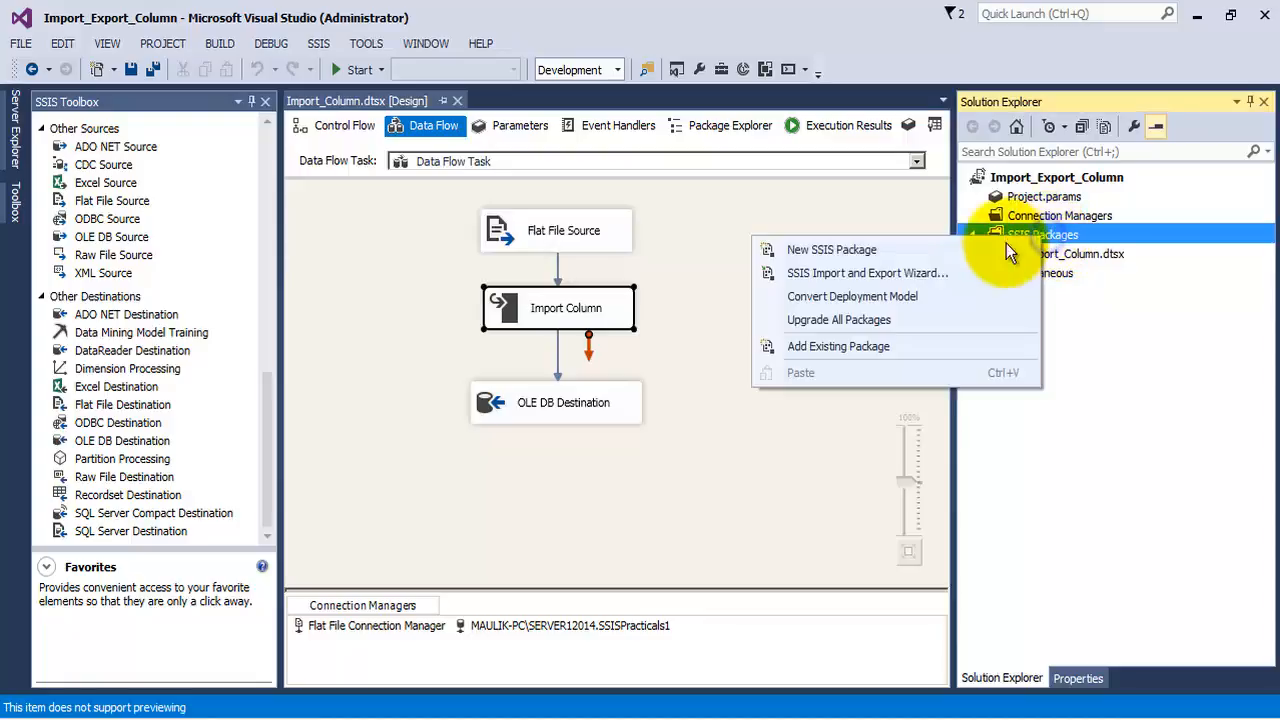
{"action": "left_click", "coordinate": [896, 251]}
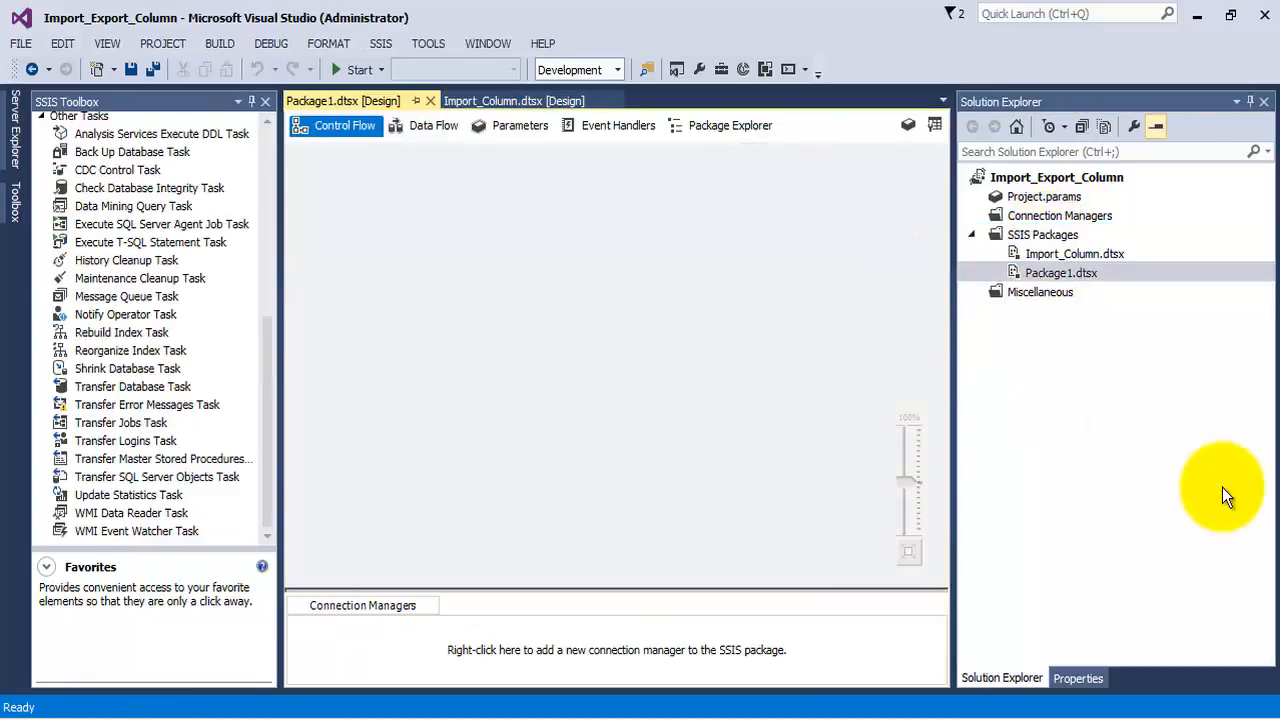
Rename the new package as Export_Column.dtsx
{"action": "left_click", "coordinate": [1045, 273]}
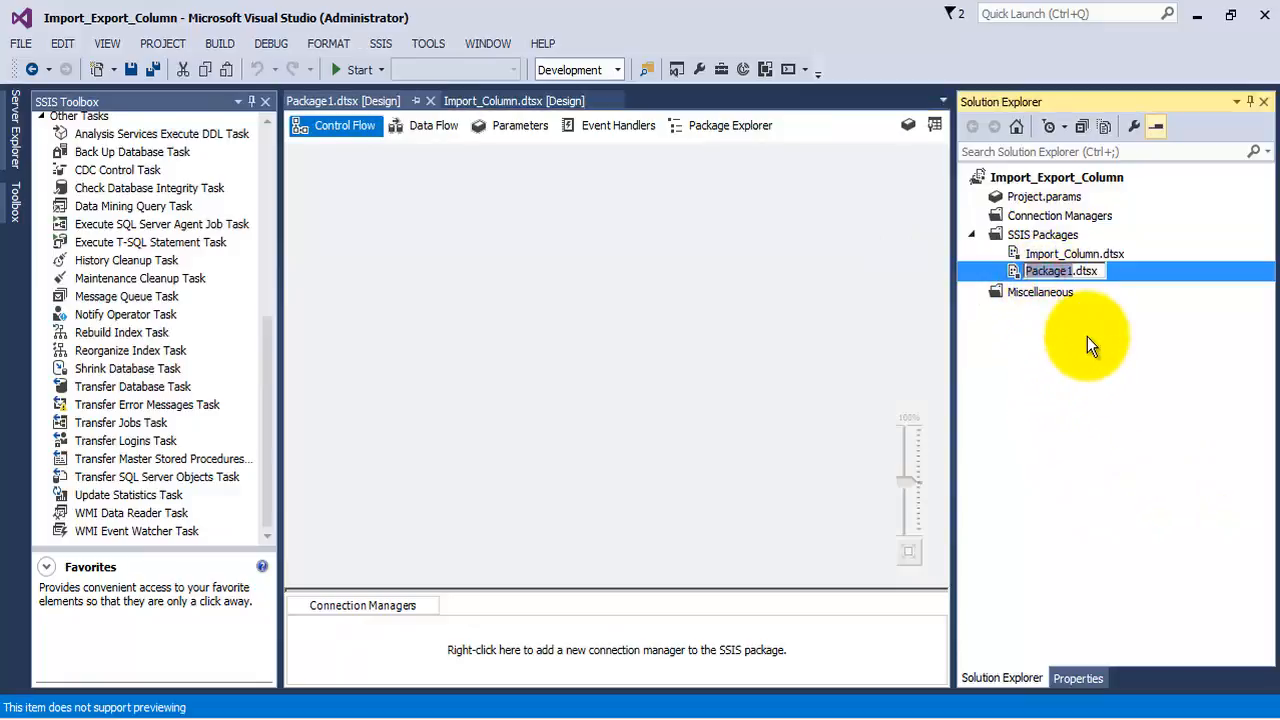
{"action": "type", "text": "Export"}
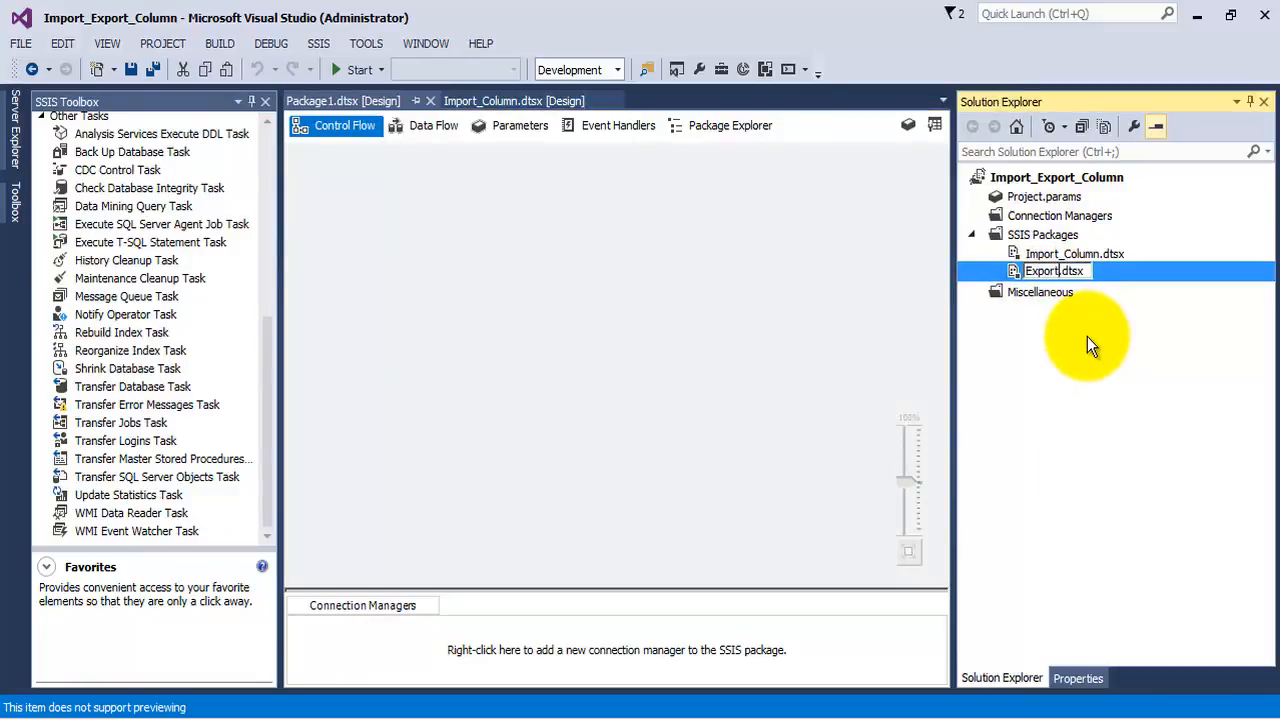
{"action": "type", "text": "_Column"}
{"action": "key", "text": "Return"}
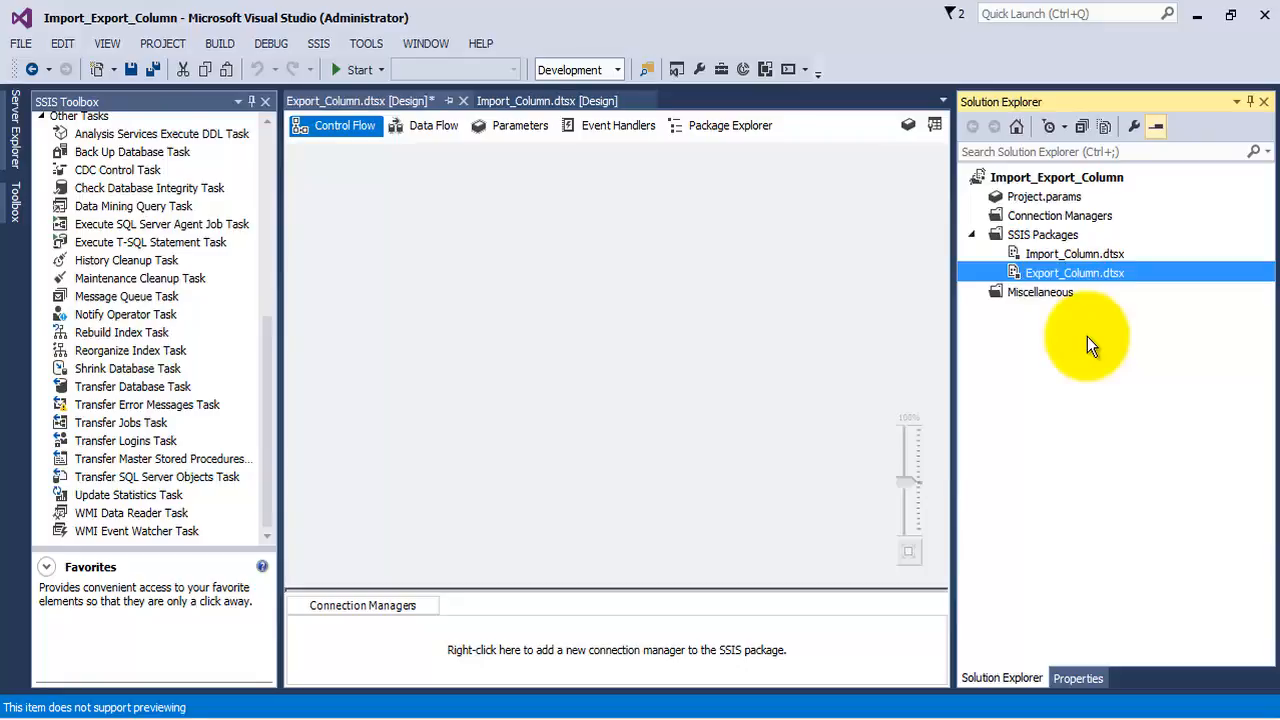
{"action": "left_click", "coordinate": [451, 301]}
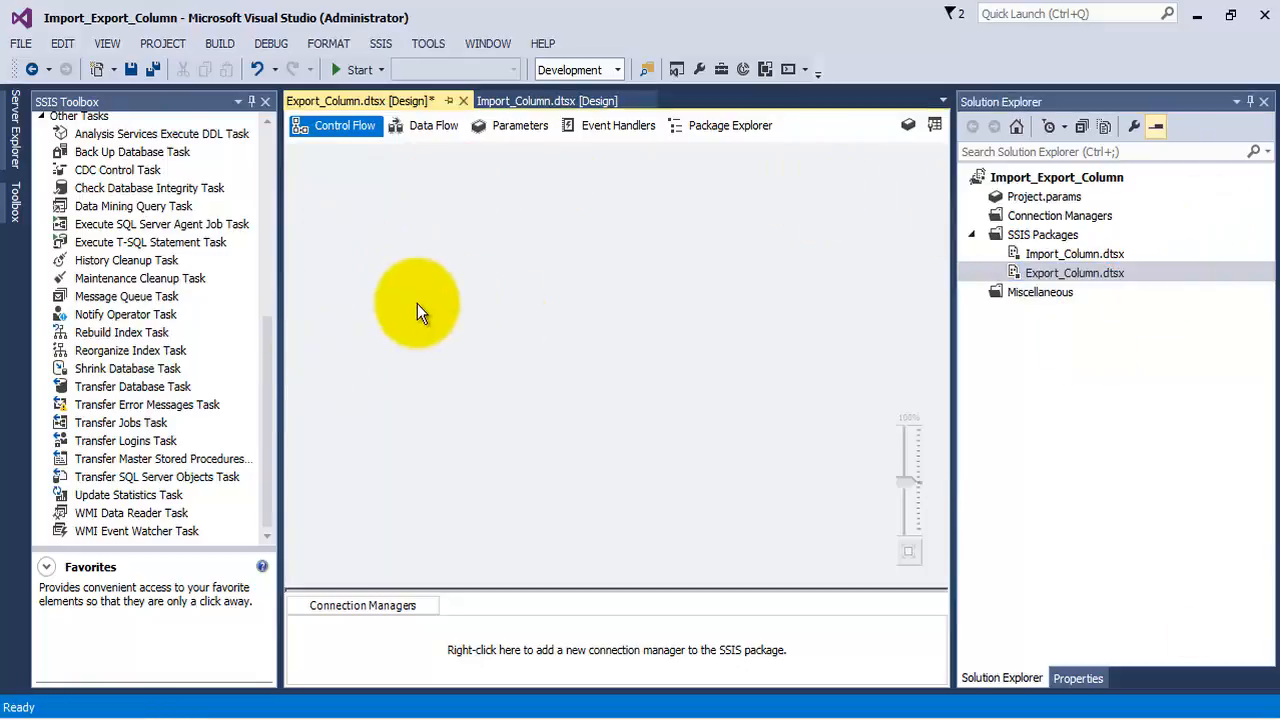
Add a Data Flow Task to the Export_Column control flow and place an OLE DB Source inside it
{"action": "left_click_drag", "start_coordinate": [261, 351], "coordinate": [266, 130]}
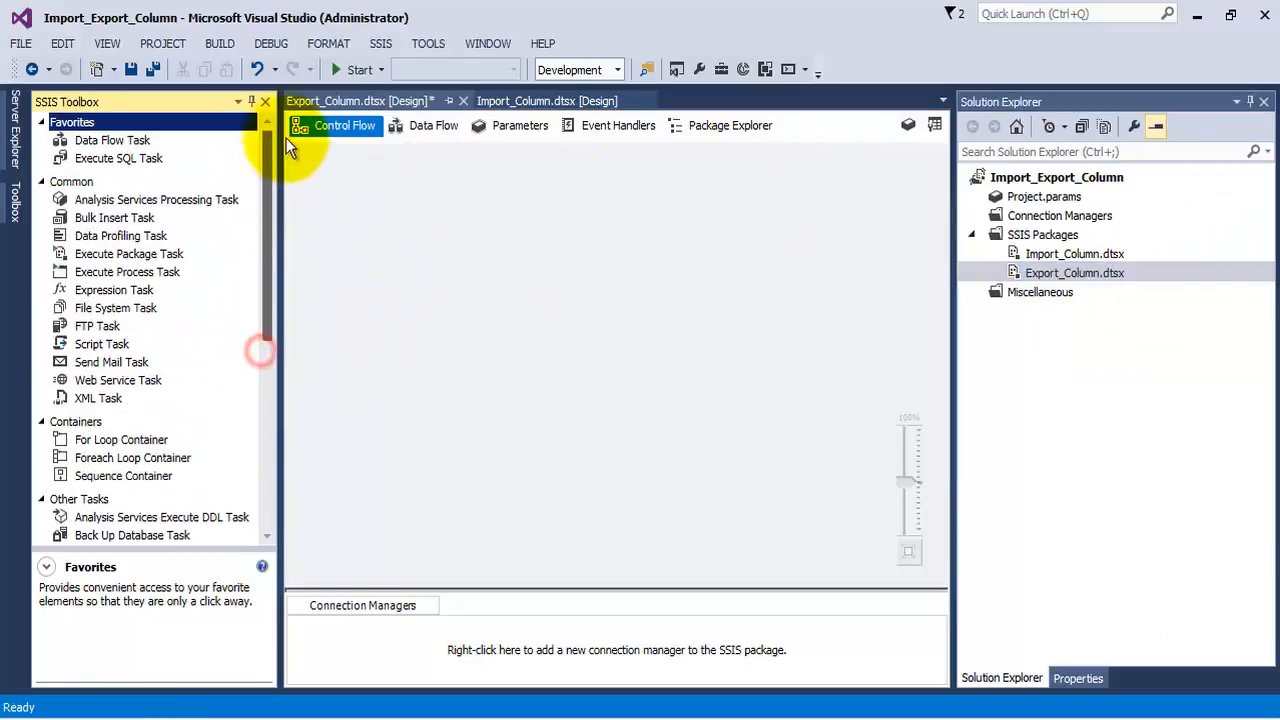
{"action": "left_click_drag", "start_coordinate": [112, 140], "coordinate": [490, 190]}
{"action": "double_click", "coordinate": [490, 190]}
{"action": "left_click_drag", "start_coordinate": [267, 215], "coordinate": [267, 428]}
{"action": "left_click_drag", "start_coordinate": [111, 386], "coordinate": [536, 246]}
Assign the existing SSISPracticals1 data connection to the OLE DB Source
{"action": "double_click", "coordinate": [543, 246]}
{"action": "left_click", "coordinate": [857, 249]}
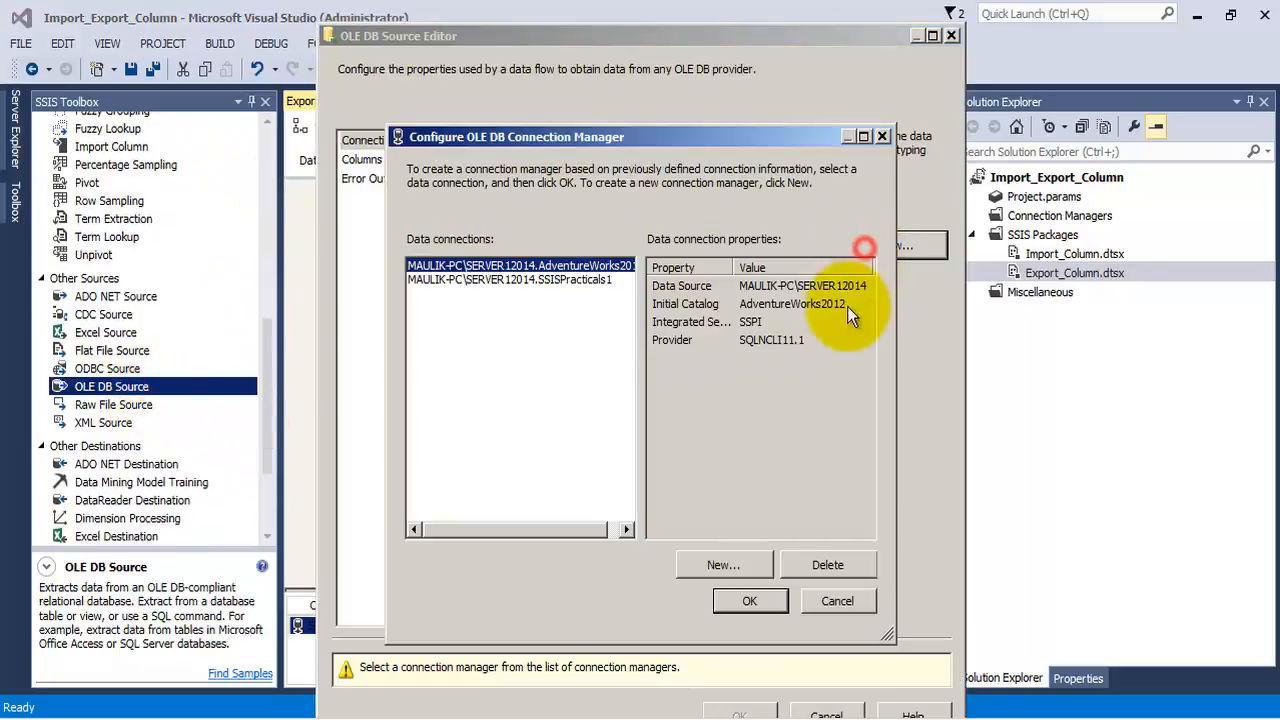
{"action": "left_click", "coordinate": [530, 280]}
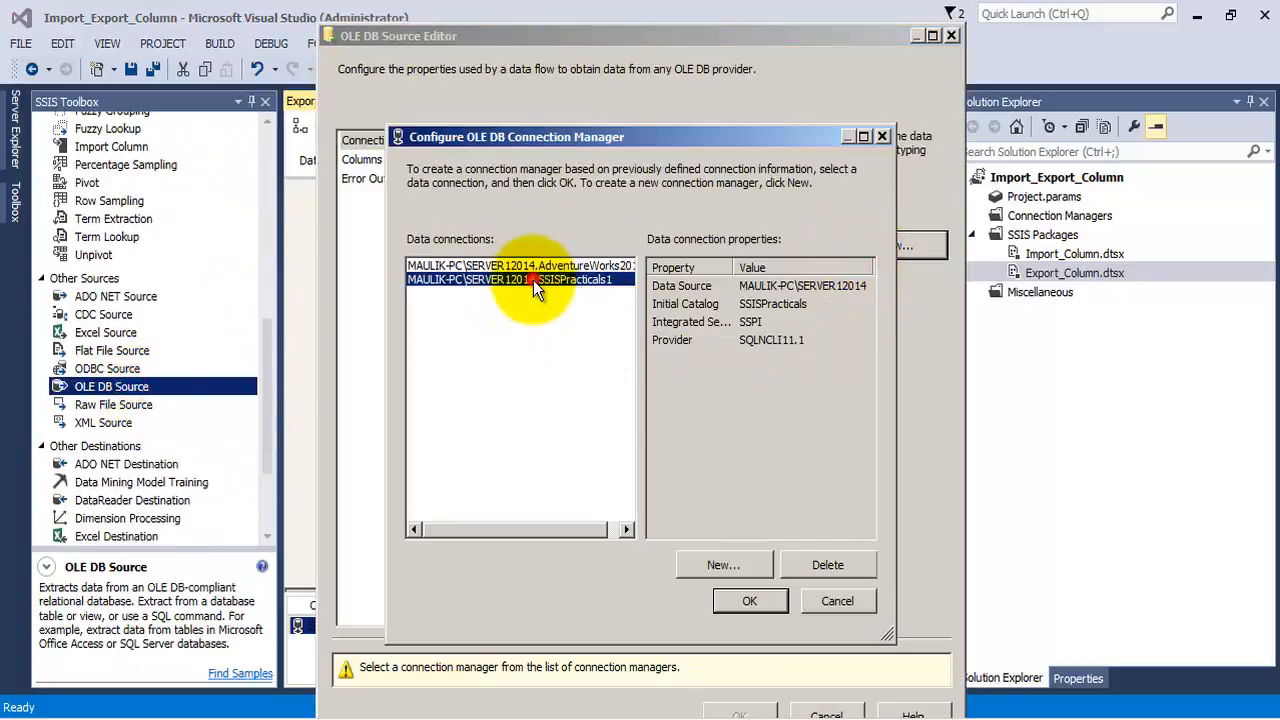
{"action": "left_click", "coordinate": [754, 598]}
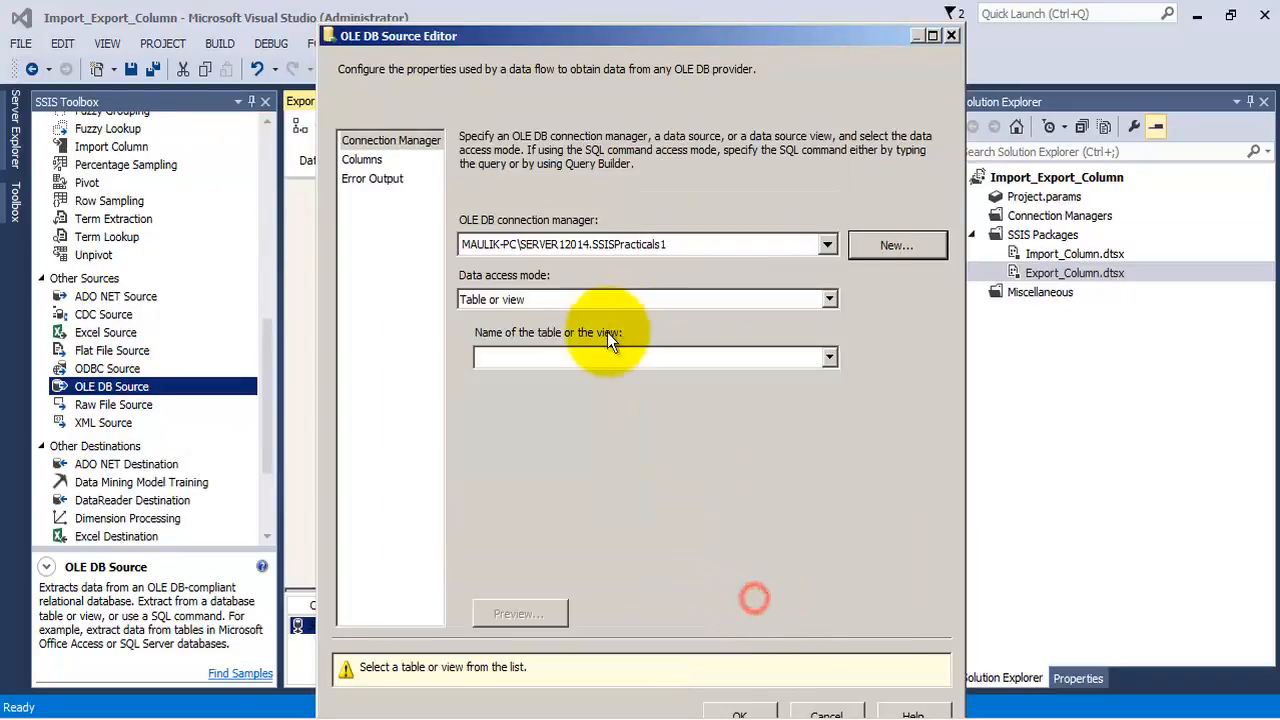
Set the OLE DB Source table to [dbo].[LoadBlob], review its columns, confirm the settings and save the package
{"action": "left_click", "coordinate": [596, 355]}
{"action": "left_click", "coordinate": [582, 565]}
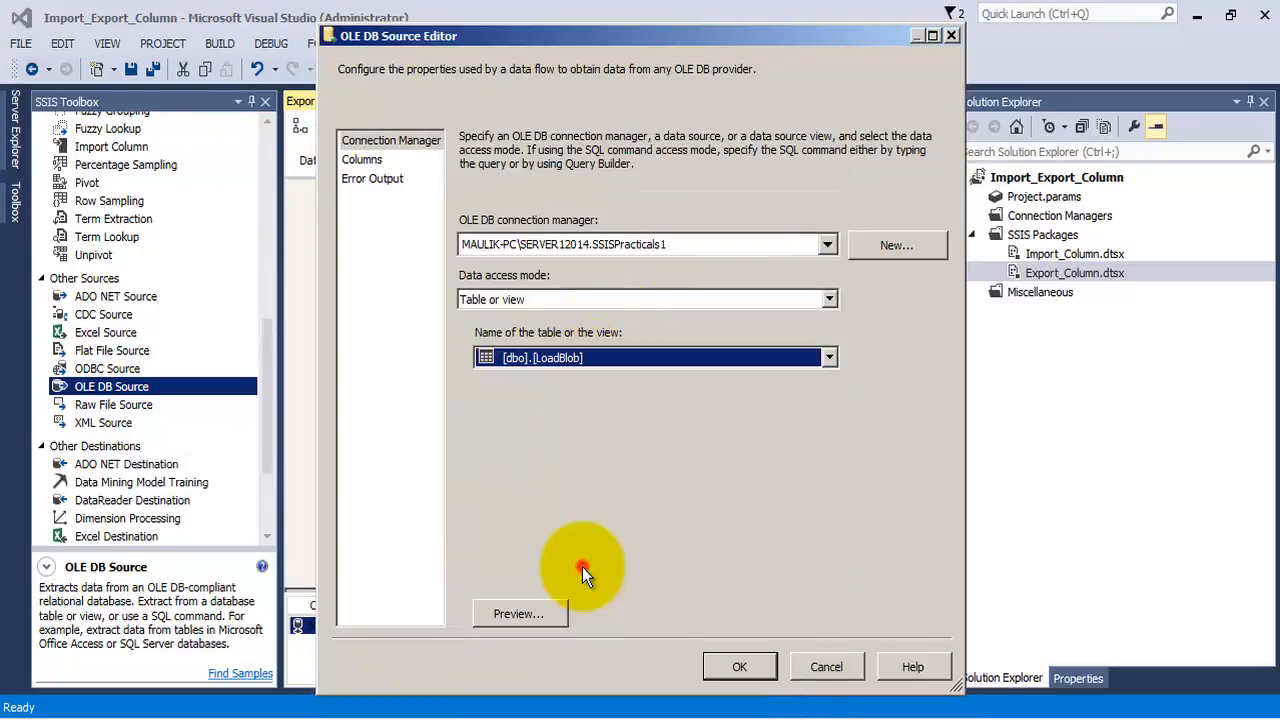
{"action": "left_click", "coordinate": [360, 163]}
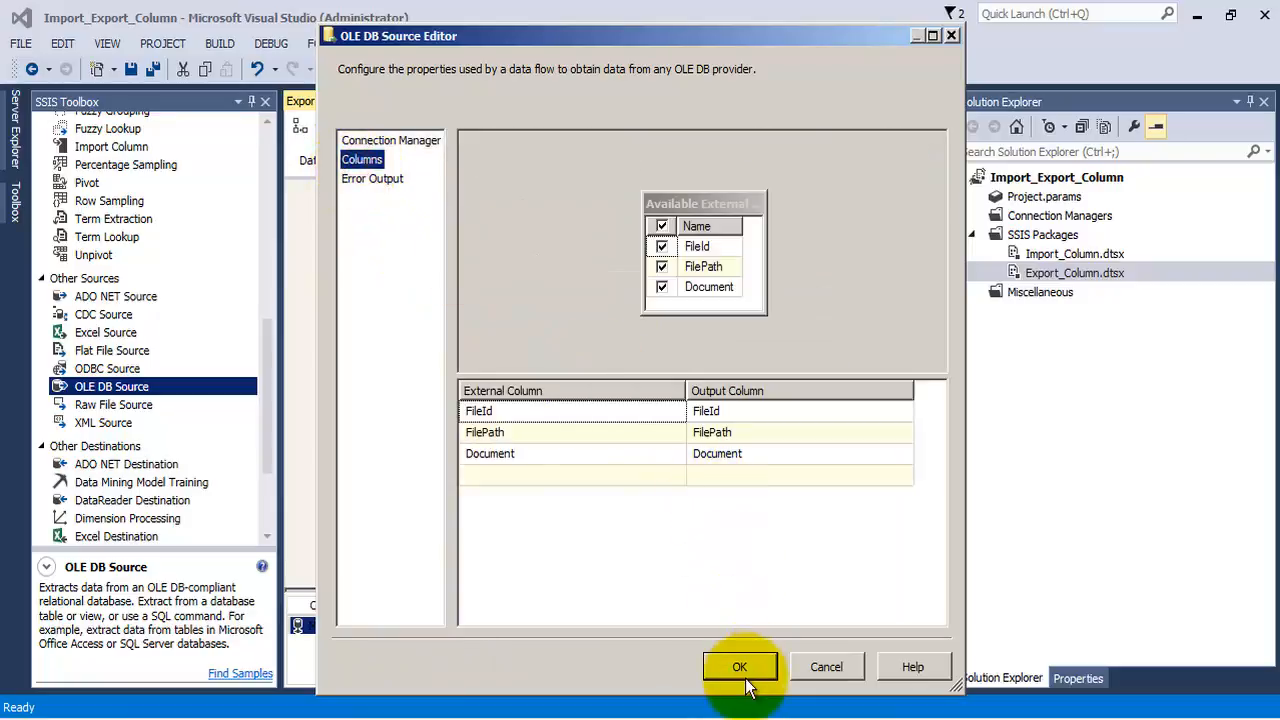
{"action": "left_click", "coordinate": [742, 667]}
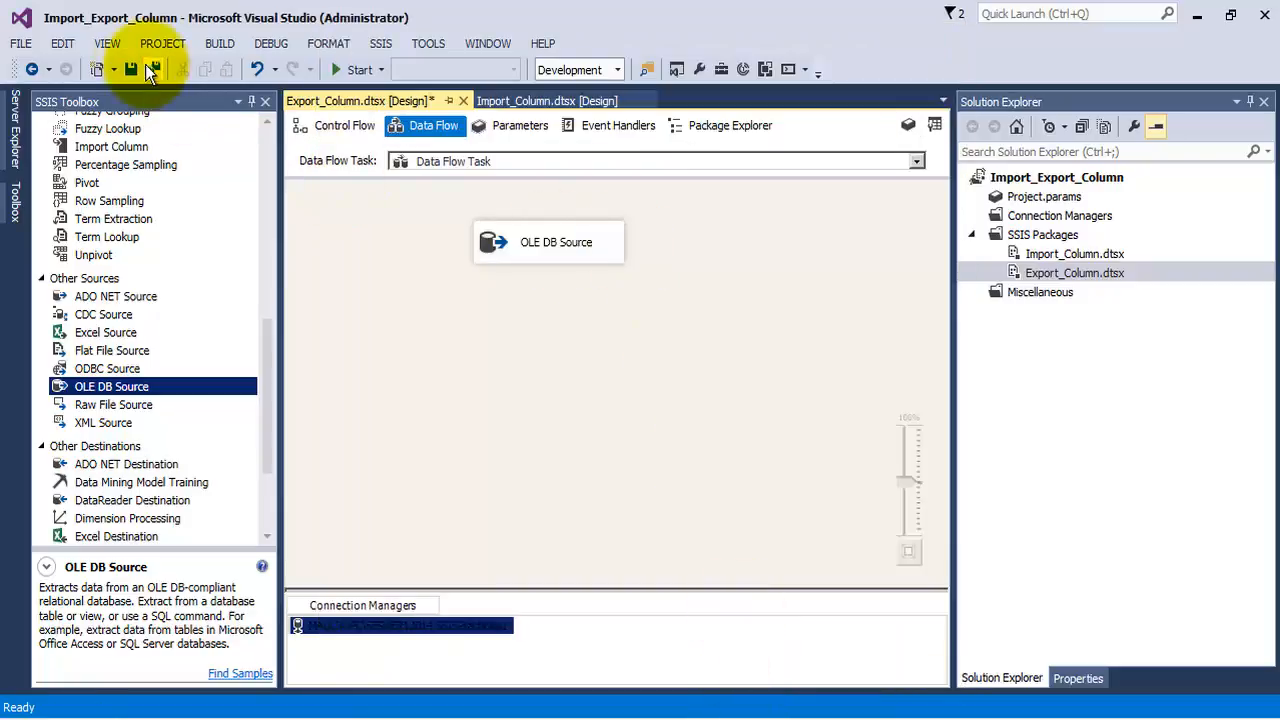
{"action": "left_click", "coordinate": [146, 67]}
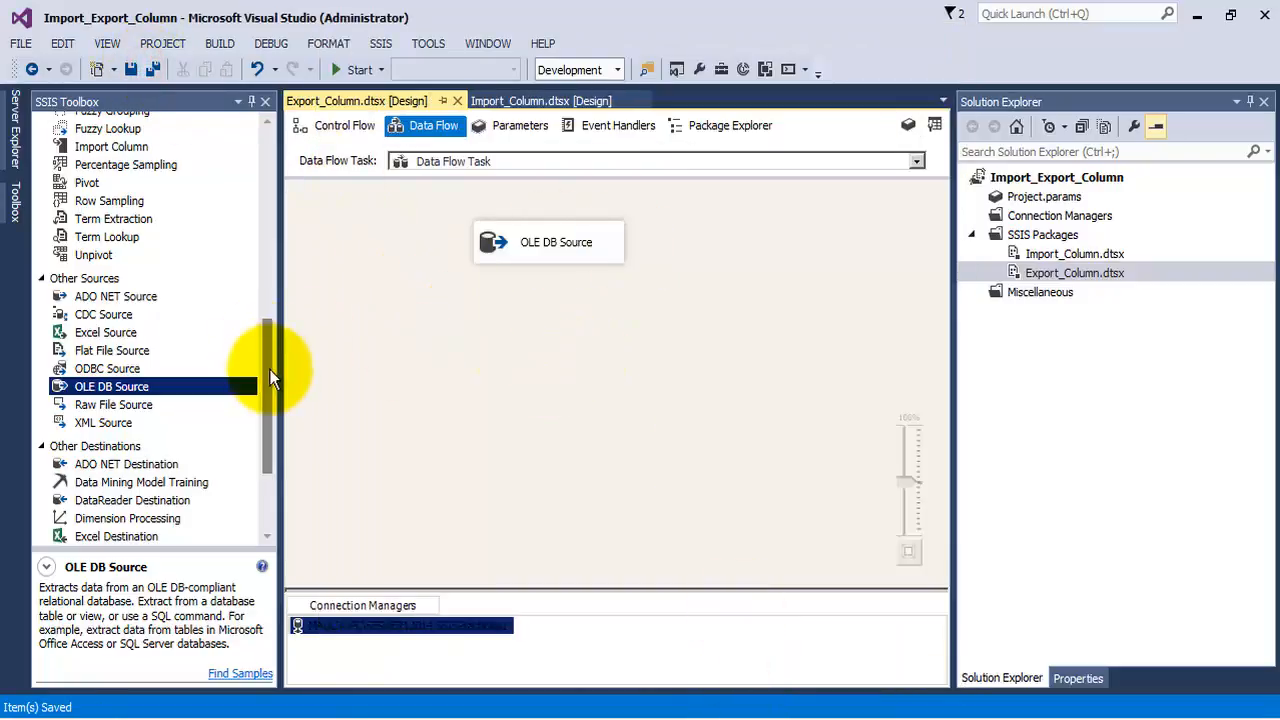
Add an Export Column transformation below the OLE DB Source and connect the source output to it
{"action": "left_click_drag", "start_coordinate": [269, 369], "coordinate": [270, 275]}
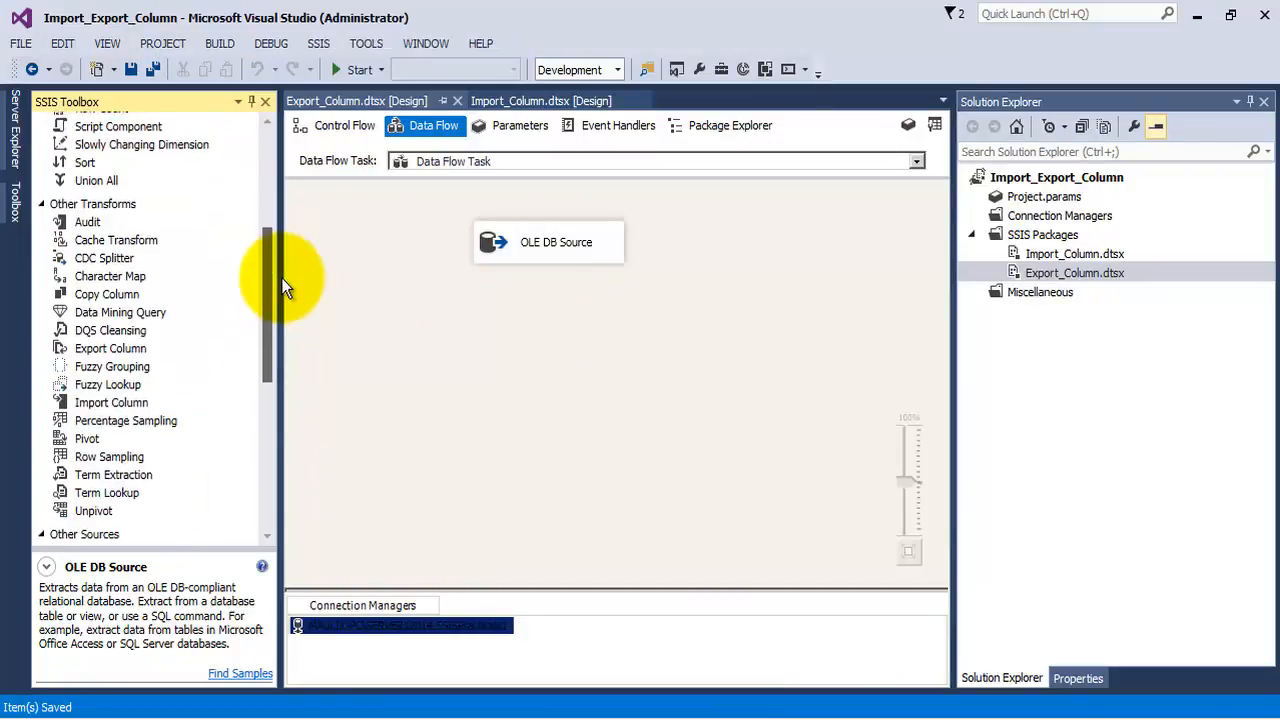
{"action": "left_click_drag", "start_coordinate": [130, 346], "coordinate": [478, 302]}
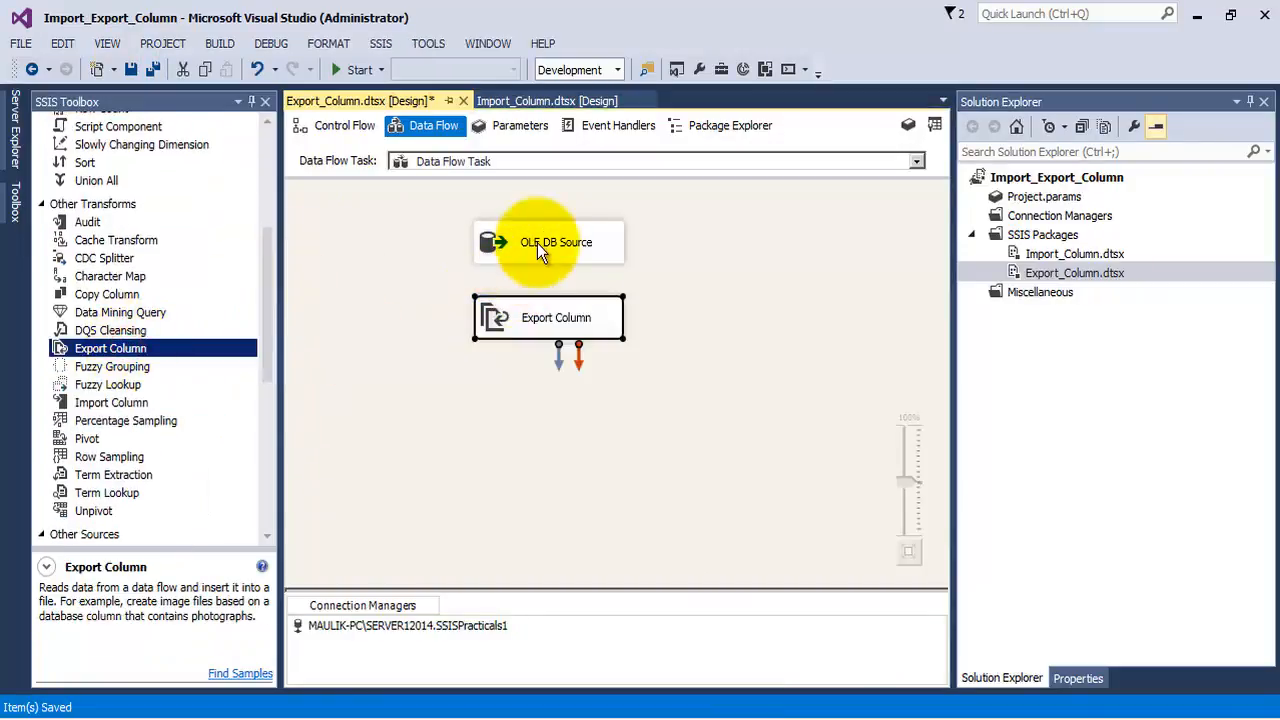
{"action": "left_click", "coordinate": [540, 245]}
{"action": "mouse_move", "coordinate": [558, 280]}
{"action": "left_mouse_down"}
{"action": "mouse_move", "coordinate": [561, 367]}
{"action": "mouse_move", "coordinate": [583, 400]}
{"action": "mouse_move", "coordinate": [544, 297]}
{"action": "left_mouse_up"}
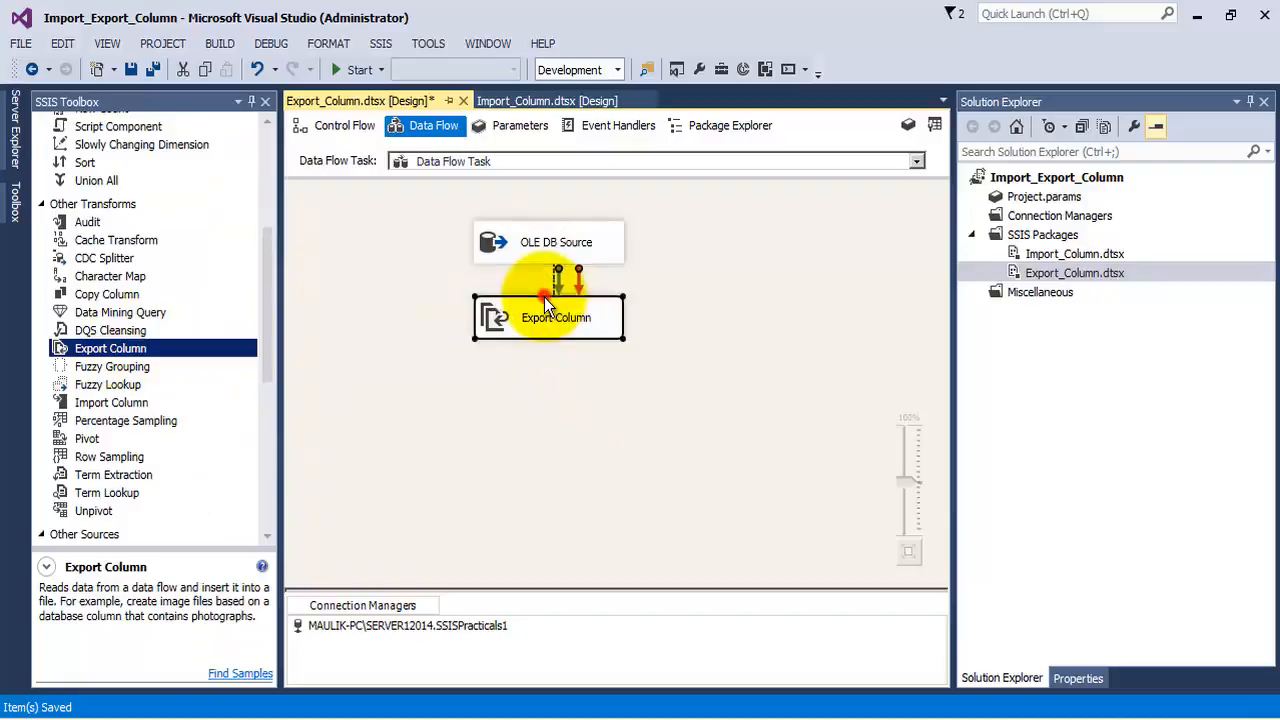
Configure the Export Column transformation with Document as the extract column and FilePath as the file path column, and confirm the settings
{"action": "double_click", "coordinate": [558, 322]}
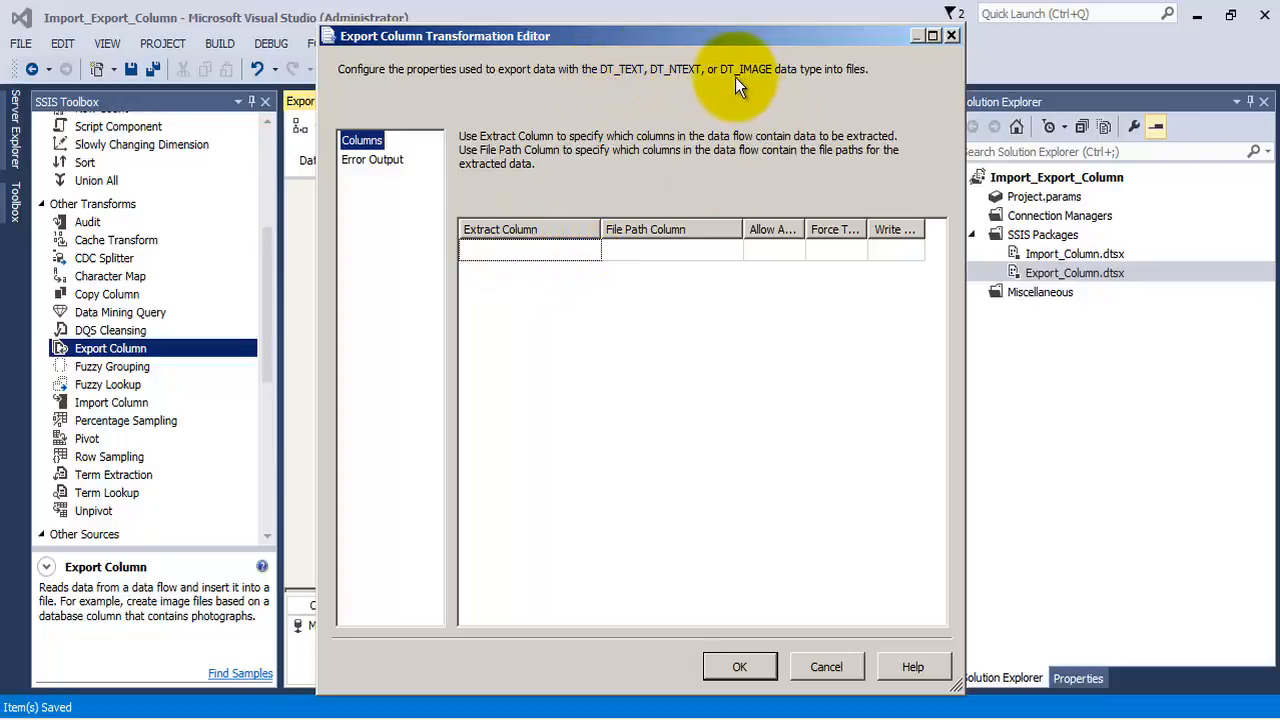
{"action": "left_click", "coordinate": [590, 255]}
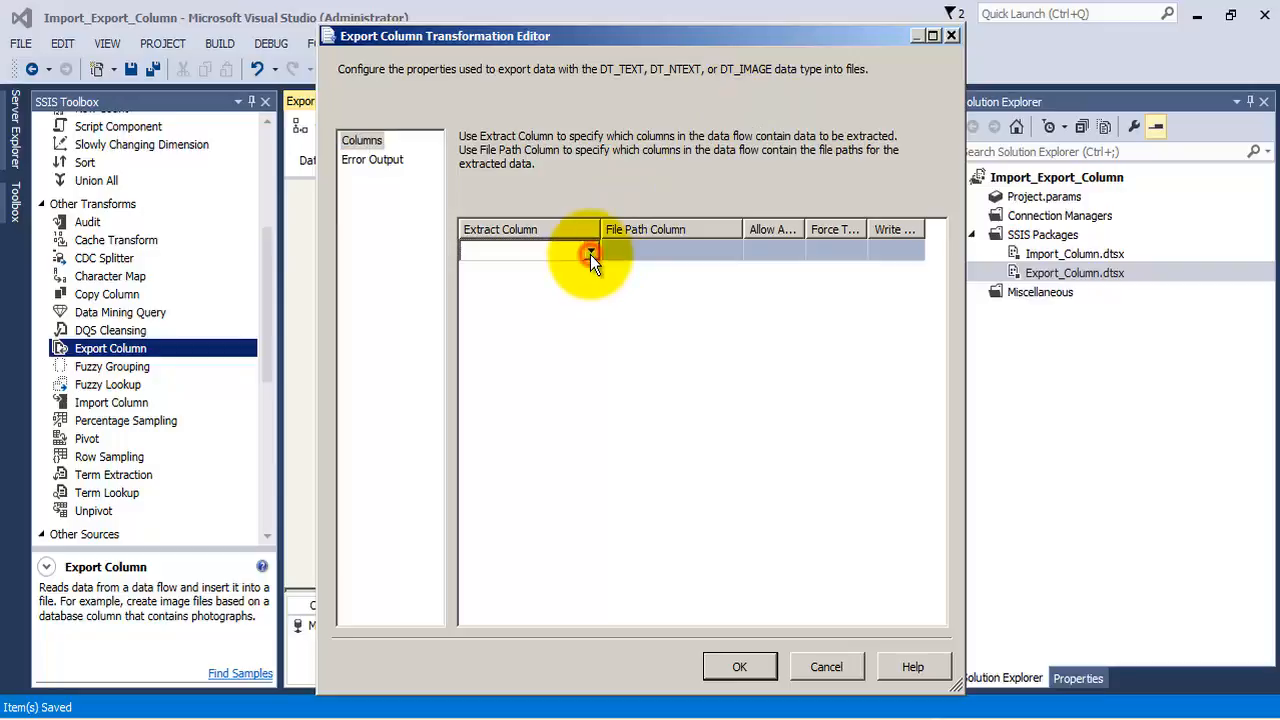
{"action": "left_click", "coordinate": [526, 275]}
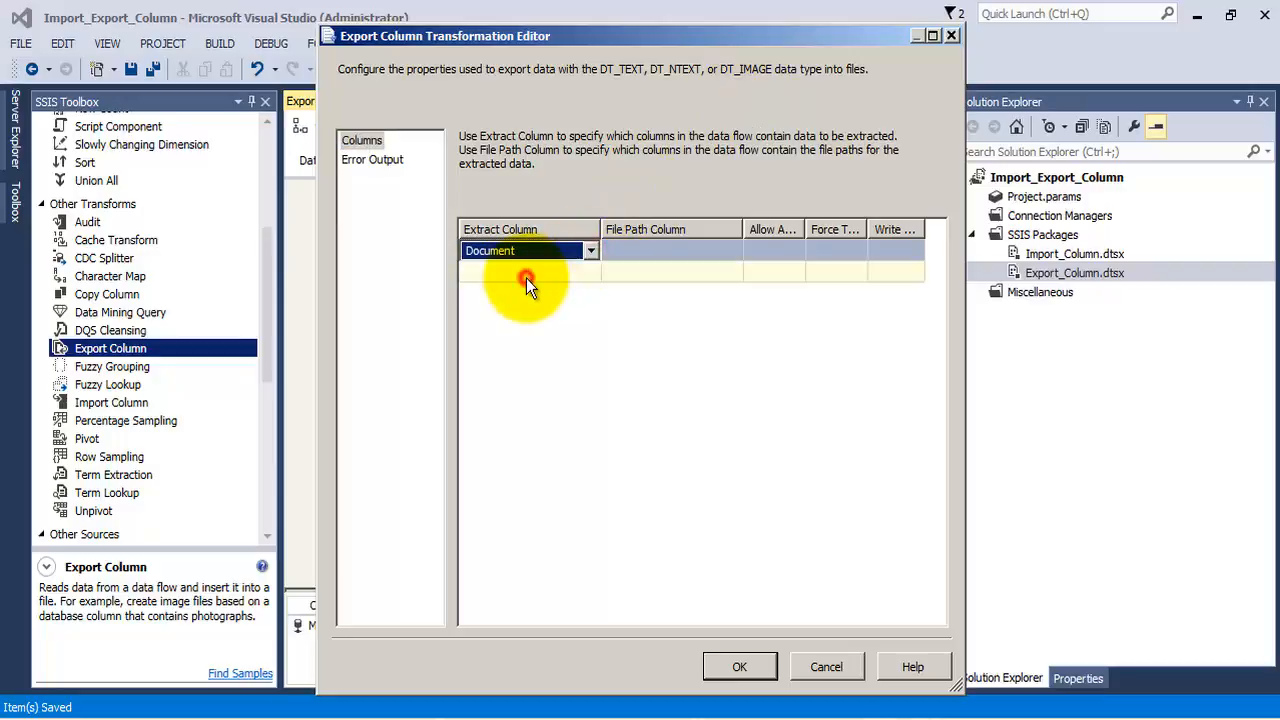
{"action": "left_click", "coordinate": [727, 250]}
{"action": "left_click", "coordinate": [734, 251]}
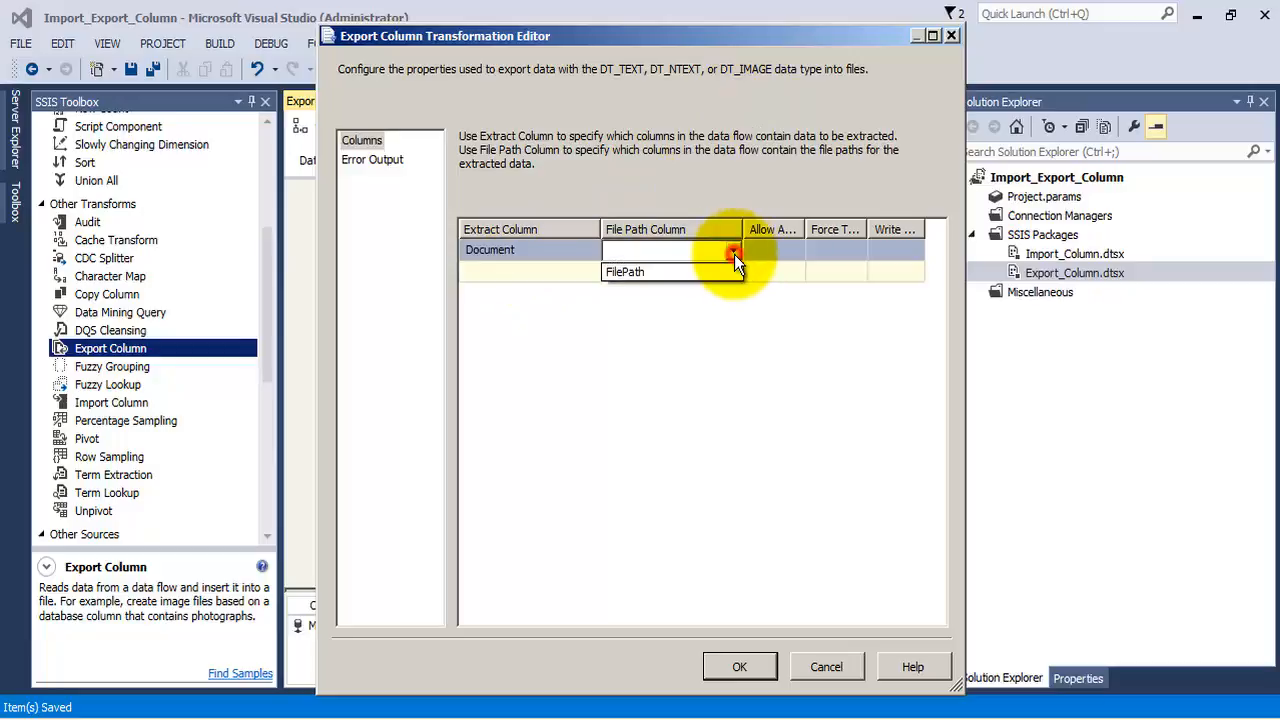
{"action": "left_click", "coordinate": [649, 271]}
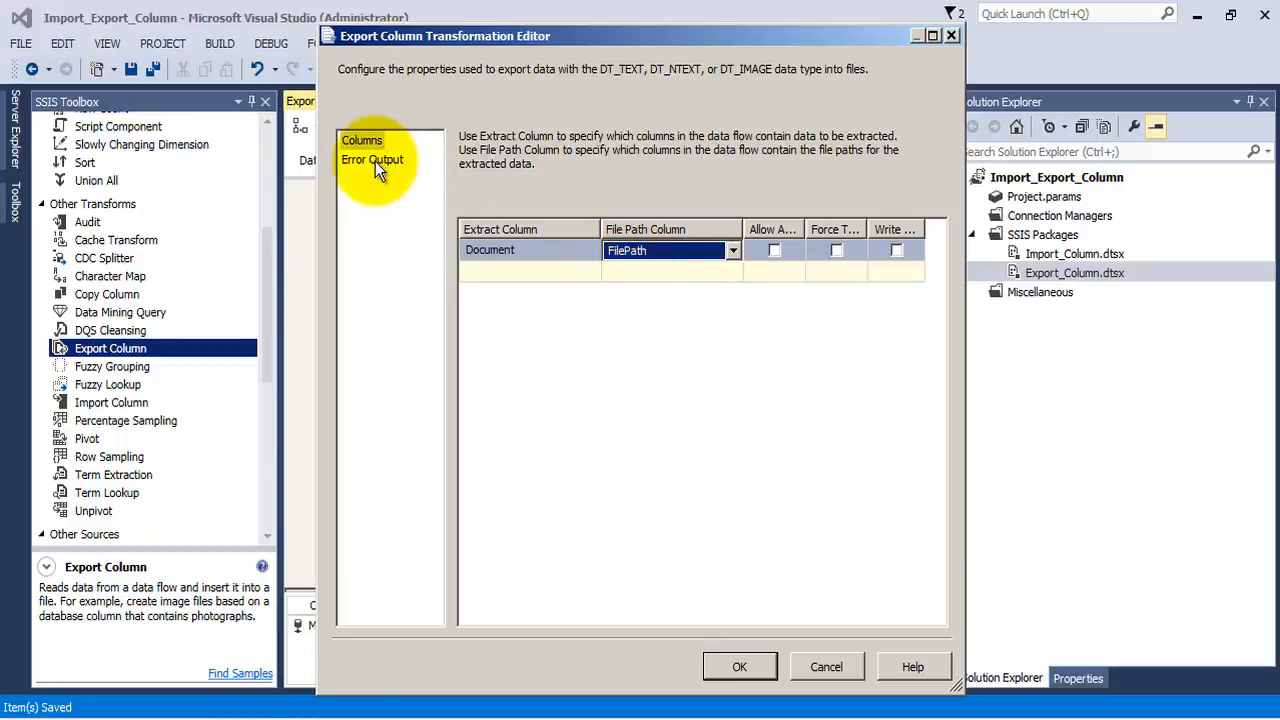
{"action": "left_click", "coordinate": [743, 668]}
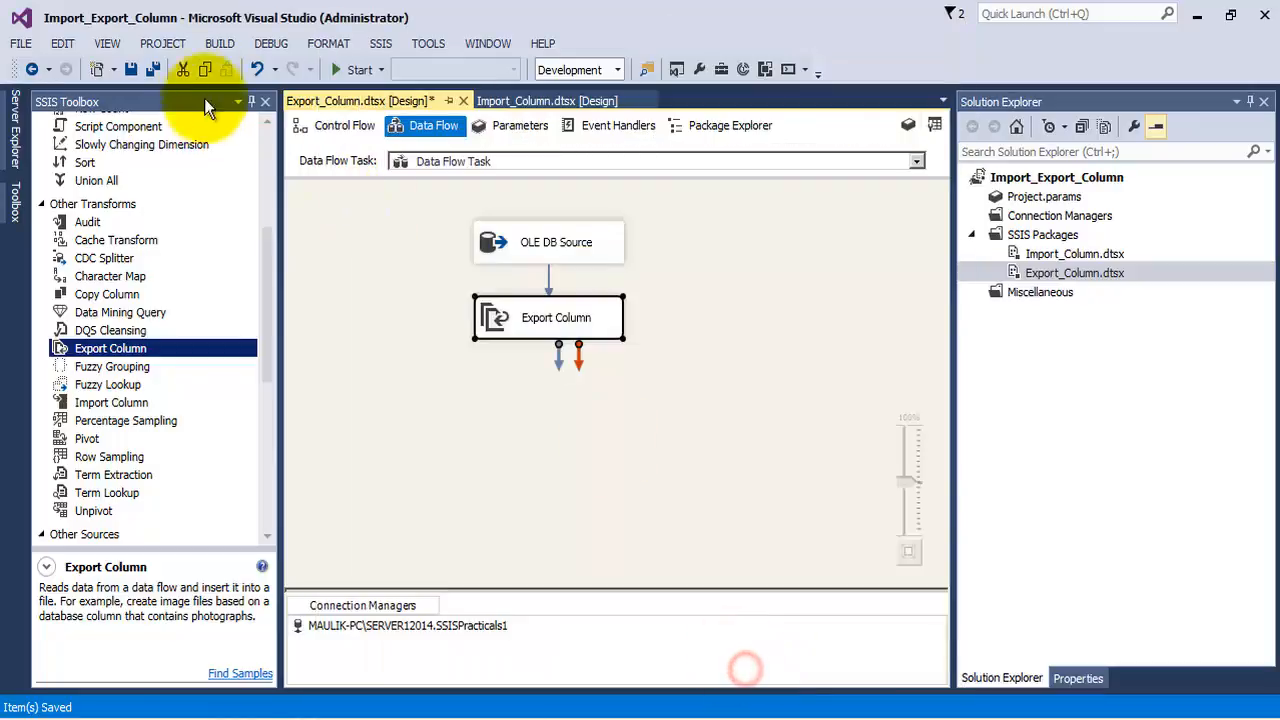
Save all files, run the Export_Column package, and stop debugging once the execution has completed
{"action": "left_click", "coordinate": [152, 69]}
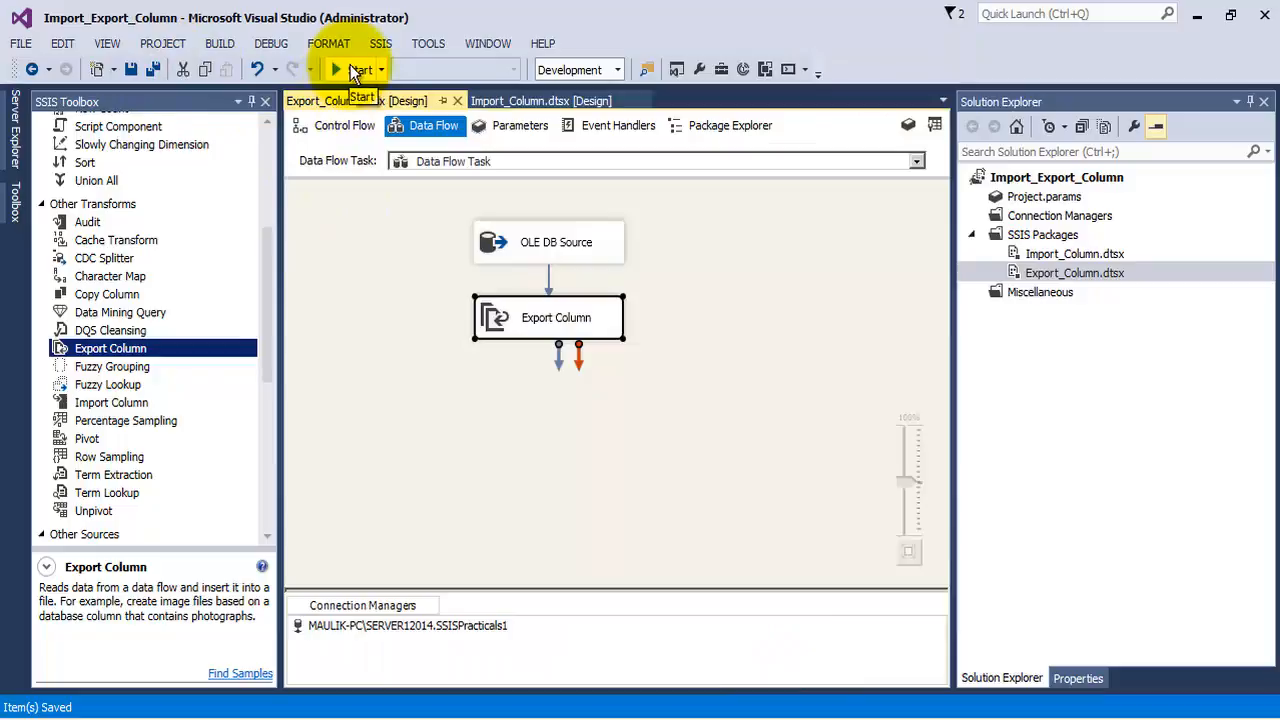
{"action": "left_click", "coordinate": [355, 70]}
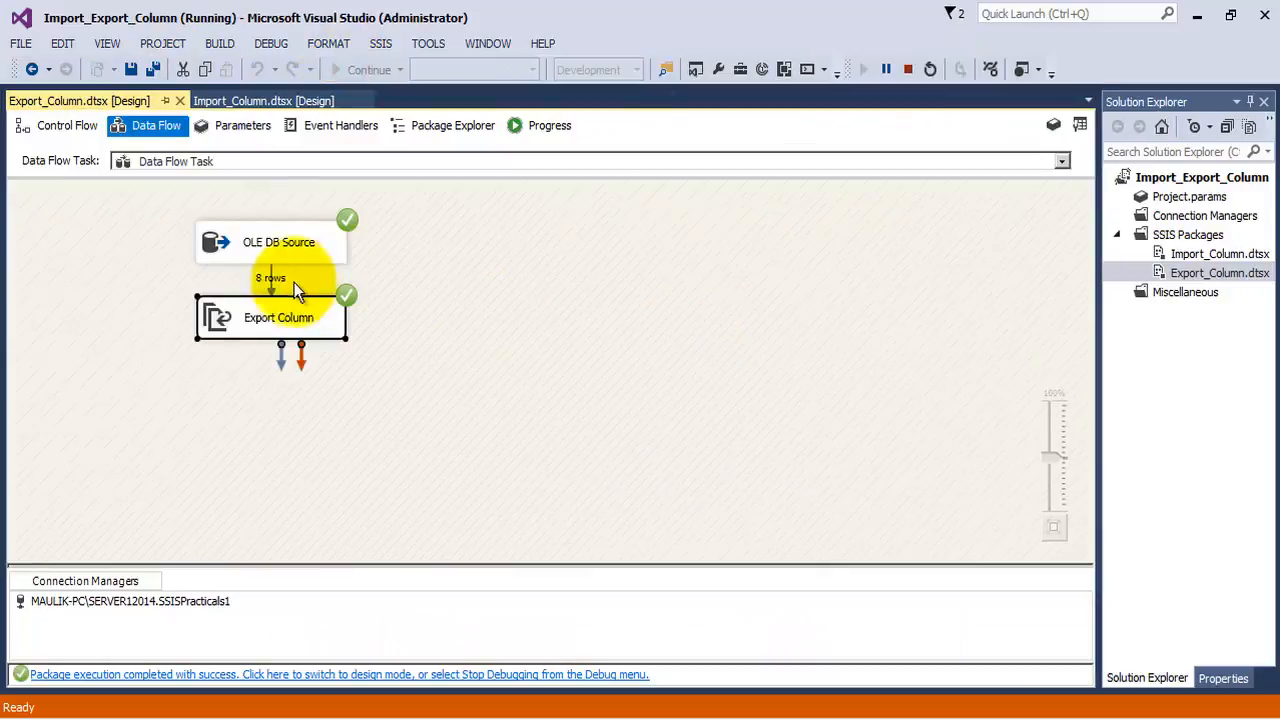
{"action": "left_click", "coordinate": [910, 72]}
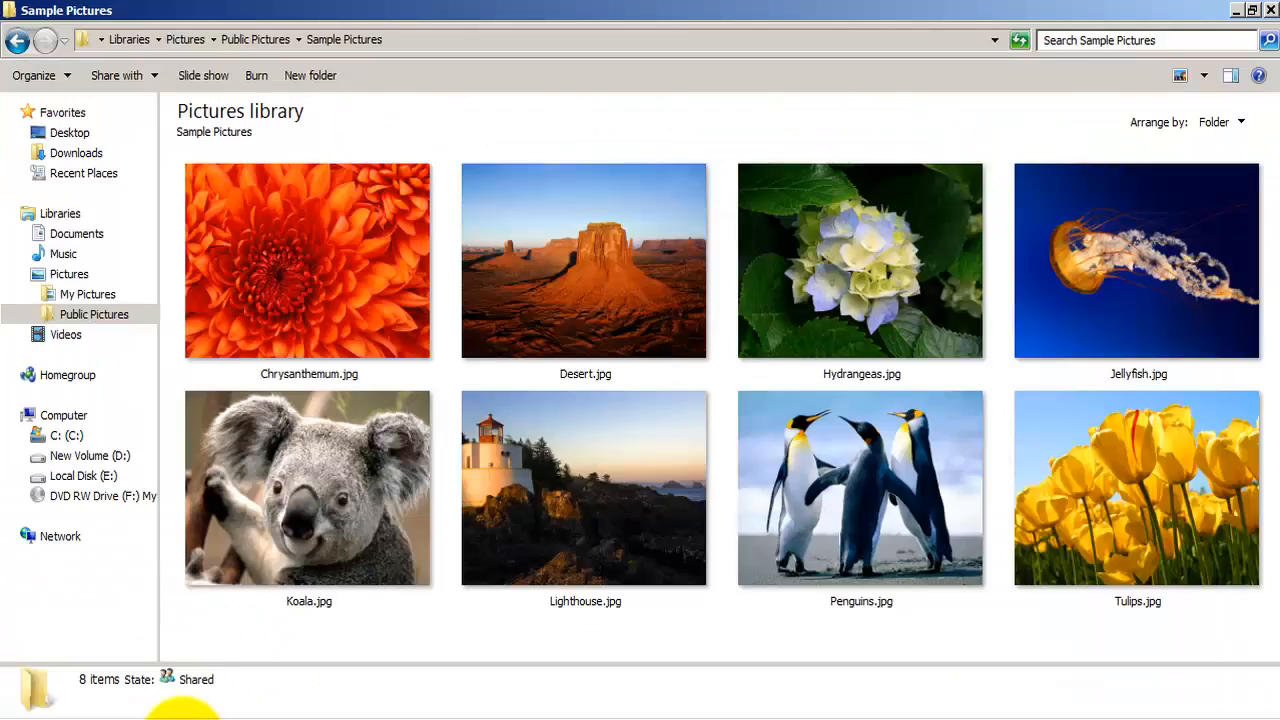
Switch to Windows Explorer, inspect the exported pictures in the Sample Pictures folder of Public Pictures, and return to Visual Studio
{"action": "left_click", "coordinate": [95, 315]}
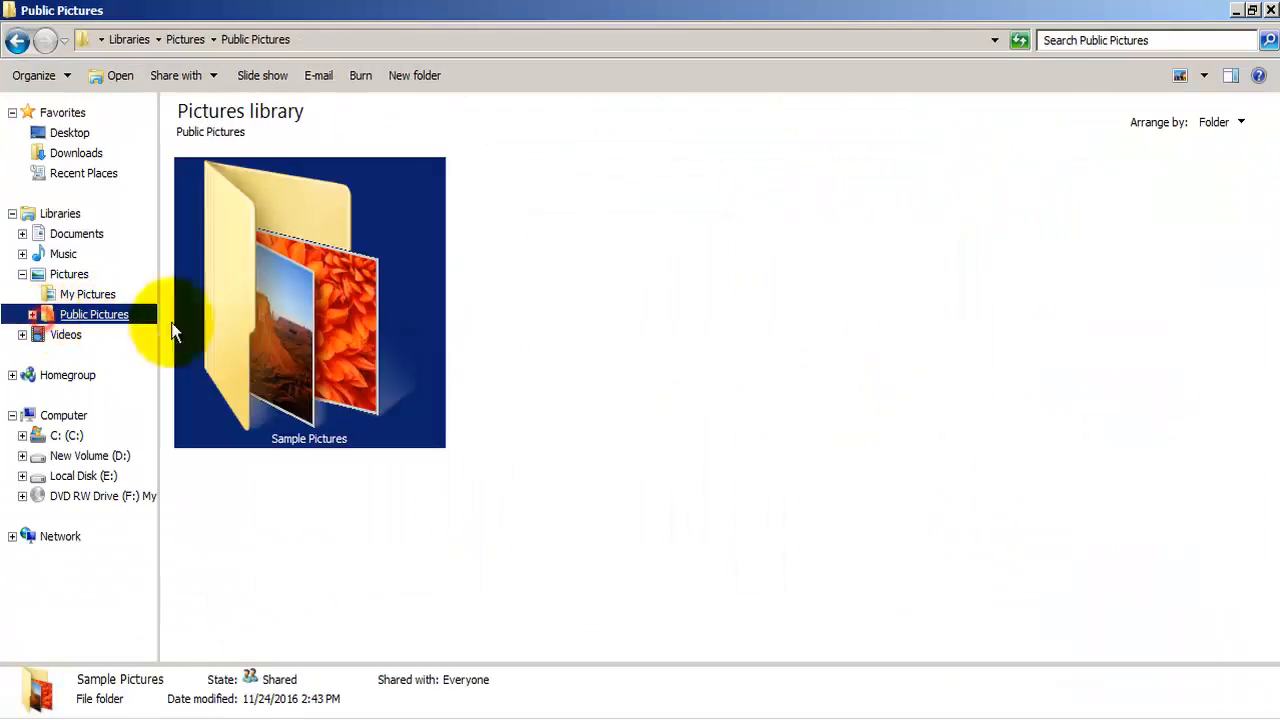
{"action": "double_click", "coordinate": [335, 347]}
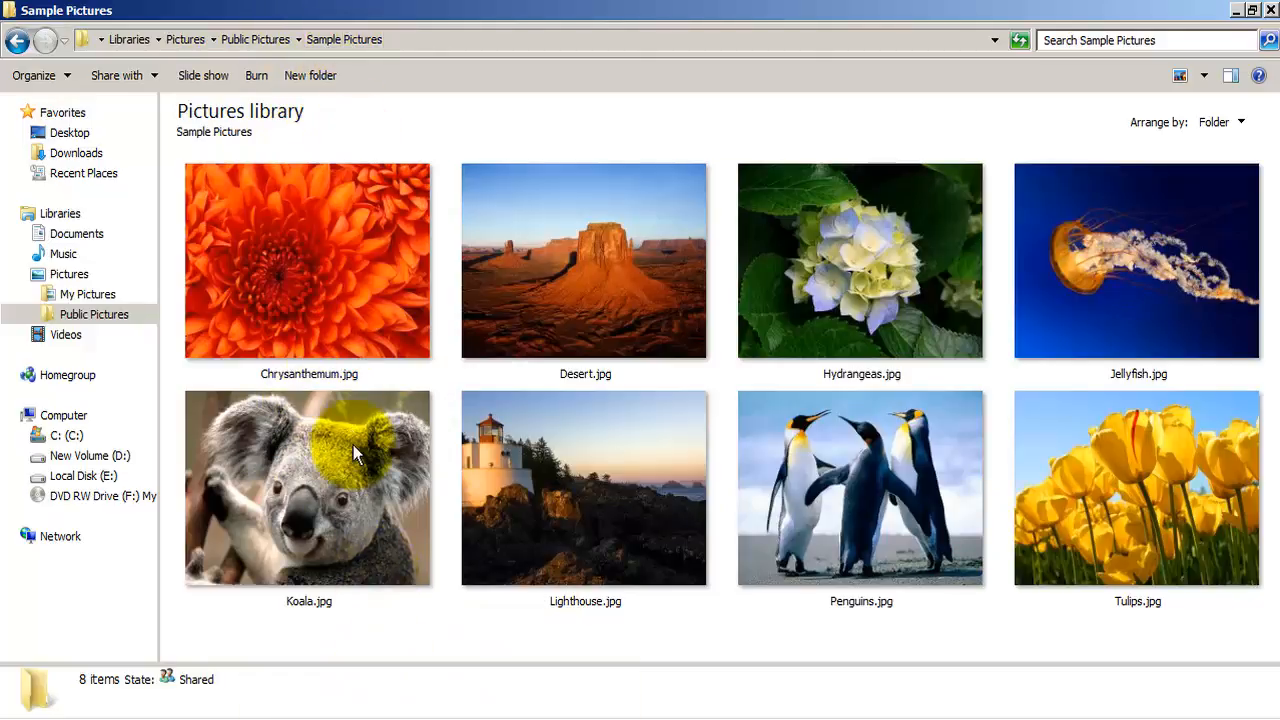
{"action": "left_click", "coordinate": [451, 718]}
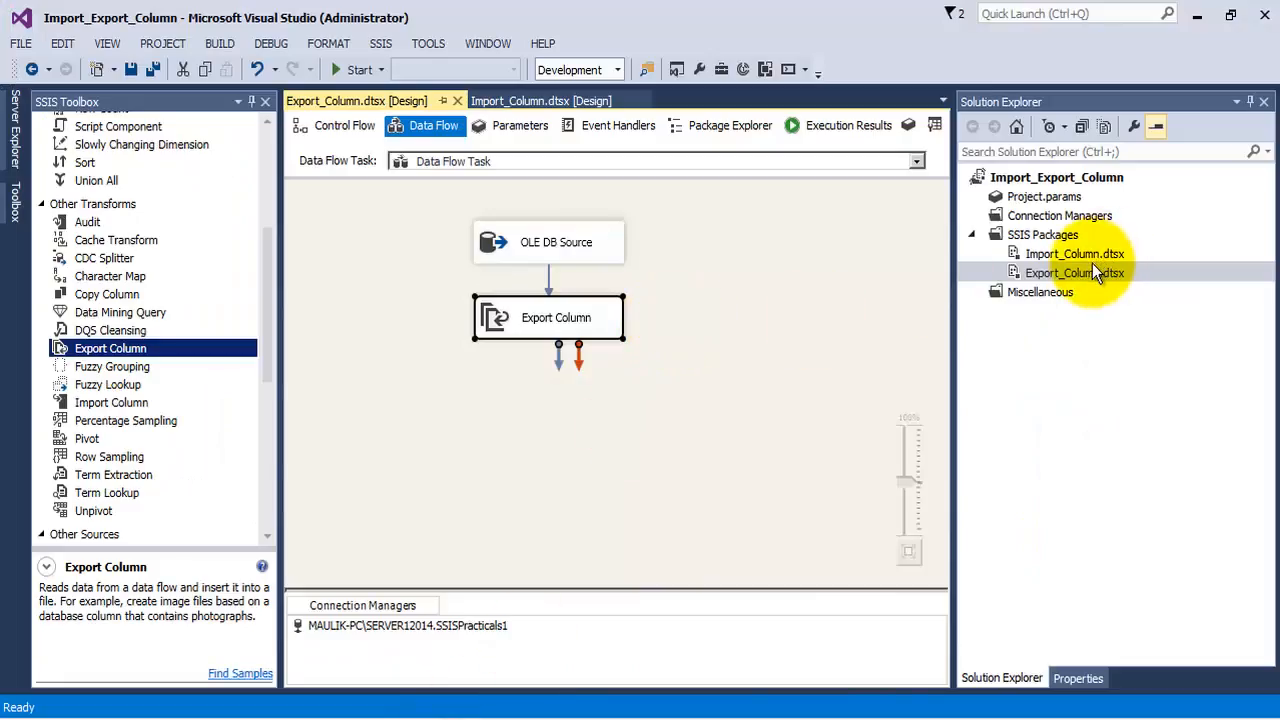
{"action": "left_click", "coordinate": [1058, 255]}
{"action": "left_click", "coordinate": [1055, 272]}
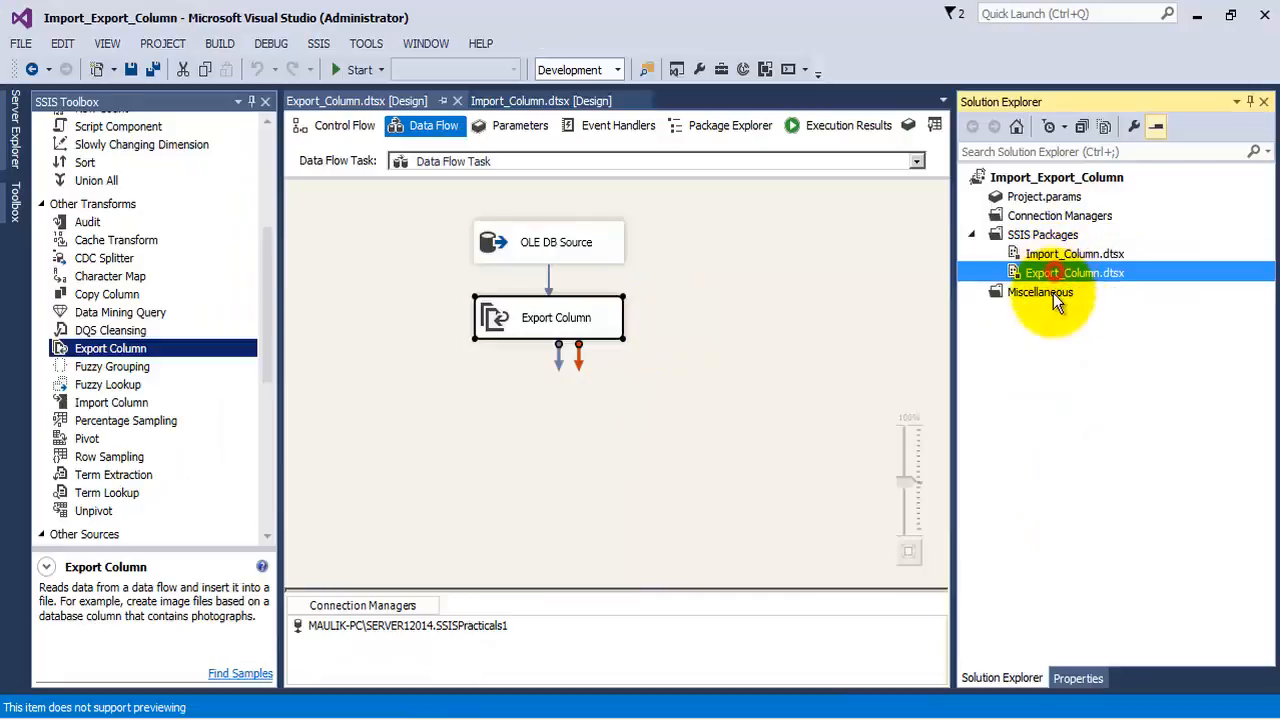
{"action": "left_click", "coordinate": [651, 392]}
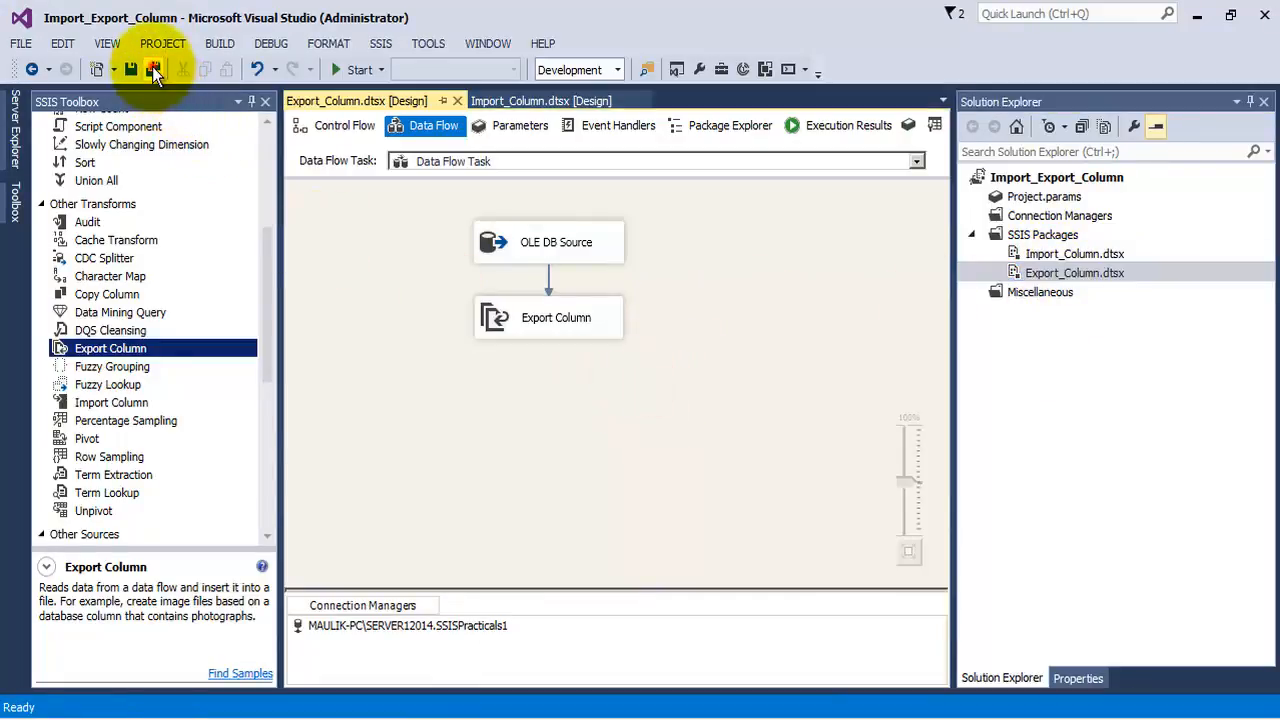